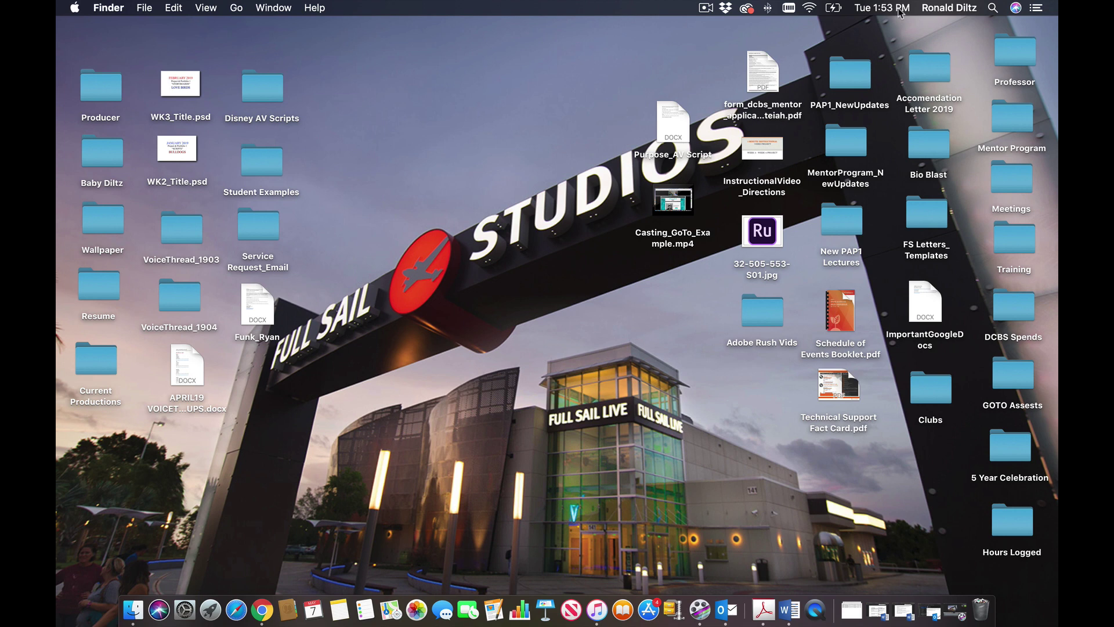
# Search the computer for Adobe and launch Premiere Rush CC.
pyautogui.click(992, 7)
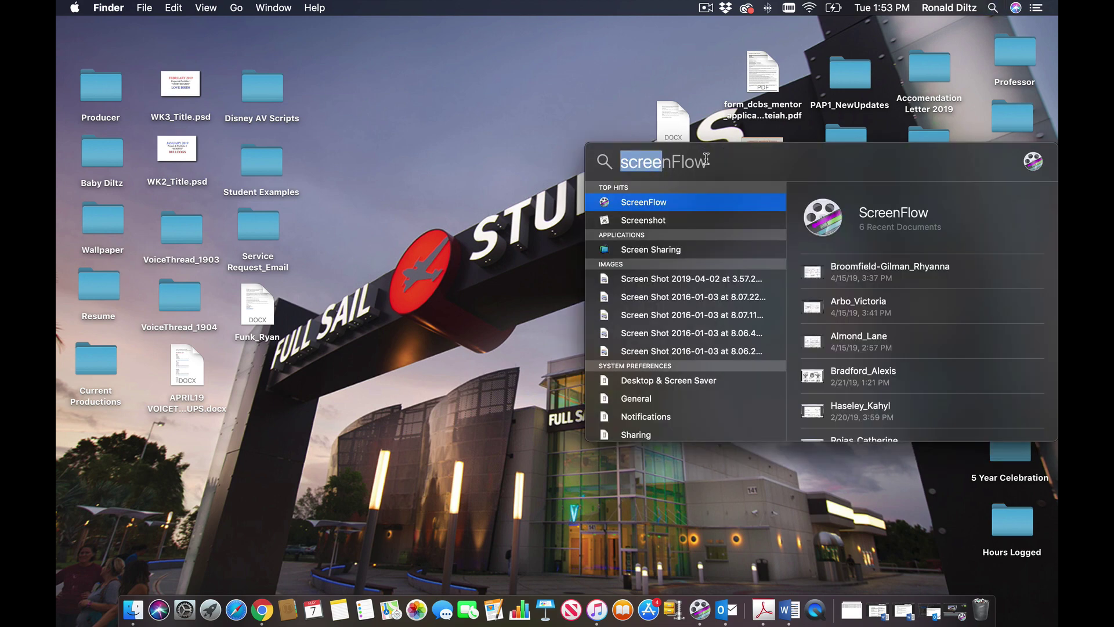
pyautogui.write('adobe')
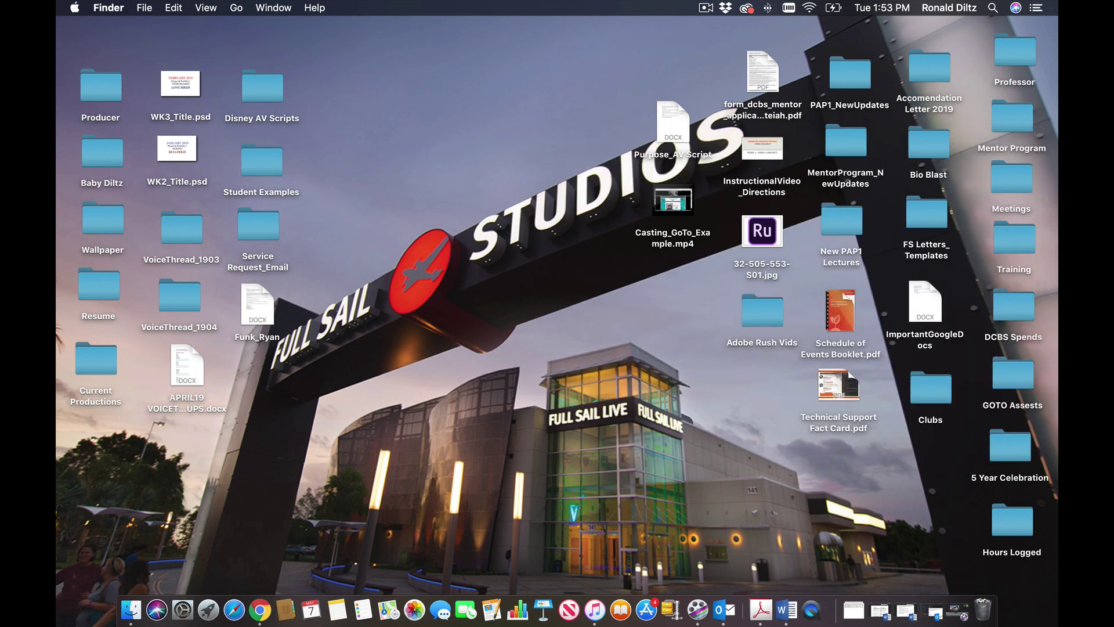
pyautogui.press('Return')
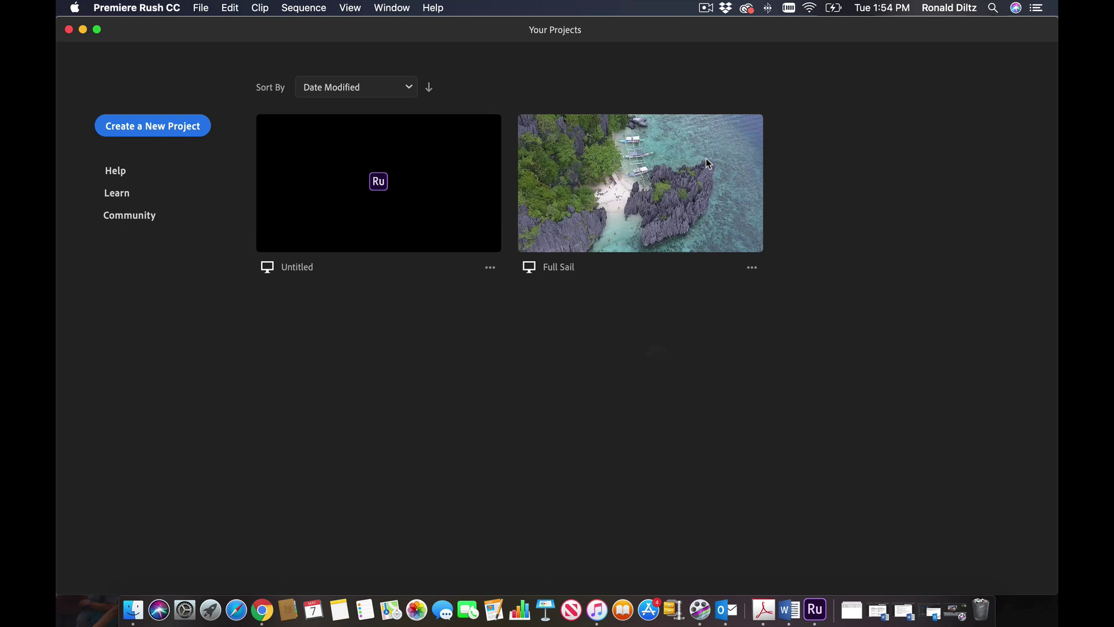
# Start a new project and look through the Desktop, Sample Media and Rush Soundtracks locations for media.
pyautogui.moveTo(187, 23)
pyautogui.mouseDown()
pyautogui.moveTo(266, 28)
pyautogui.moveTo(158, 21)
pyautogui.moveTo(173, 16)
pyautogui.mouseUp()
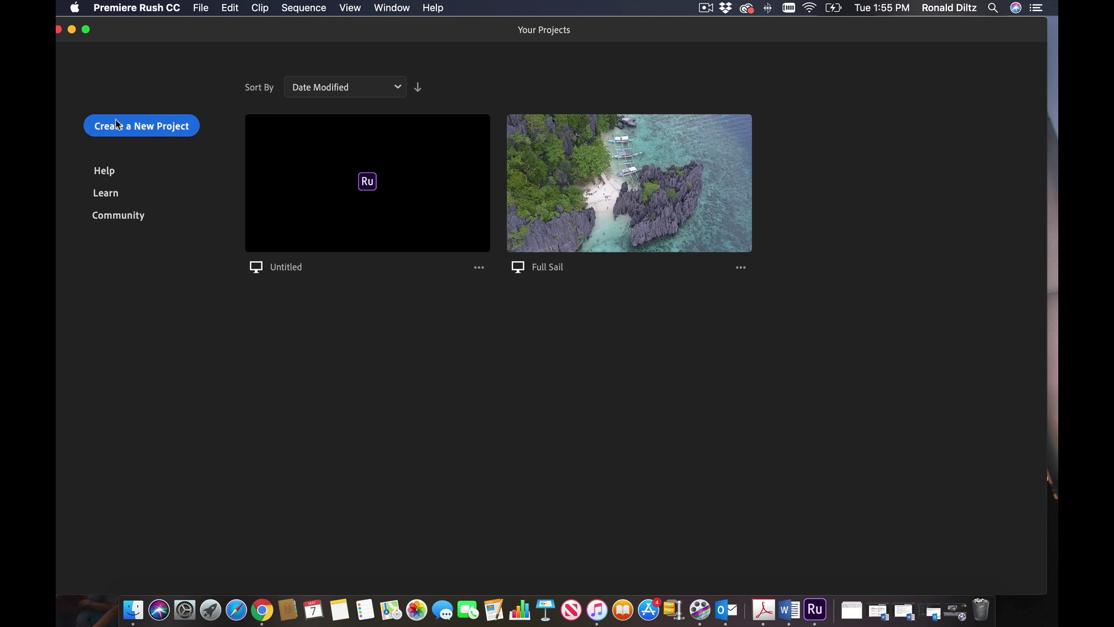
pyautogui.click(145, 128)
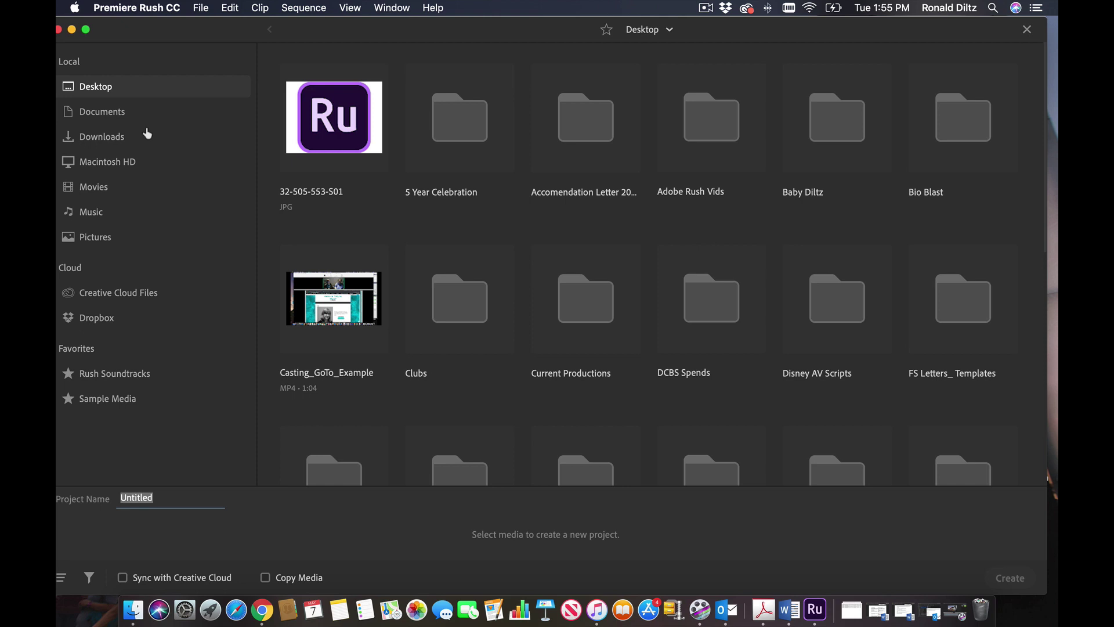
pyautogui.moveTo(144, 33); pyautogui.dragTo(169, 35)
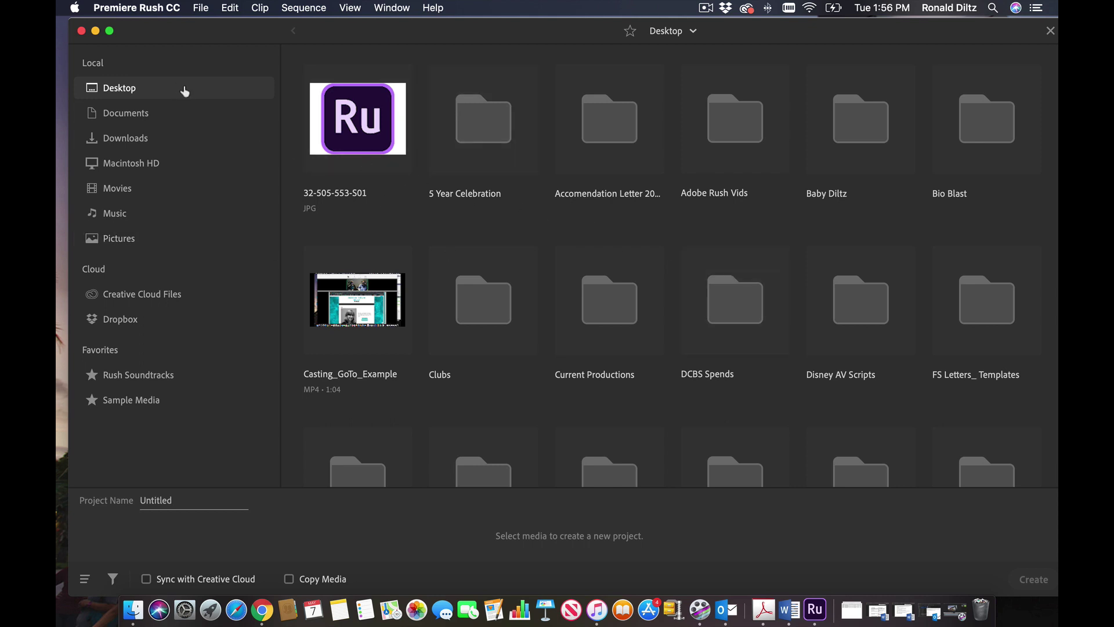
pyautogui.scroll(-8, 554, 231)
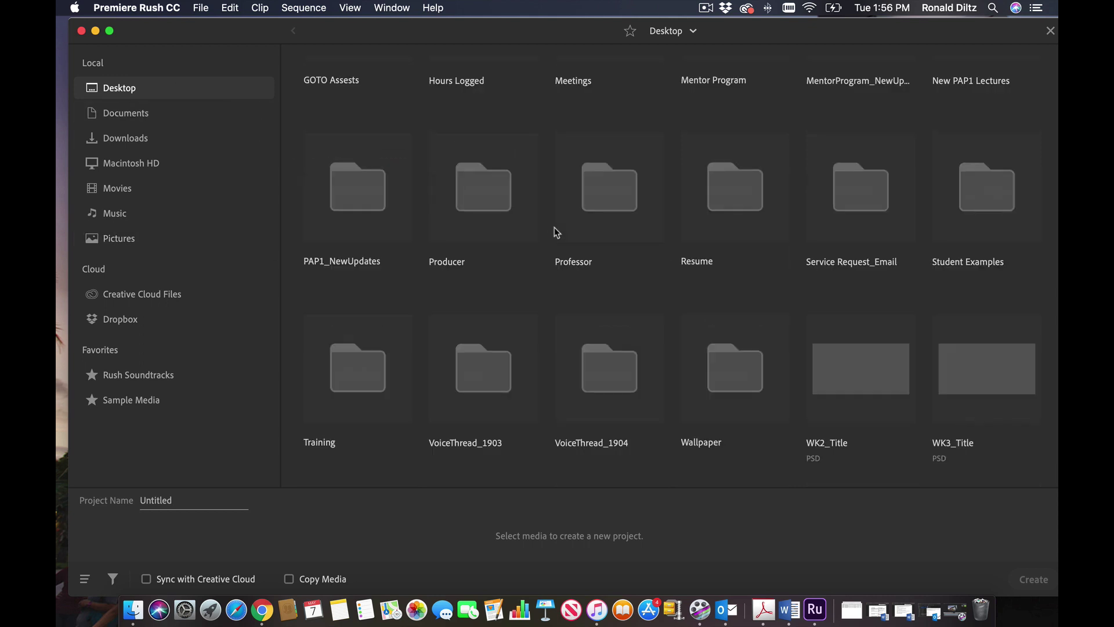
pyautogui.scroll(8, 554, 232)
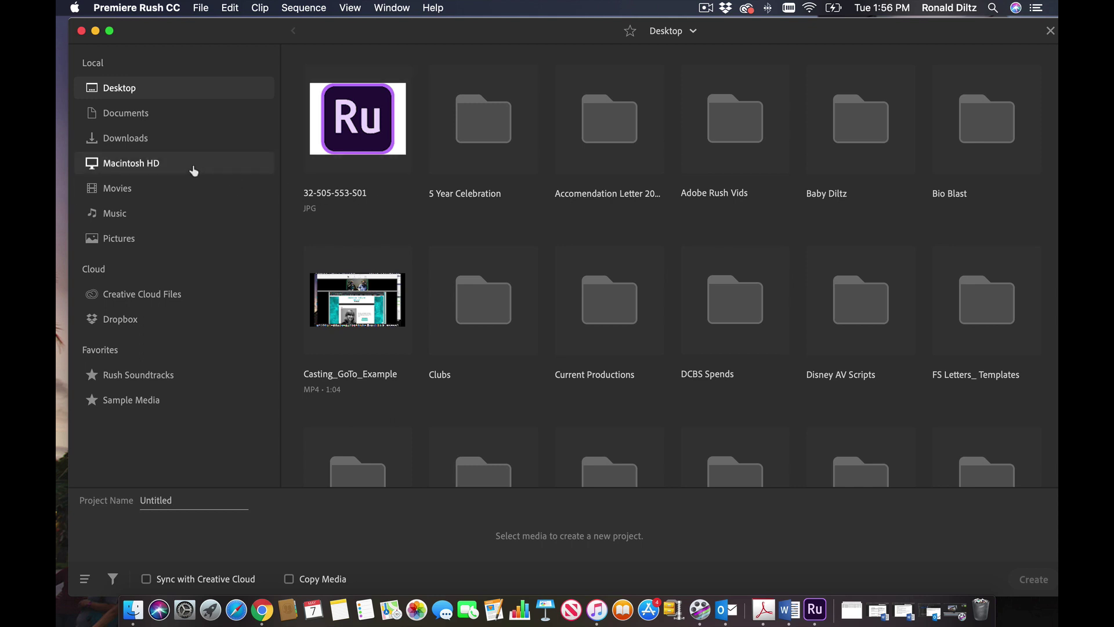
pyautogui.click(153, 400)
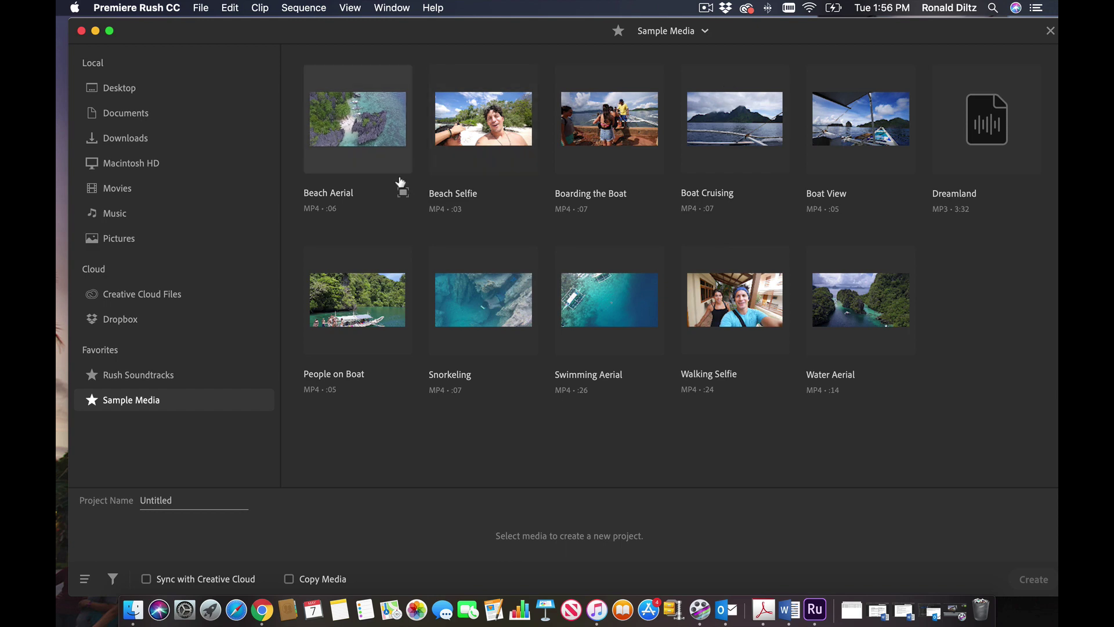
pyautogui.click(137, 376)
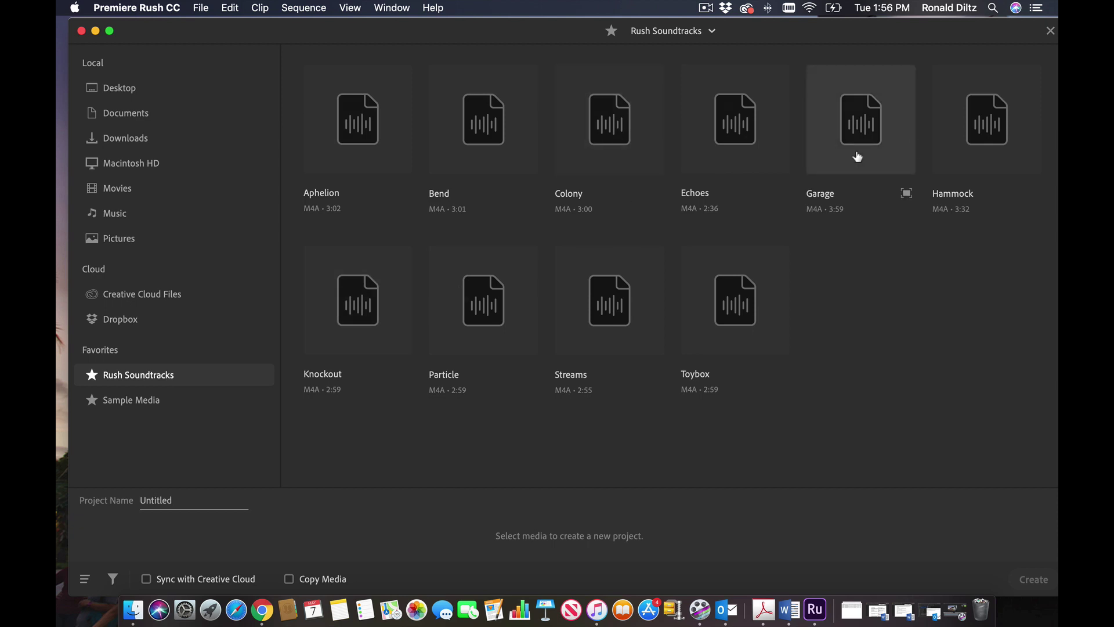
# Create the project from the Sample Media clips Beach Aerial, Water Aerial, Beach Selfie, Walking Selfie and Swimming Aerial, in that order.
pyautogui.click(133, 401)
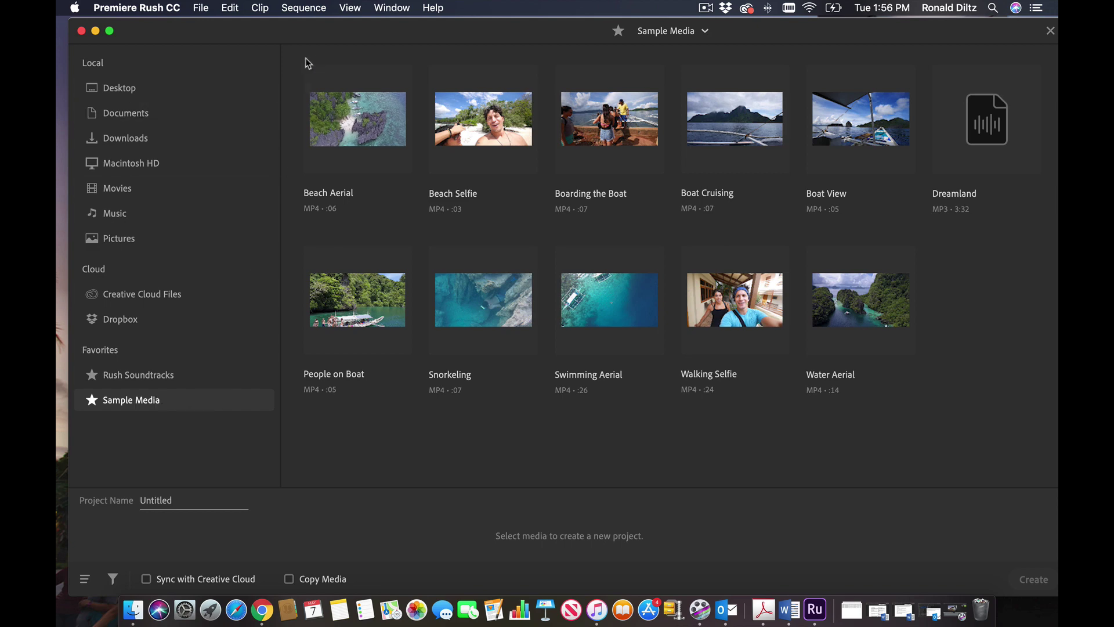
pyautogui.click(364, 78)
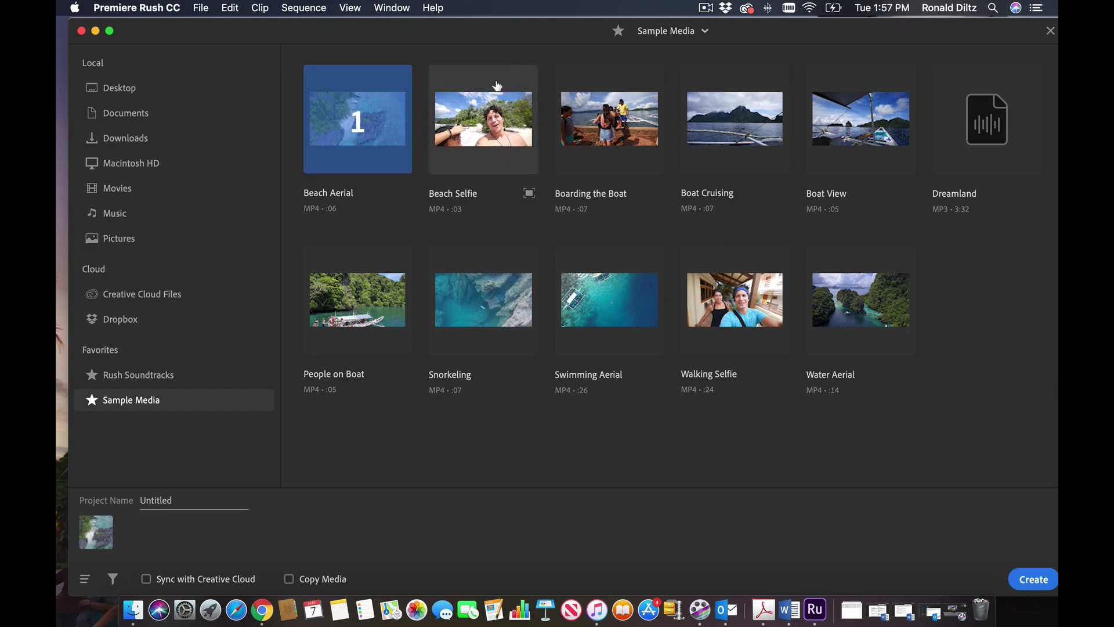
pyautogui.click(894, 296)
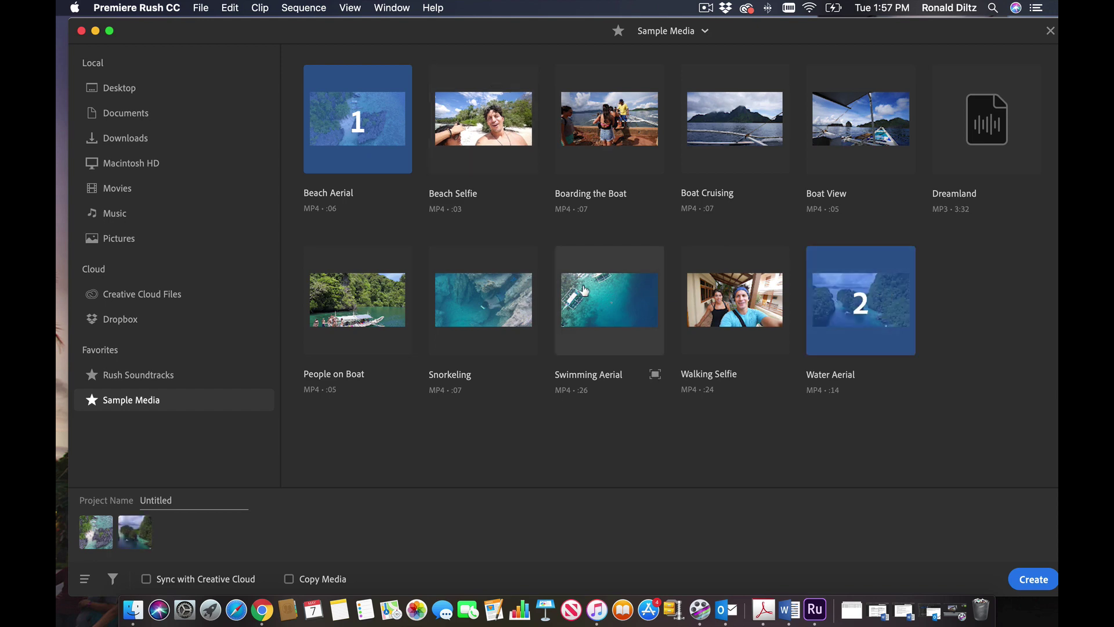
pyautogui.click(499, 137)
pyautogui.click(721, 267)
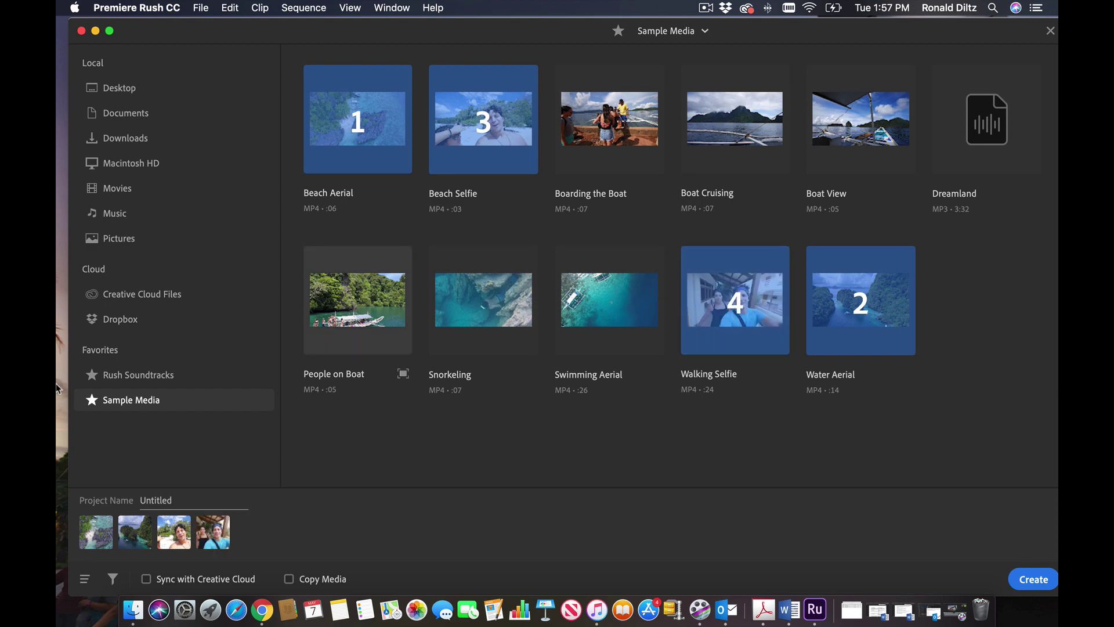
pyautogui.click(597, 294)
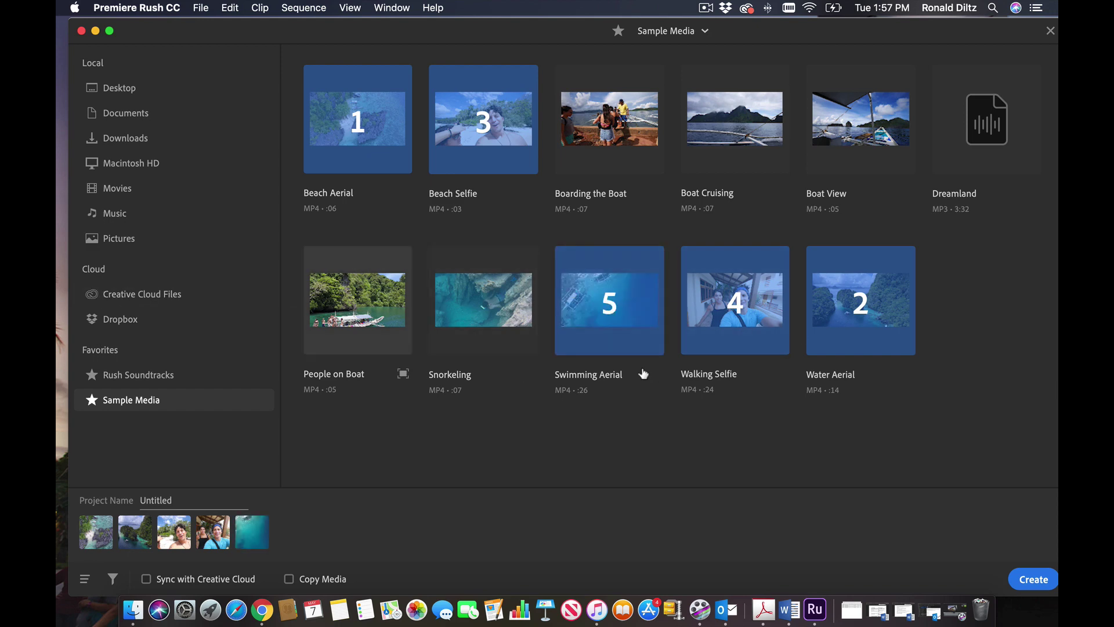
pyautogui.click(1033, 580)
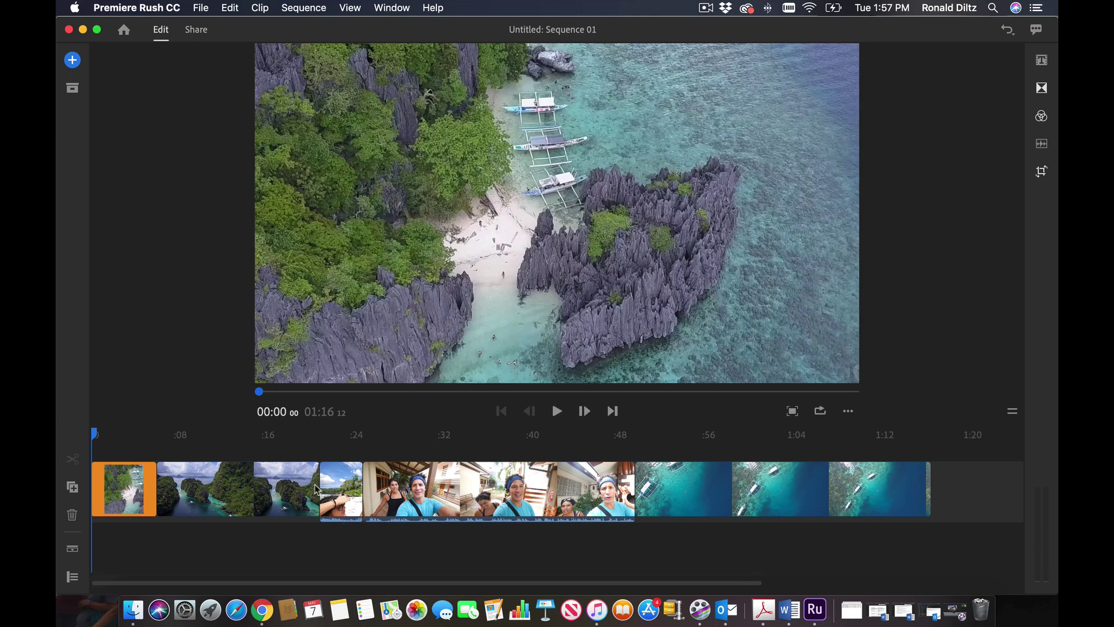
# Show and hide the track controls, and switch the timeline to expanded audio with waveforms beneath the clips.
pyautogui.click(72, 577)
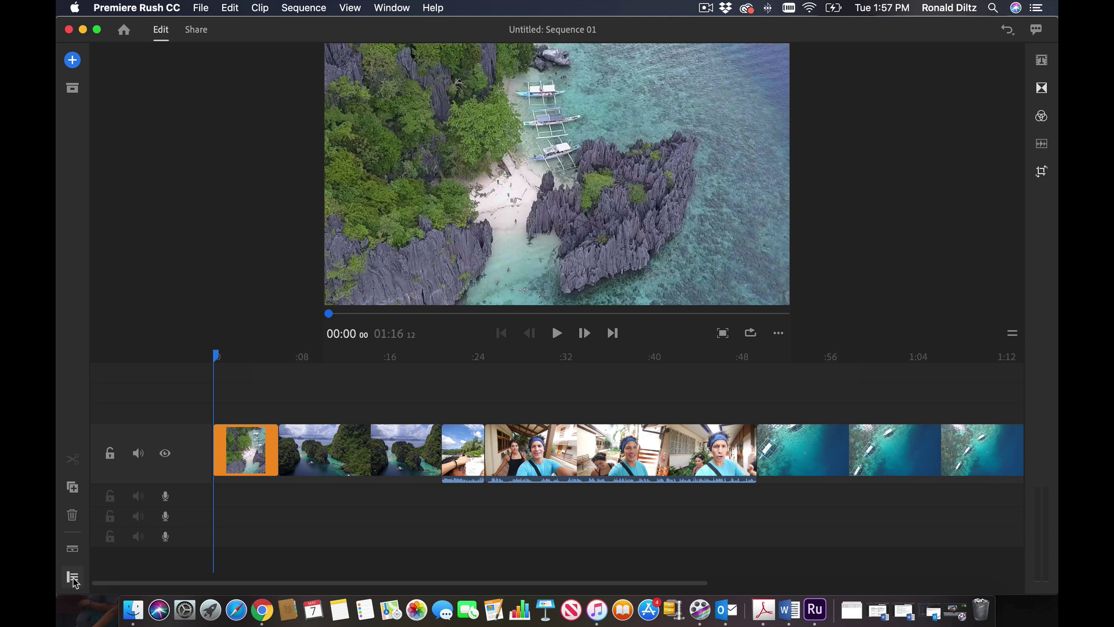
pyautogui.click(73, 577)
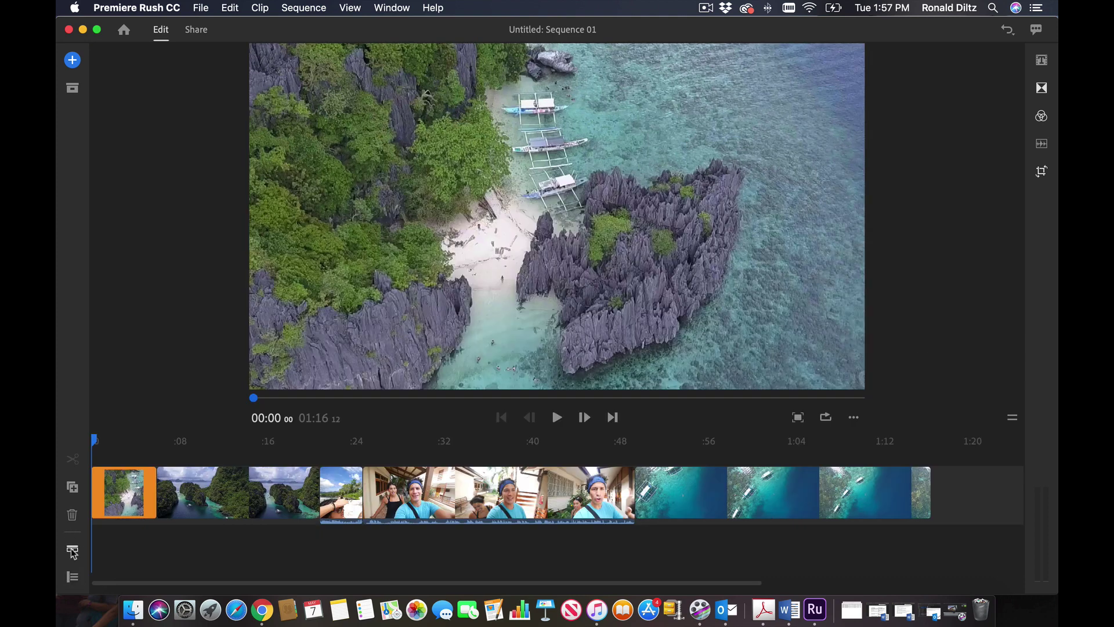
pyautogui.click(73, 551)
pyautogui.click(72, 551)
pyautogui.click(73, 551)
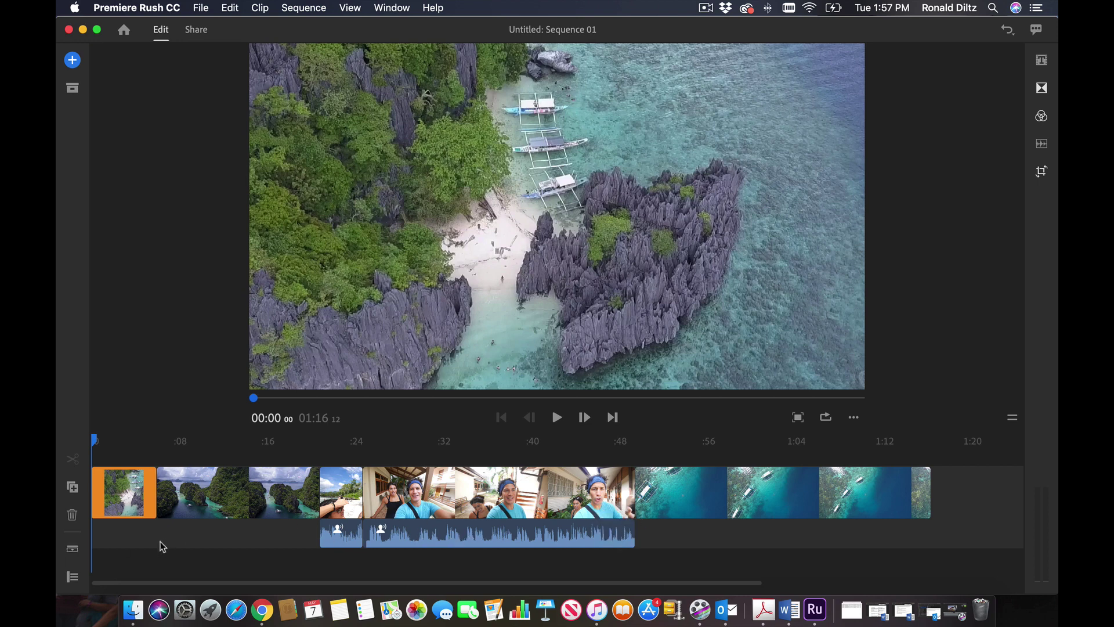
pyautogui.click(72, 551)
pyautogui.click(72, 551)
# Play the sequence with the volume raised and scrub back and forth through the timeline to review the clips.
pyautogui.click(556, 417)
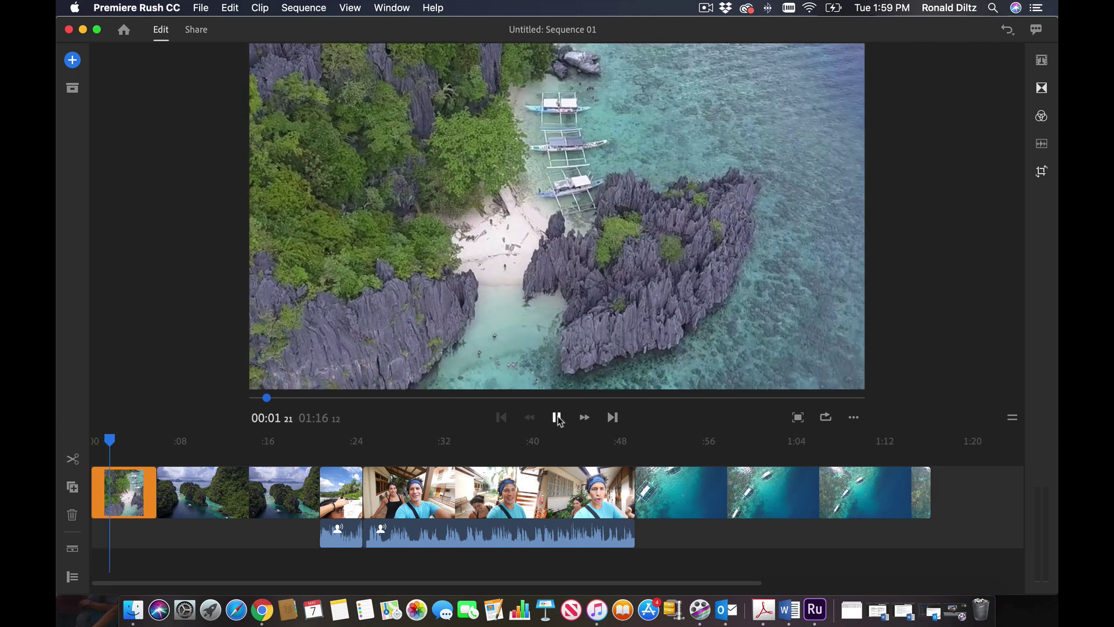
pyautogui.press('XF86AudioRaiseVolume')
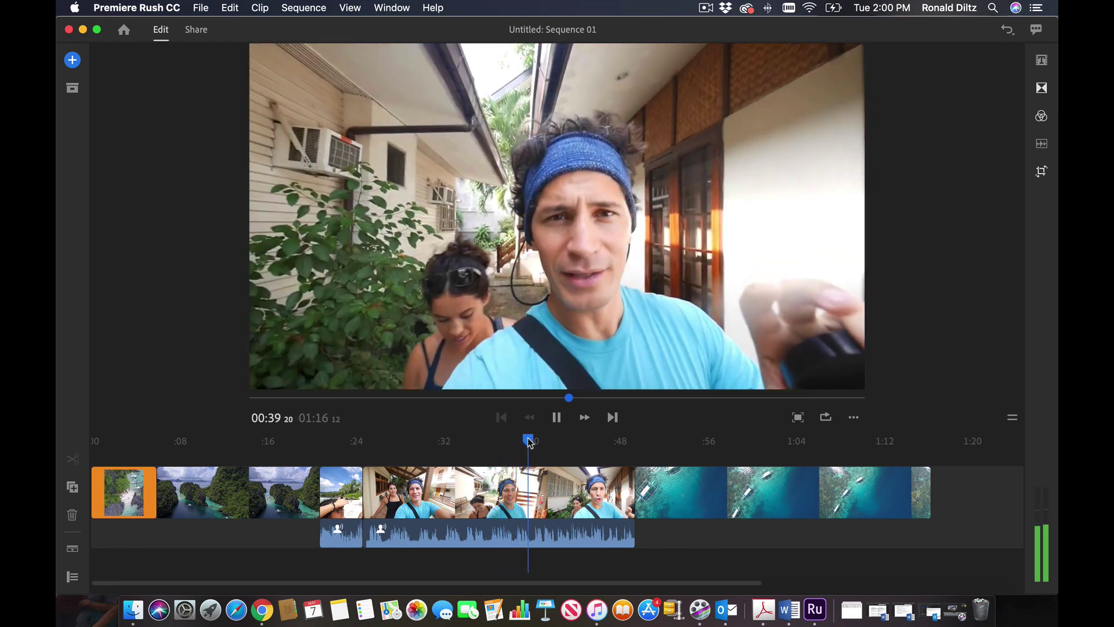
pyautogui.moveTo(529, 443); pyautogui.dragTo(636, 442)
pyautogui.press('space')
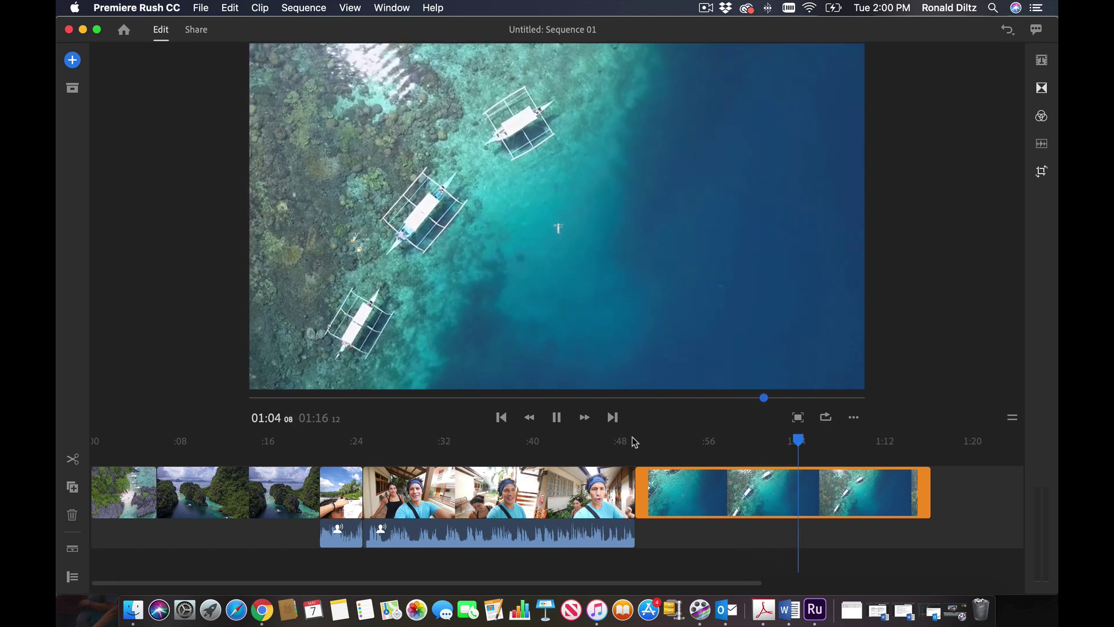
pyautogui.press('space')
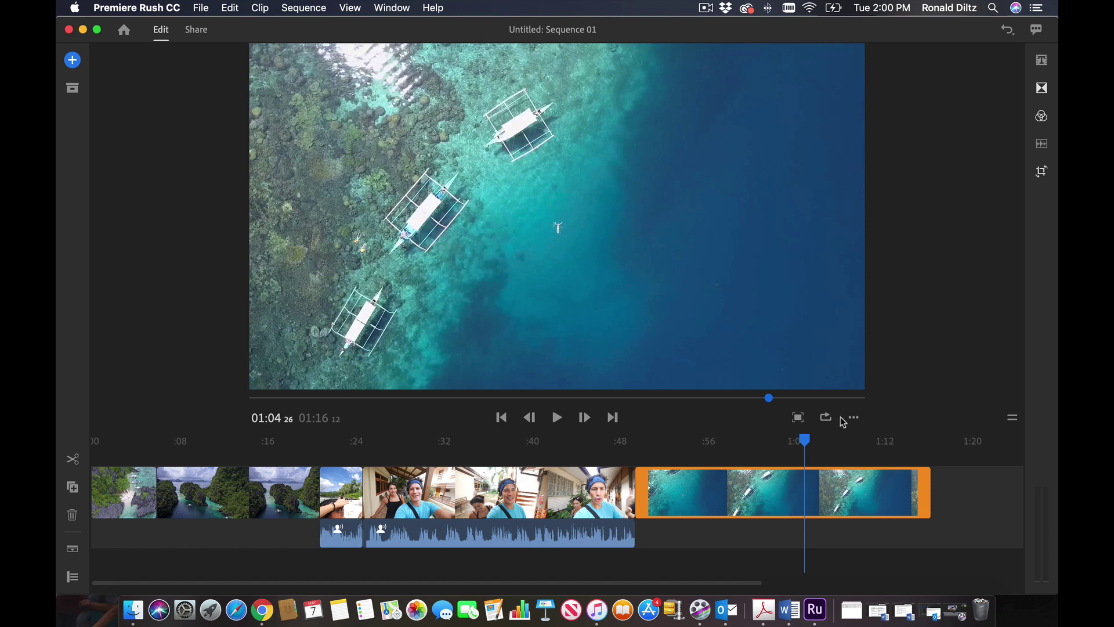
pyautogui.moveTo(816, 444); pyautogui.dragTo(918, 435)
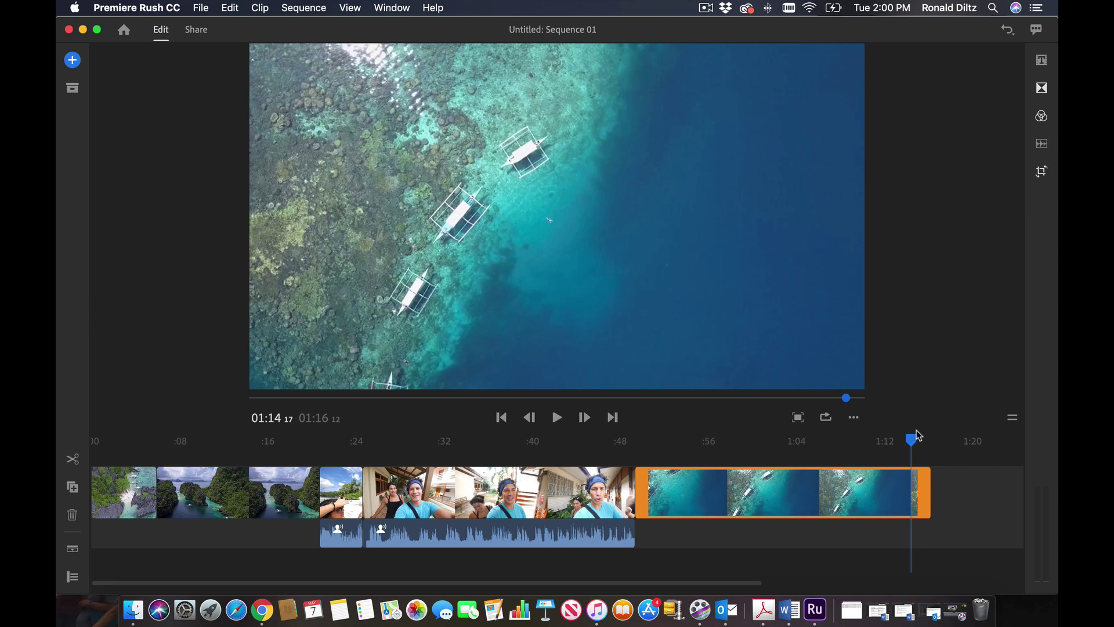
pyautogui.moveTo(918, 435); pyautogui.dragTo(358, 459)
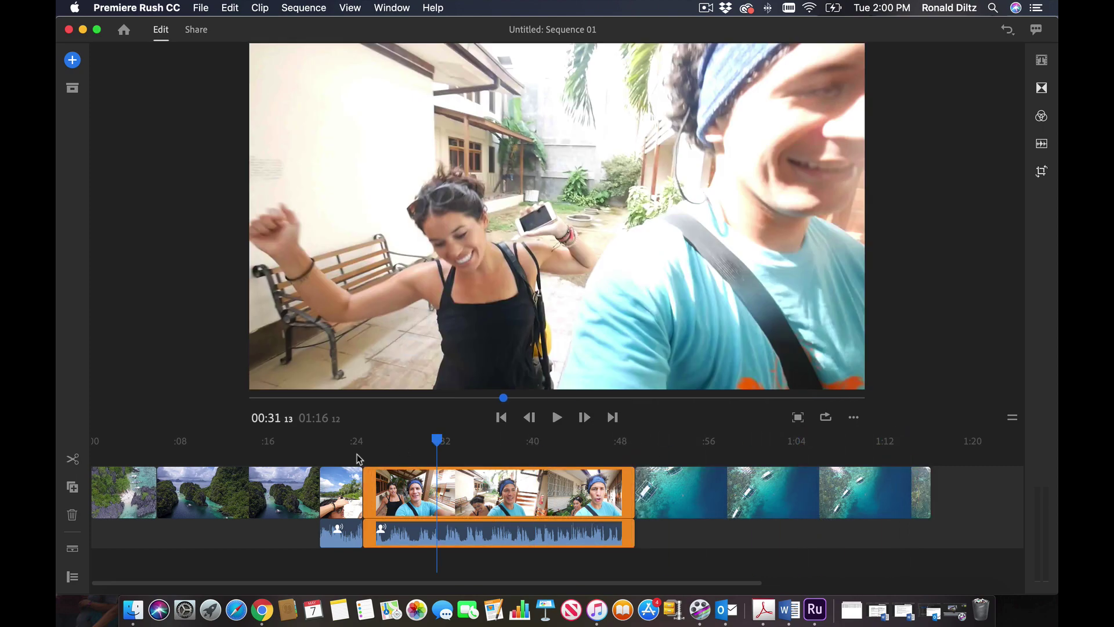
pyautogui.moveTo(438, 444); pyautogui.dragTo(641, 442)
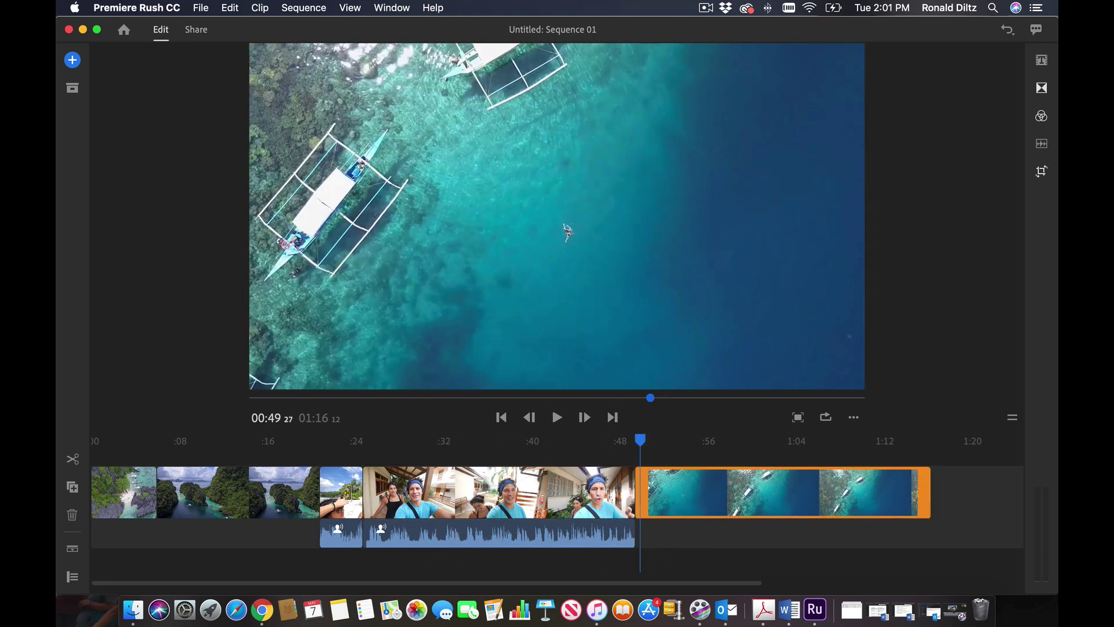
# Delete the Beach Selfie clip from the timeline.
pyautogui.click(343, 484)
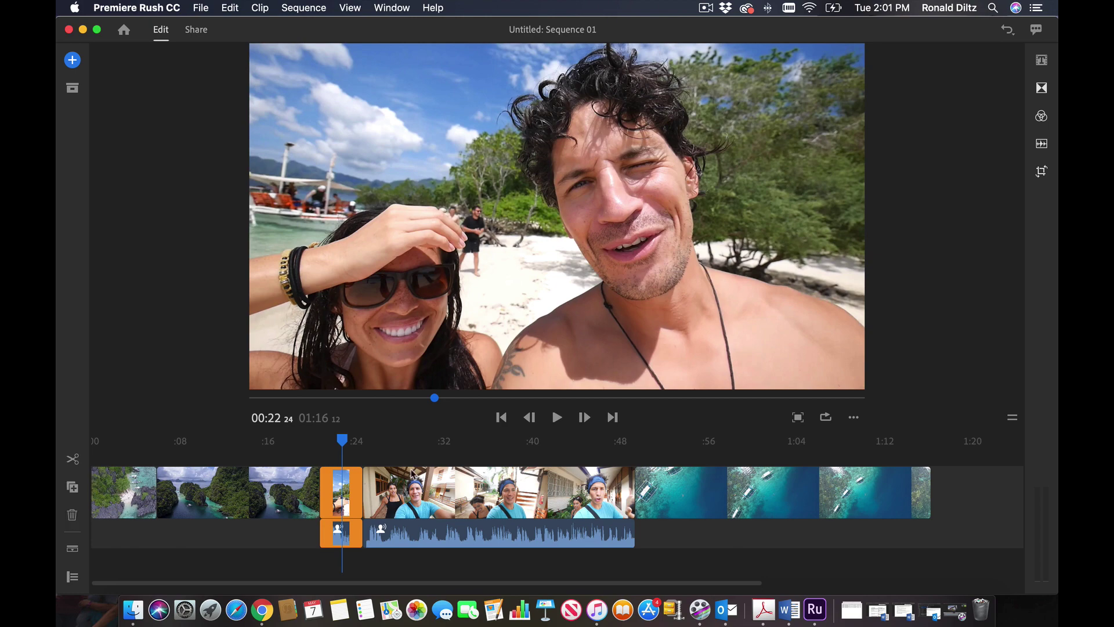
pyautogui.press('Delete')
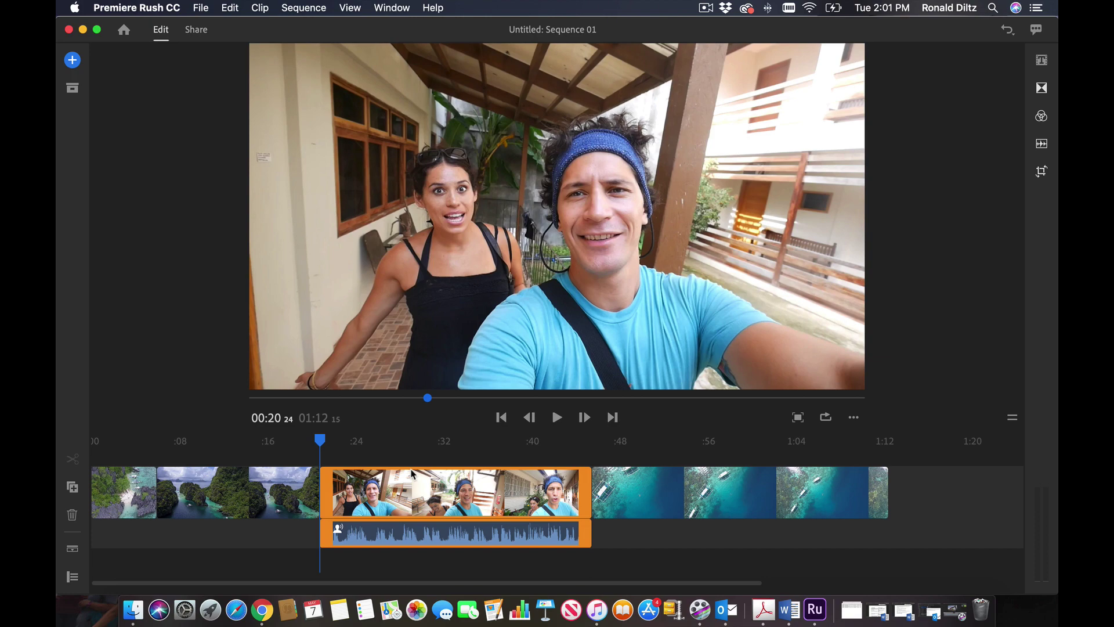
# Trim about 10 seconds off the end of the Swimming Aerial clip.
pyautogui.click(800, 493)
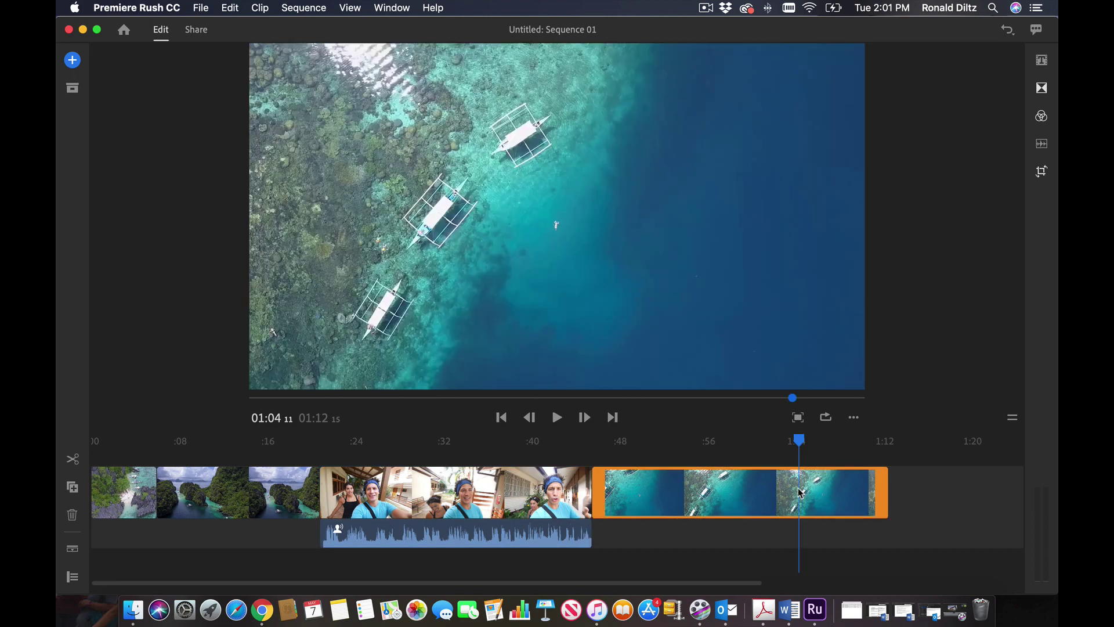
pyautogui.moveTo(795, 441); pyautogui.dragTo(833, 446)
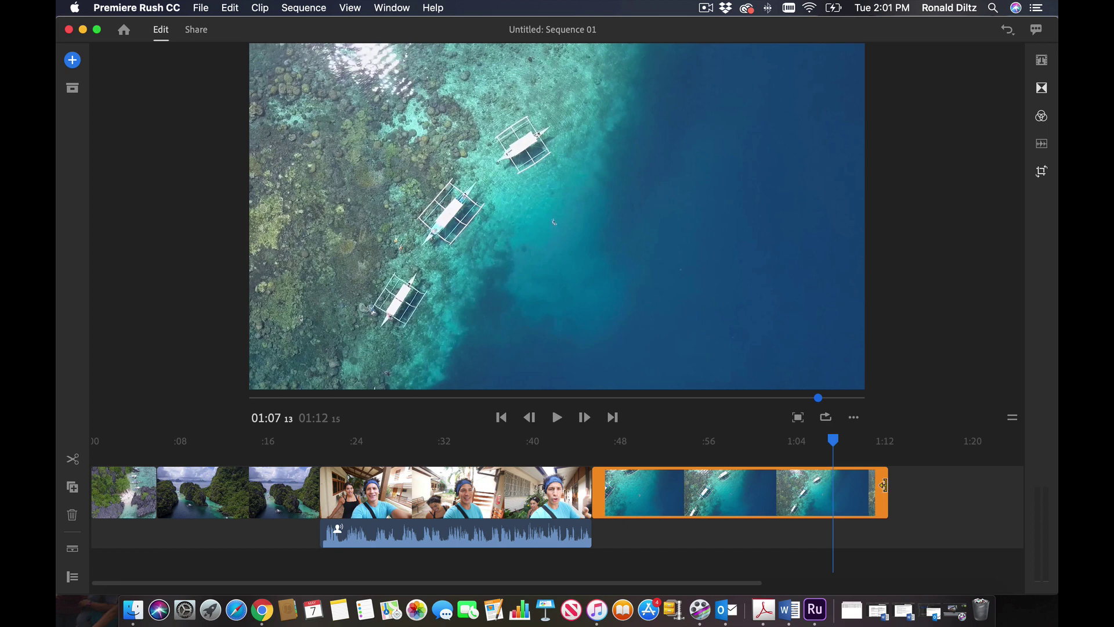
pyautogui.moveTo(884, 485); pyautogui.dragTo(894, 490)
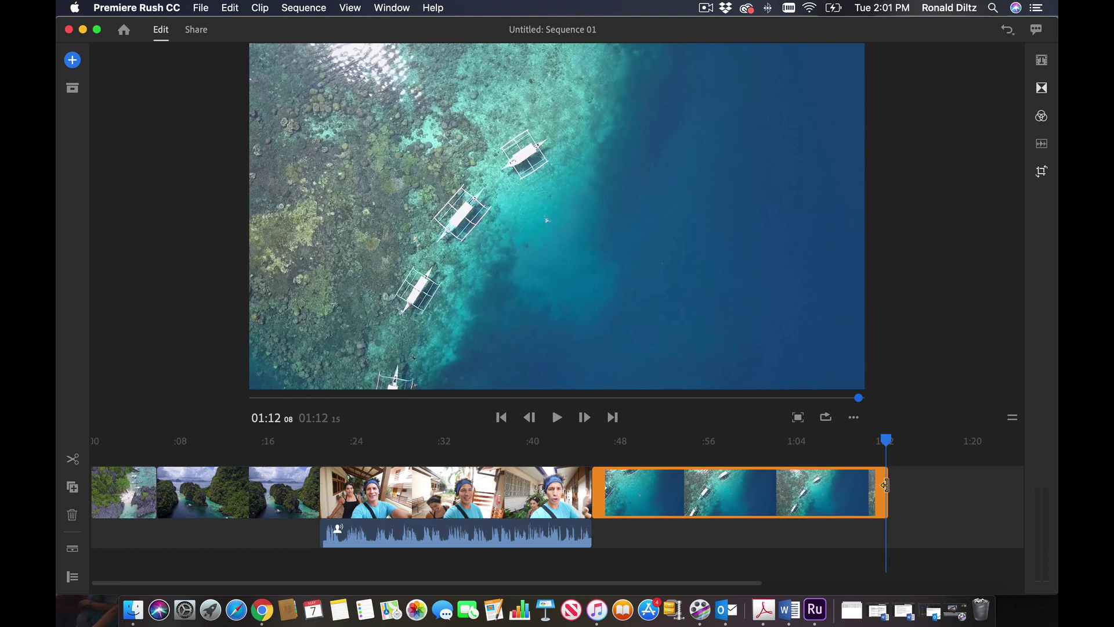
pyautogui.moveTo(885, 485); pyautogui.dragTo(777, 482)
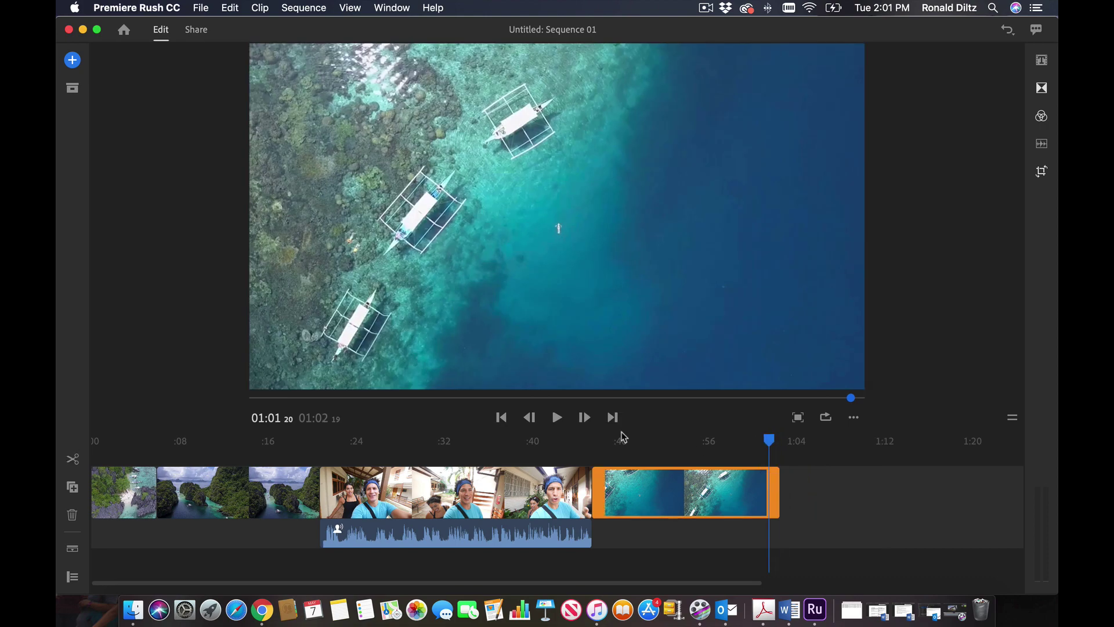
# Play the cut from Walking Selfie into Swimming Aerial, and trim slightly less than one second more off the aerial clip's end.
pyautogui.click(539, 442)
pyautogui.click(558, 418)
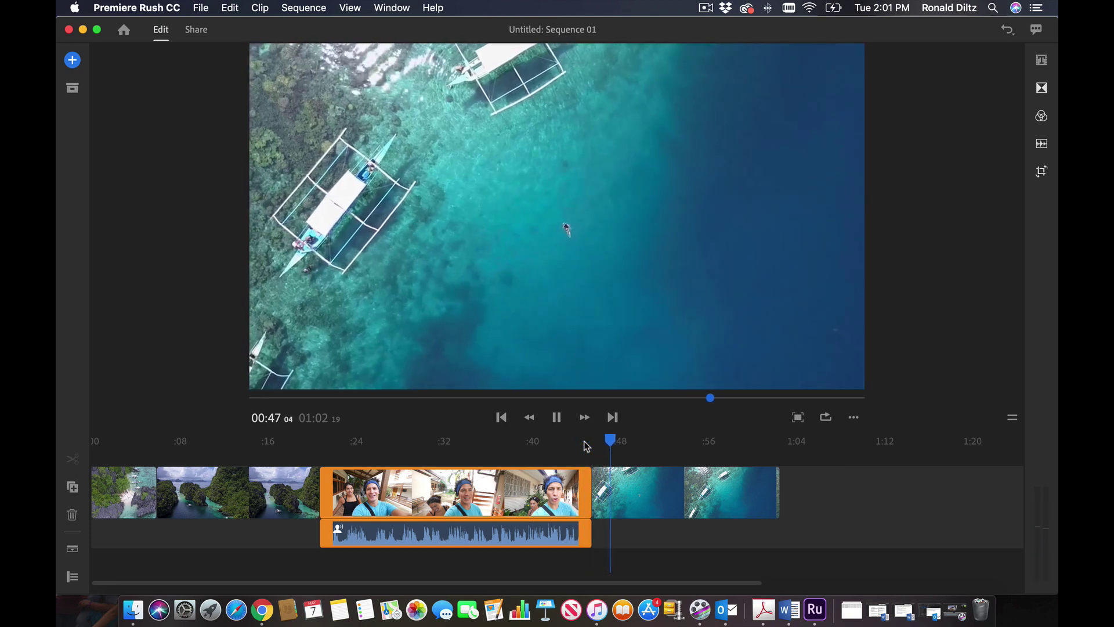
pyautogui.click(774, 490)
pyautogui.moveTo(778, 489); pyautogui.dragTo(772, 489)
pyautogui.press('space')
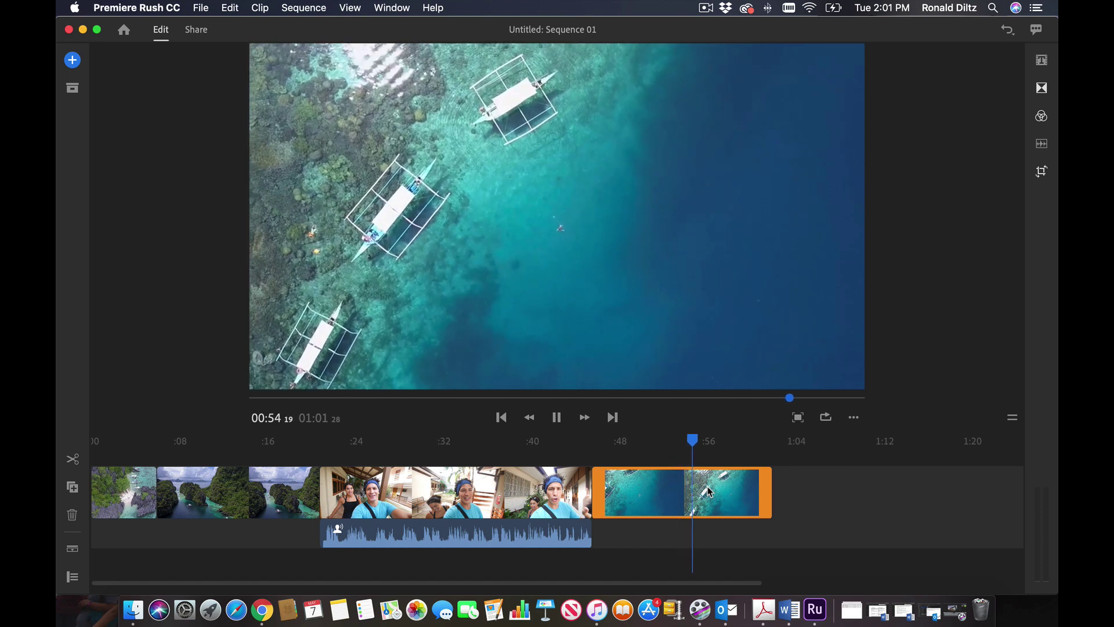
pyautogui.press('space')
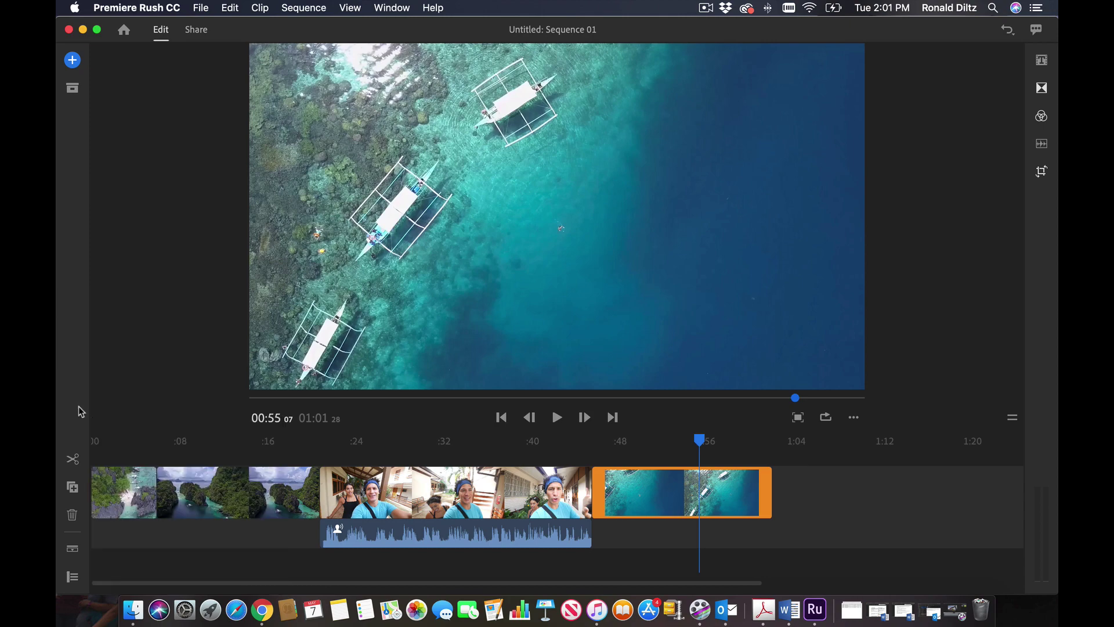
# Split the Swimming Aerial clip at 00:57:24 and delete the segment after the cut.
pyautogui.moveTo(698, 440); pyautogui.dragTo(728, 443)
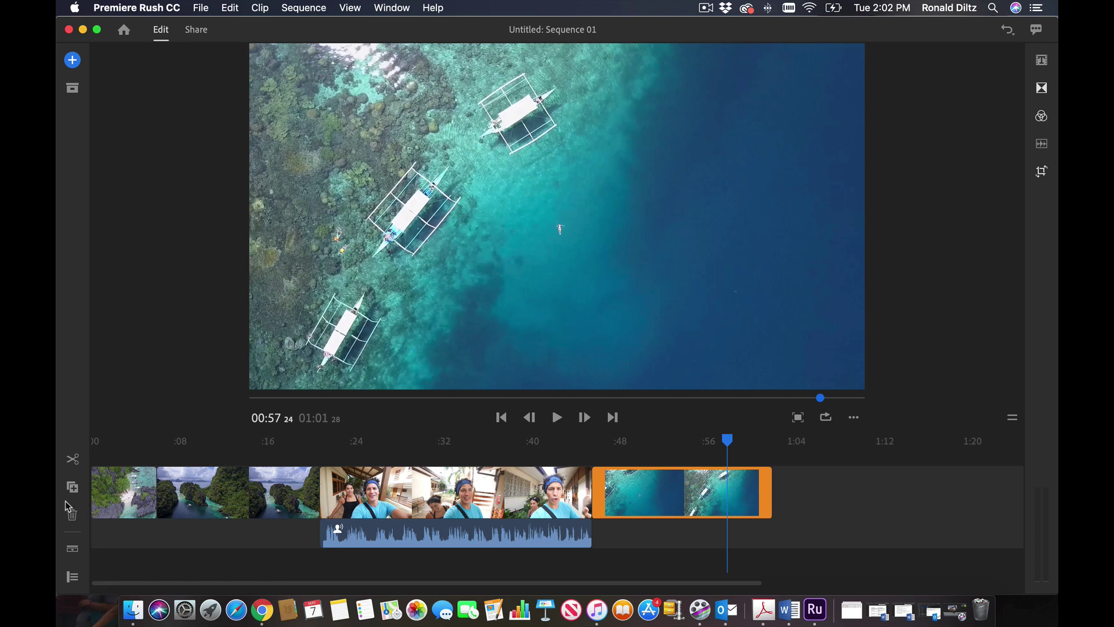
pyautogui.click(71, 463)
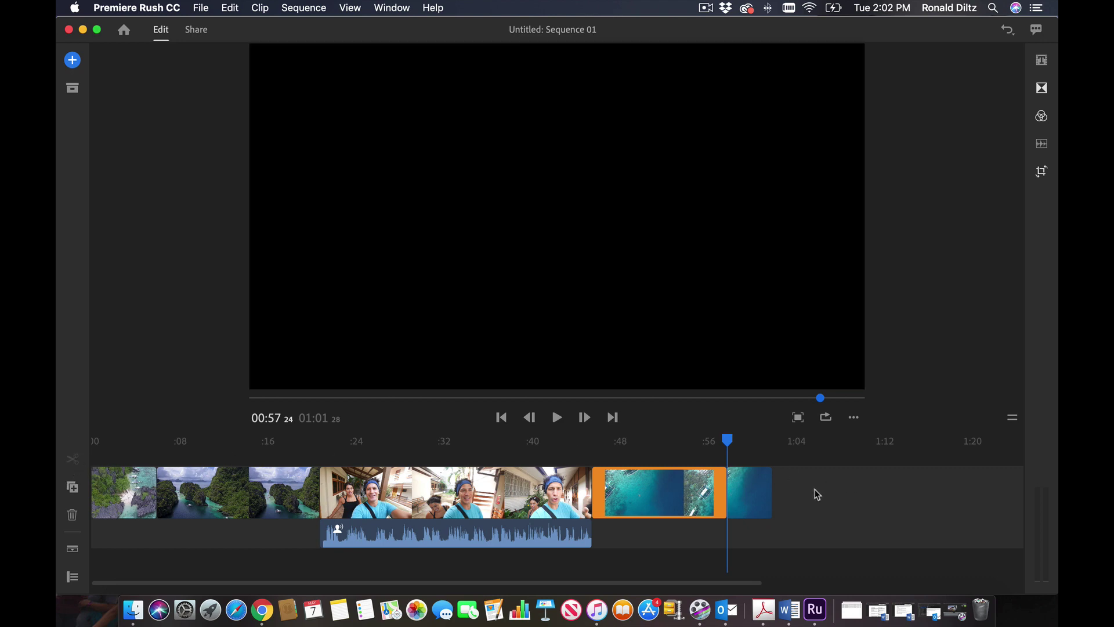
pyautogui.click(815, 480)
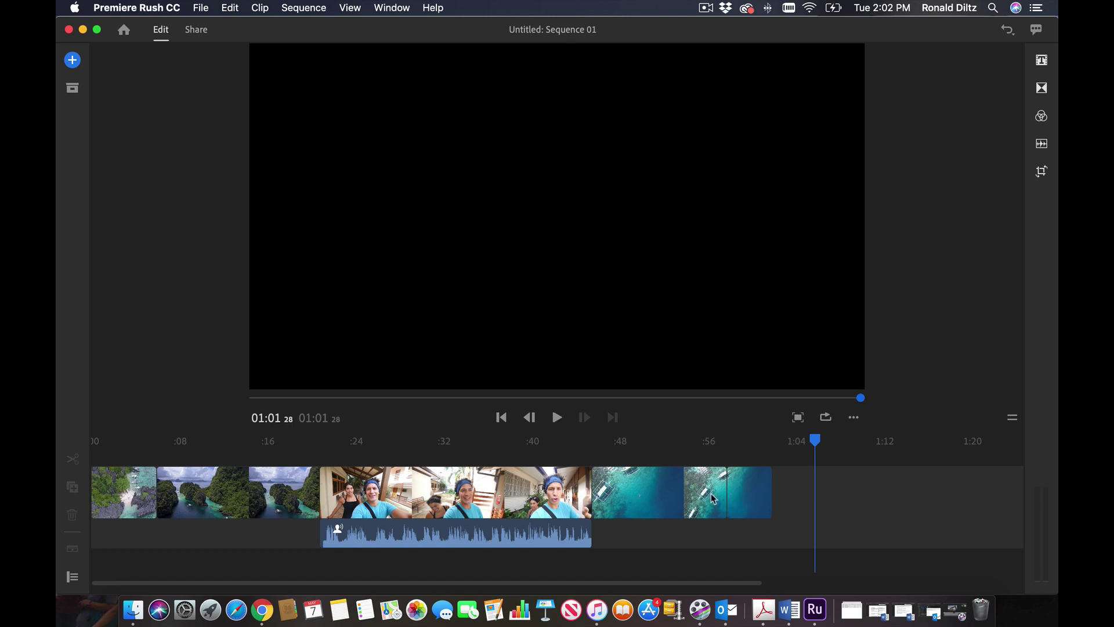
pyautogui.click(748, 490)
pyautogui.press('Delete')
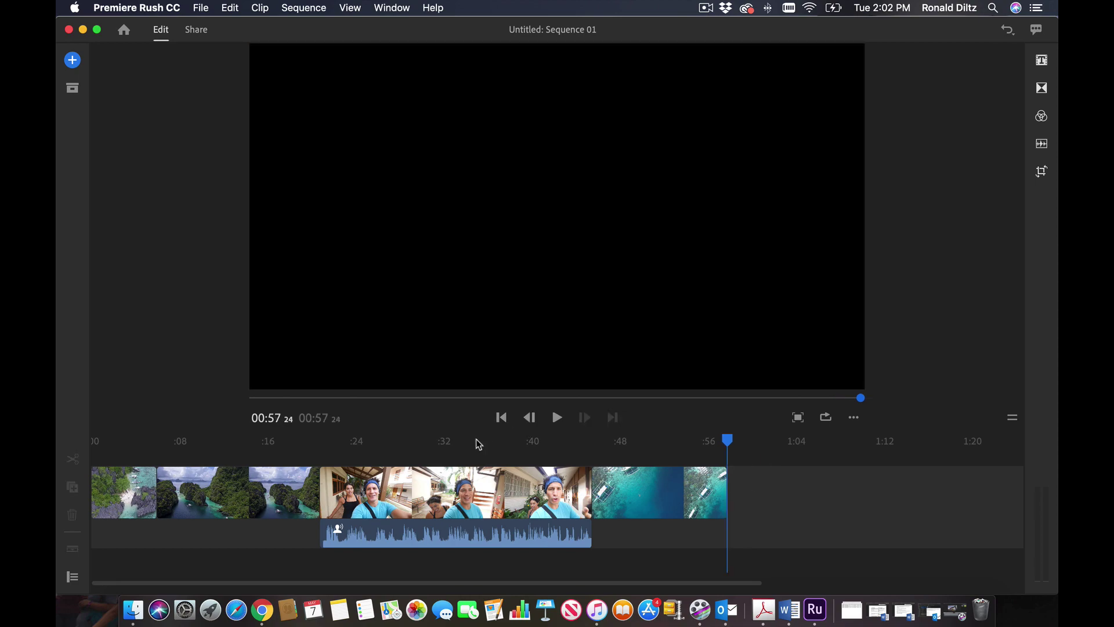
# Split the Walking Selfie clip at 00:40:26 and move its second segment to the end of the timeline.
pyautogui.moveTo(730, 442); pyautogui.dragTo(541, 441)
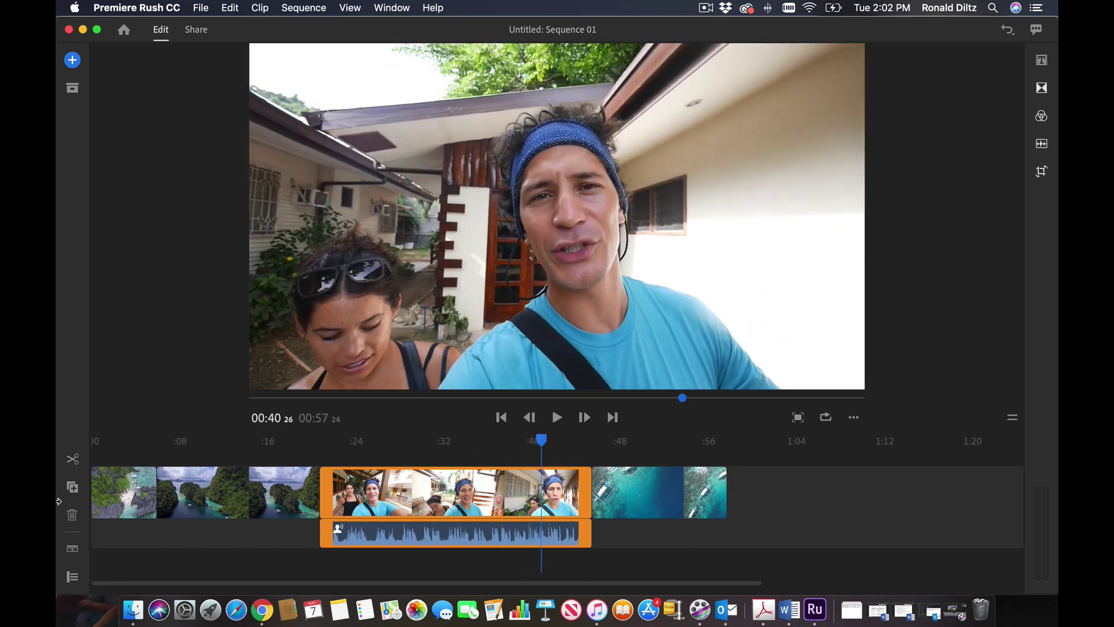
pyautogui.click(73, 460)
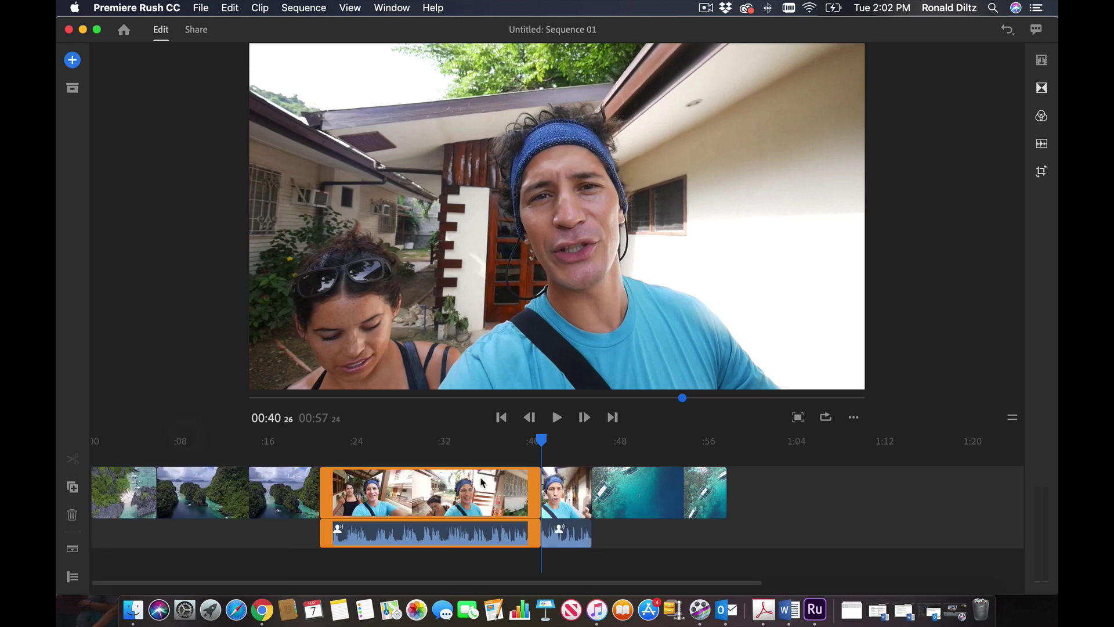
pyautogui.click(562, 481)
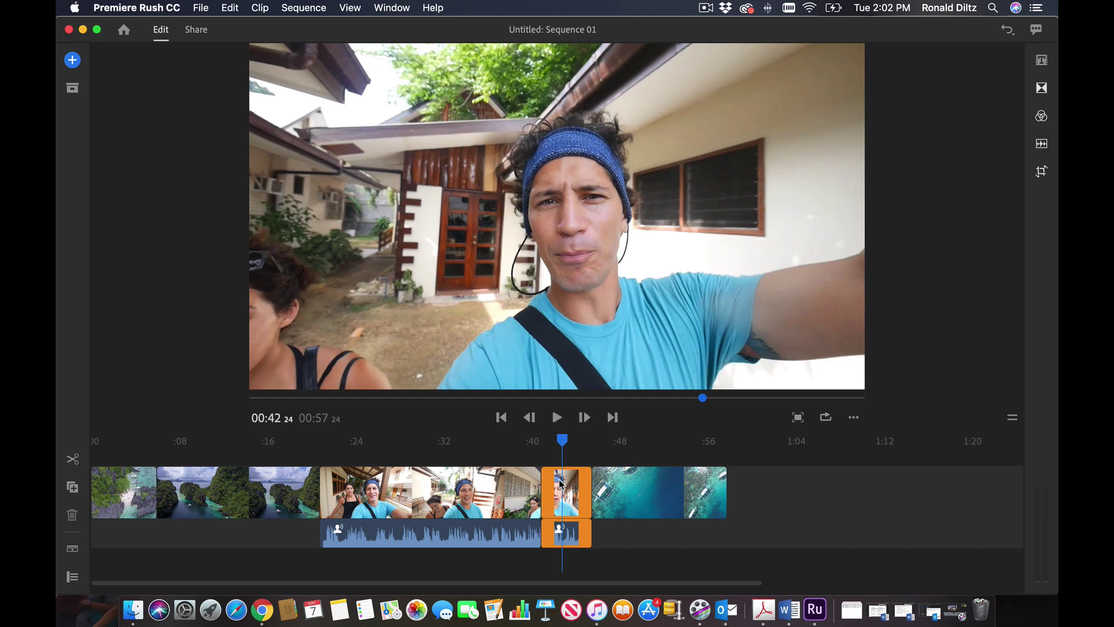
pyautogui.moveTo(561, 484); pyautogui.dragTo(699, 471)
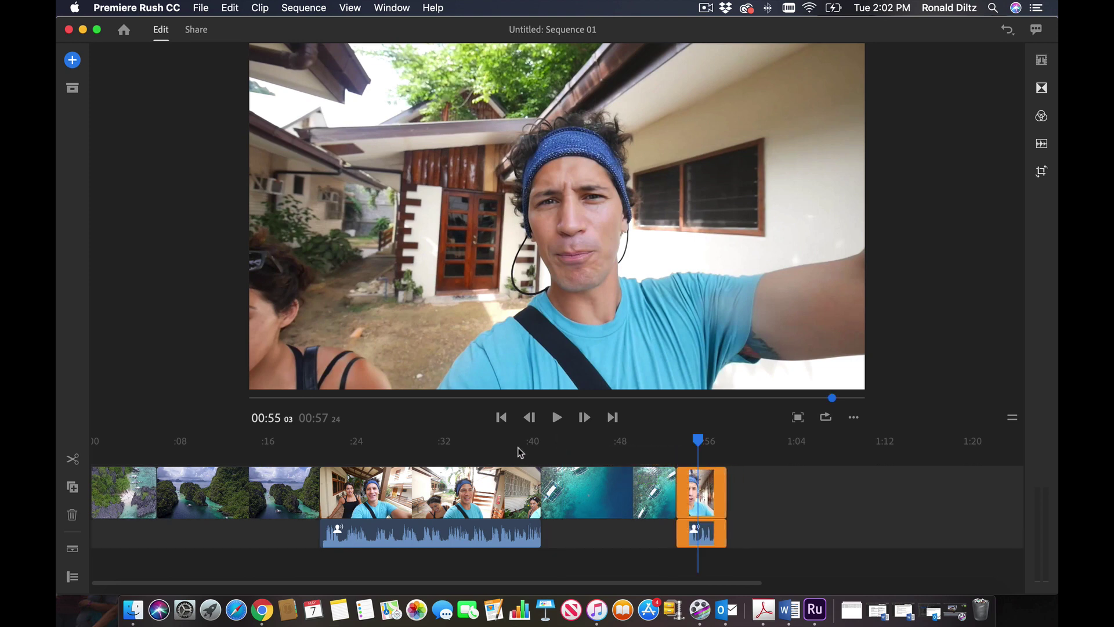
# Play the transitions from the first Walking Selfie segment into Swimming Aerial and on into the final selfie segment.
pyautogui.click(530, 470)
pyautogui.moveTo(524, 444); pyautogui.dragTo(482, 443)
pyautogui.press('space')
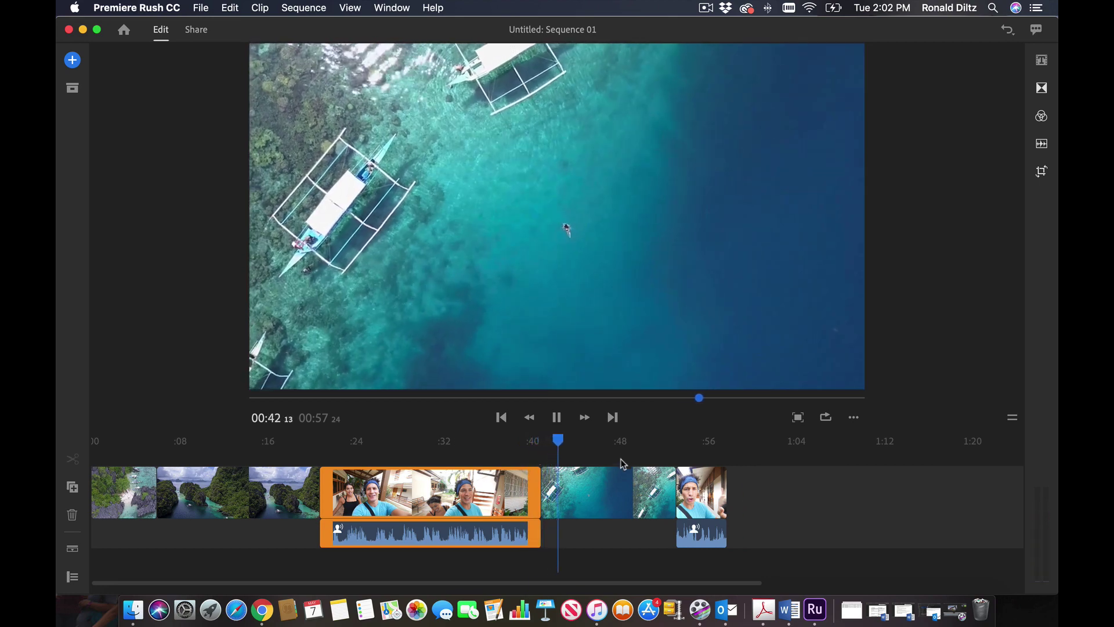
pyautogui.moveTo(576, 445); pyautogui.dragTo(656, 452)
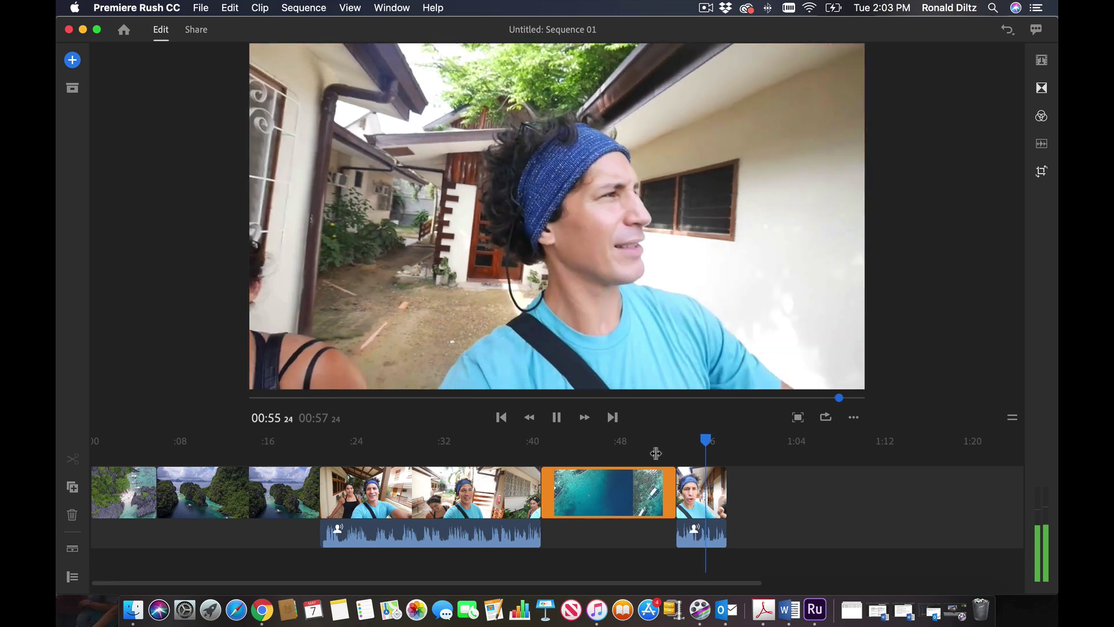
pyautogui.click(700, 493)
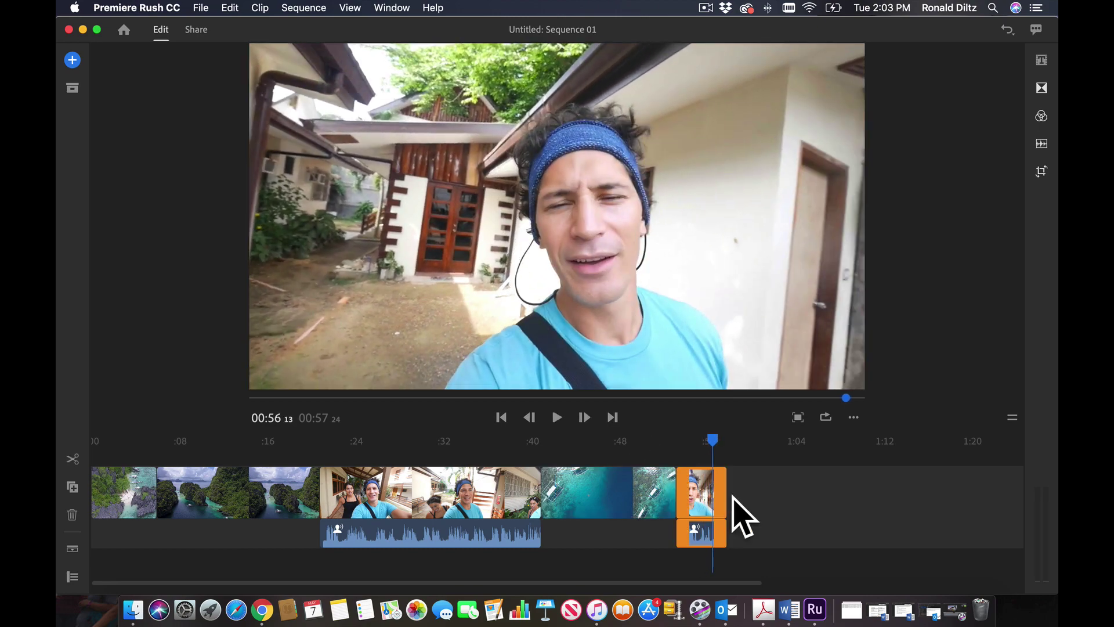
# Split the Swimming Aerial clip at 00:49:04 and move its second segment to the end of the timeline.
pyautogui.click(654, 492)
pyautogui.moveTo(655, 449); pyautogui.dragTo(631, 449)
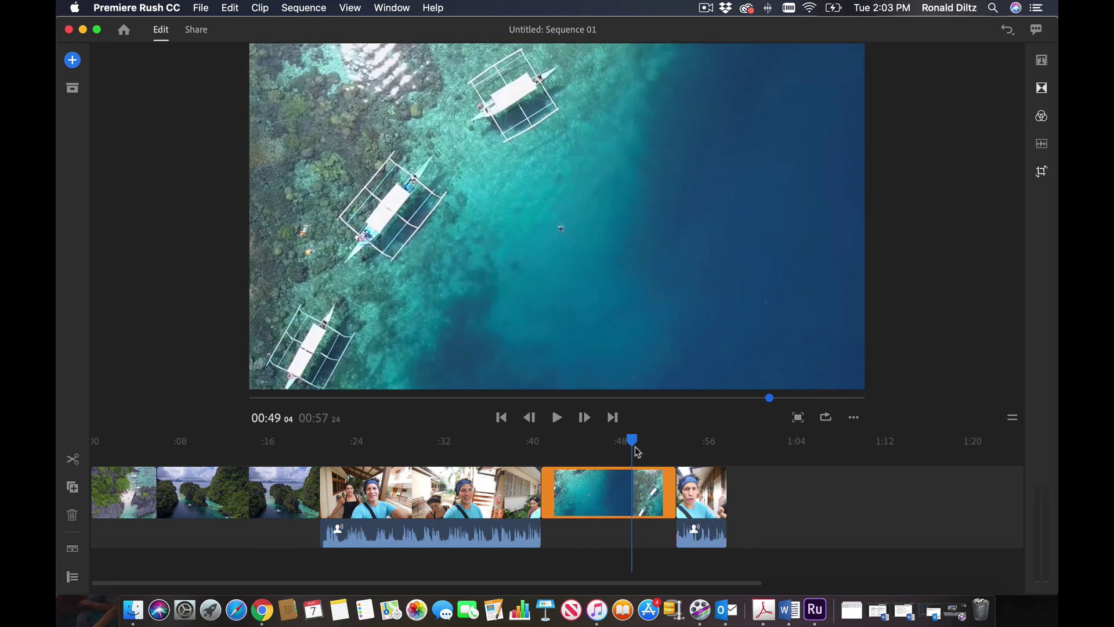
pyautogui.click(72, 459)
pyautogui.moveTo(644, 488); pyautogui.dragTo(725, 477)
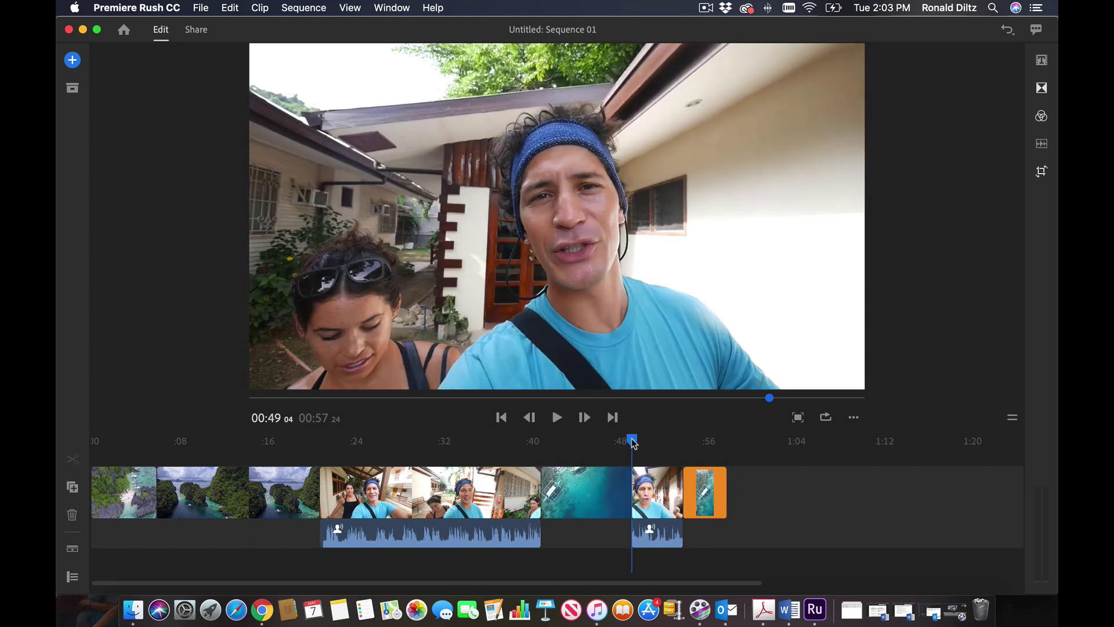
# Play the rearranged cuts between the alternating Walking Selfie and Swimming Aerial segments.
pyautogui.moveTo(633, 444); pyautogui.dragTo(428, 447)
pyautogui.click(550, 447)
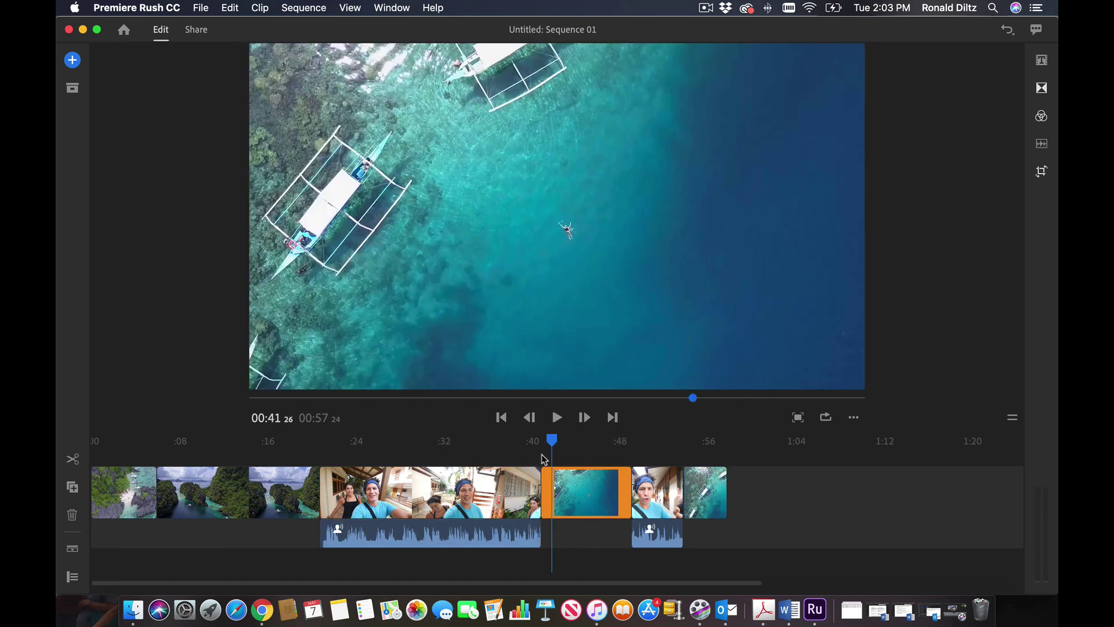
pyautogui.click(539, 456)
pyautogui.press('space')
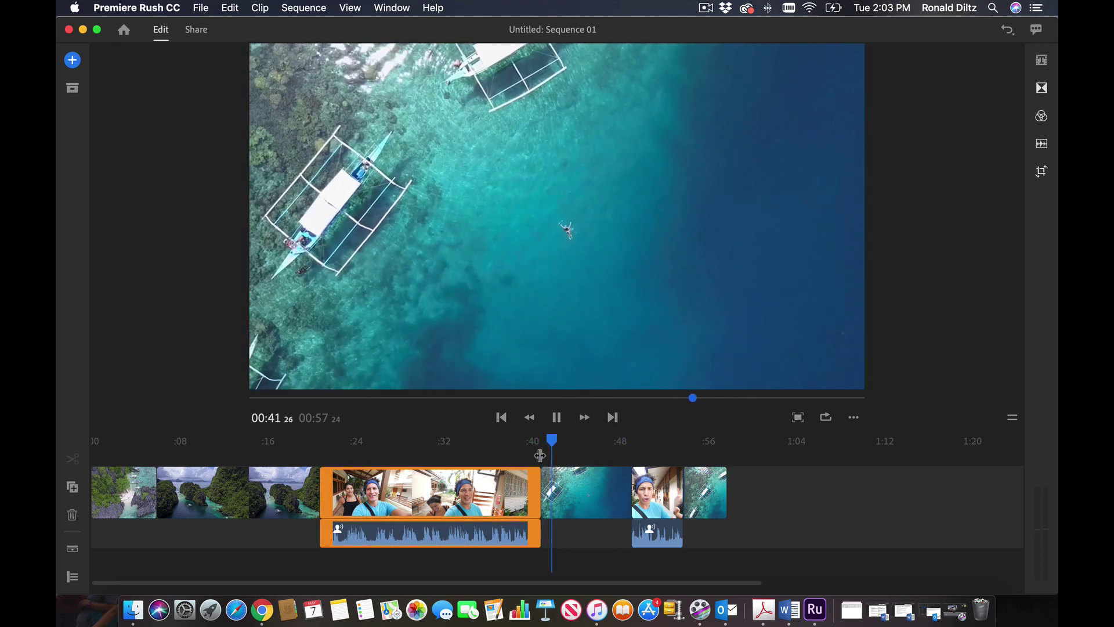
pyautogui.click(627, 463)
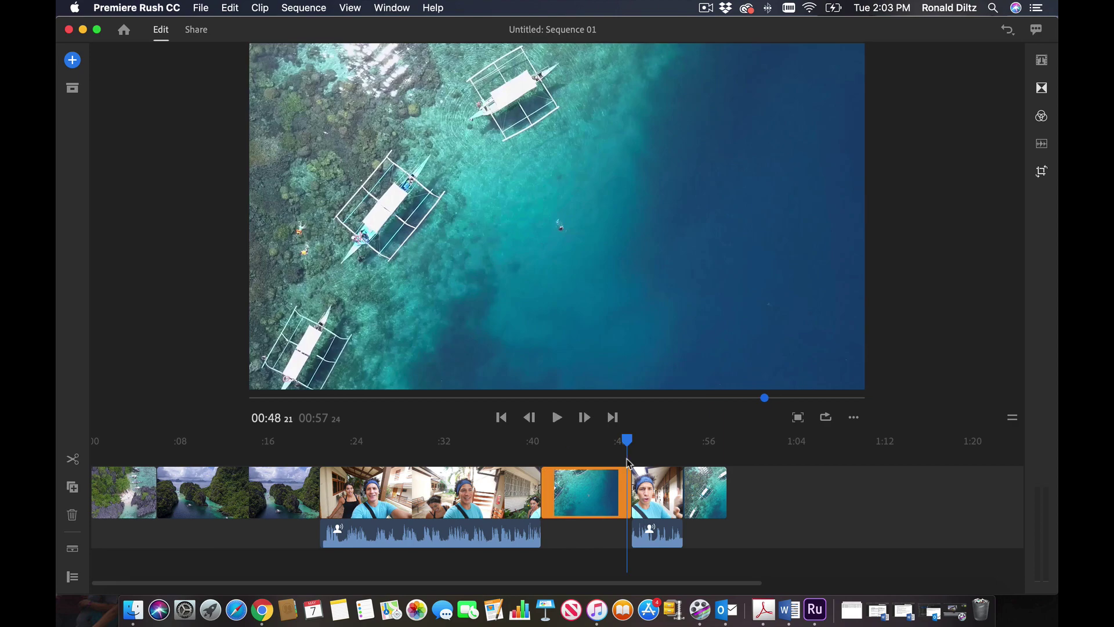
pyautogui.press('space')
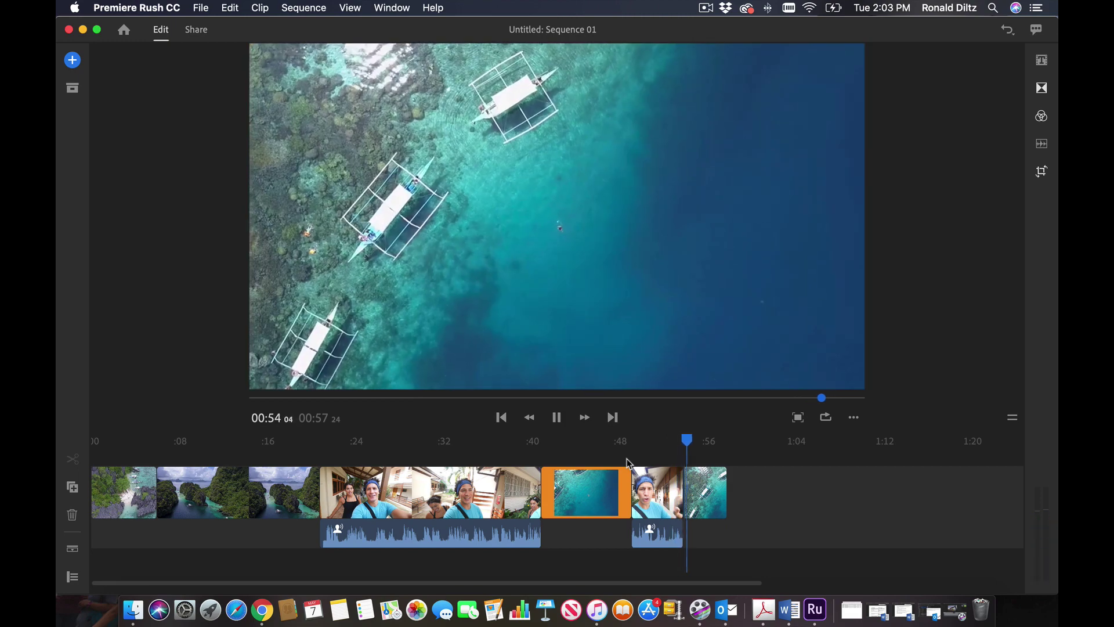
pyautogui.press('space')
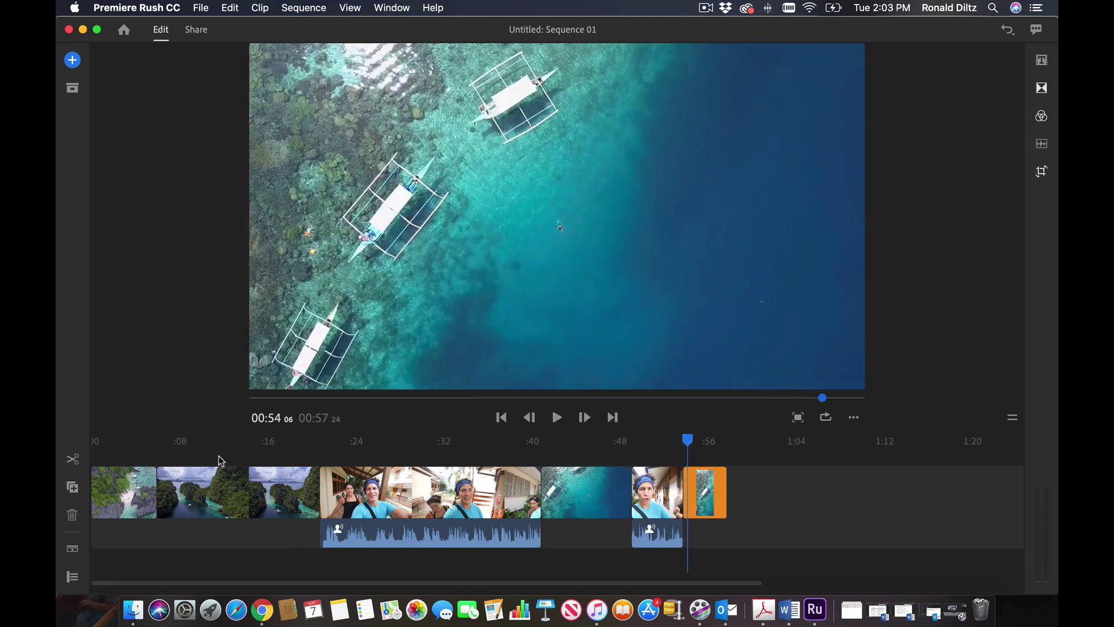
# Duplicate the short Walking Selfie segment to the end of the timeline, and delete the copy.
pyautogui.moveTo(685, 441); pyautogui.dragTo(128, 481)
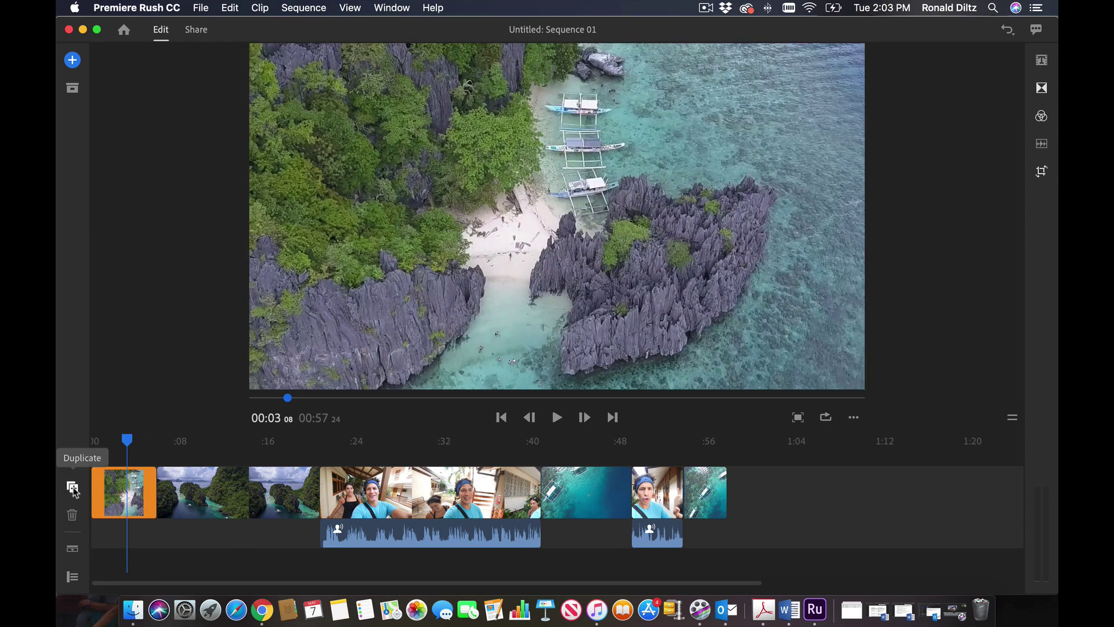
pyautogui.click(663, 500)
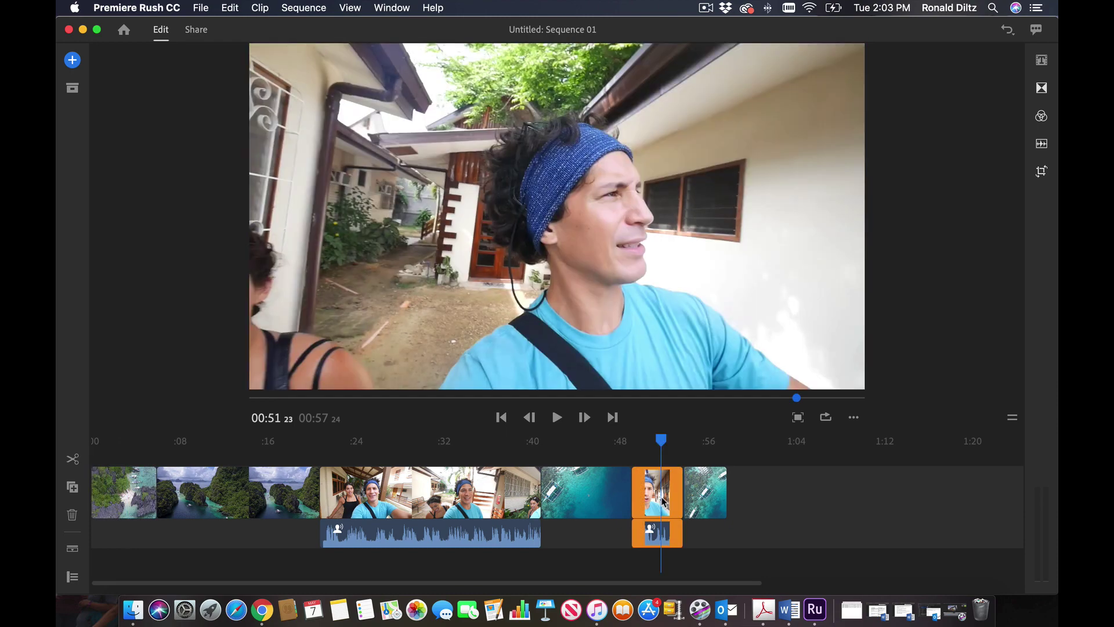
pyautogui.click(72, 489)
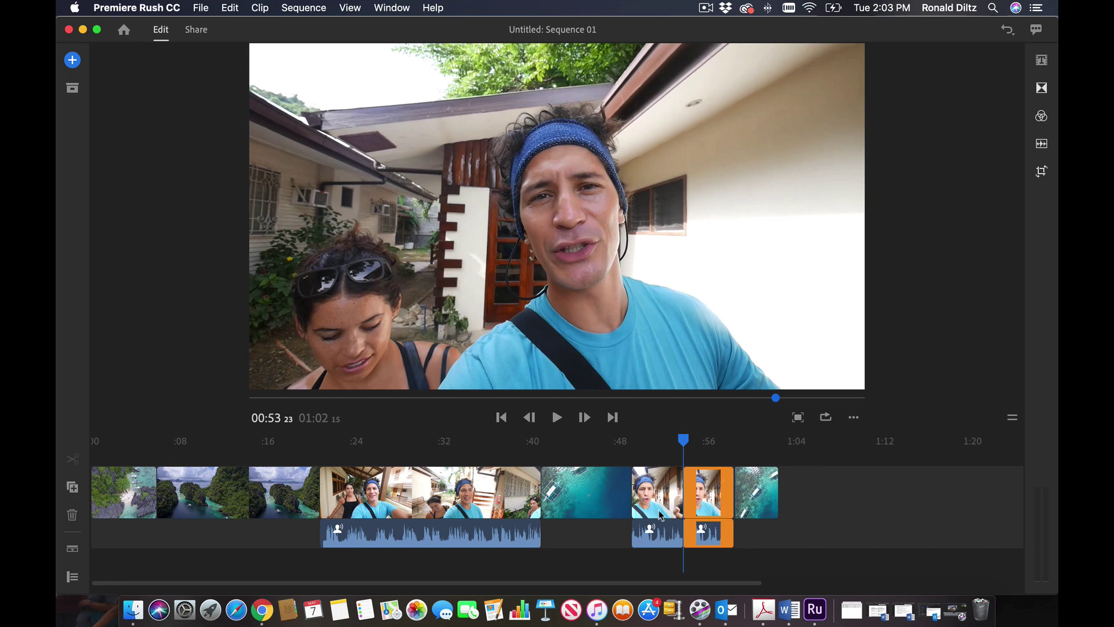
pyautogui.moveTo(712, 489); pyautogui.dragTo(789, 495)
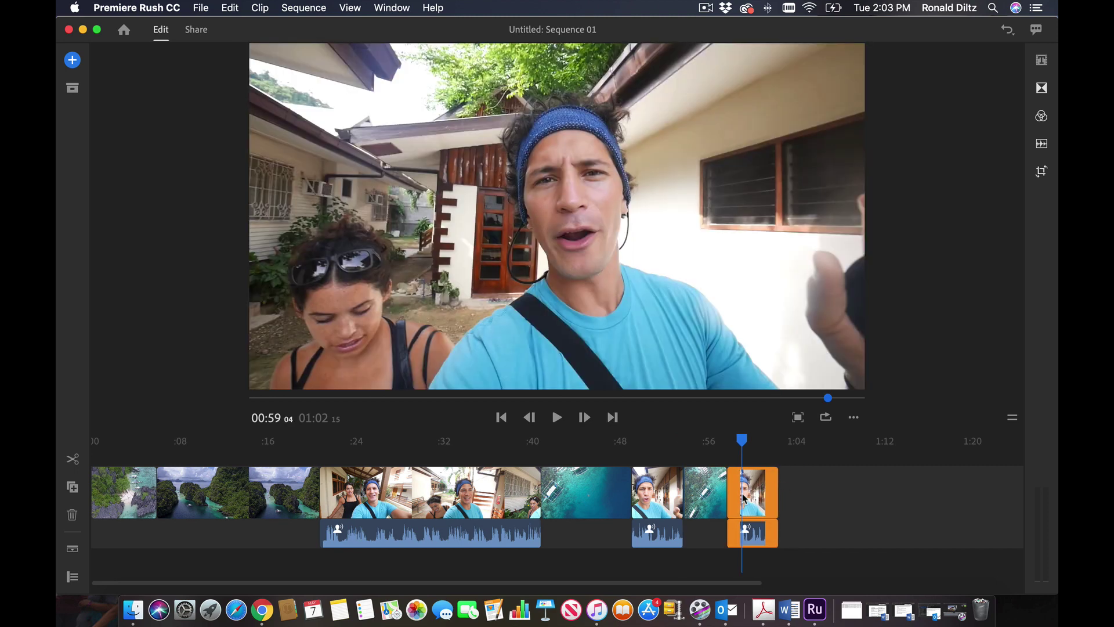
pyautogui.press('Delete')
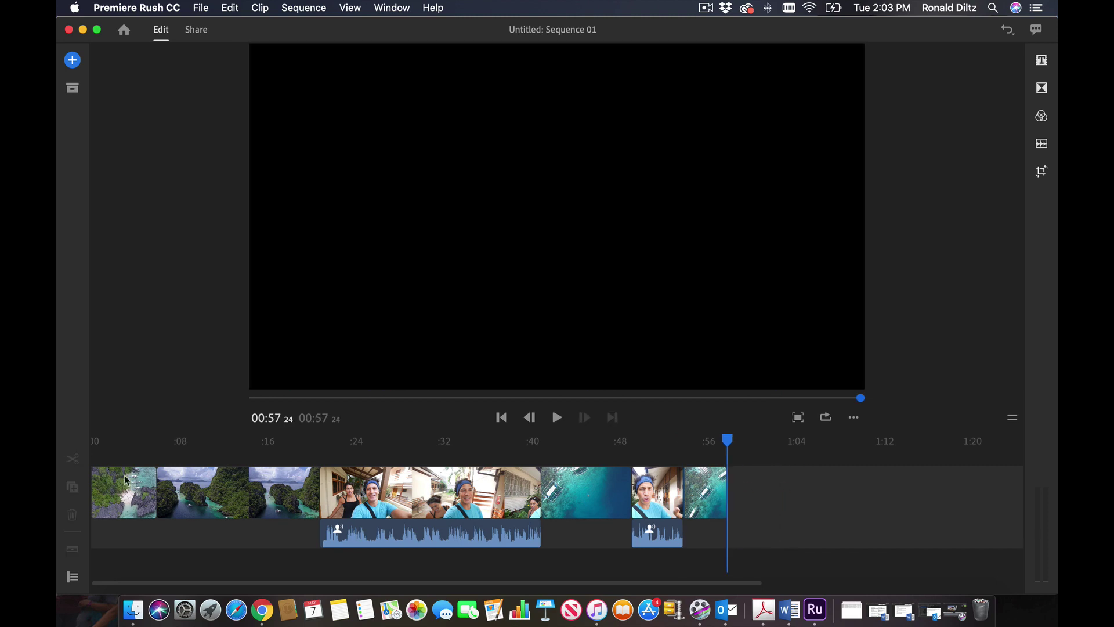
# Open the transform settings and set the longer Walking Selfie segment's proportional scale to 101.6 and vertical position to 531.
pyautogui.click(238, 493)
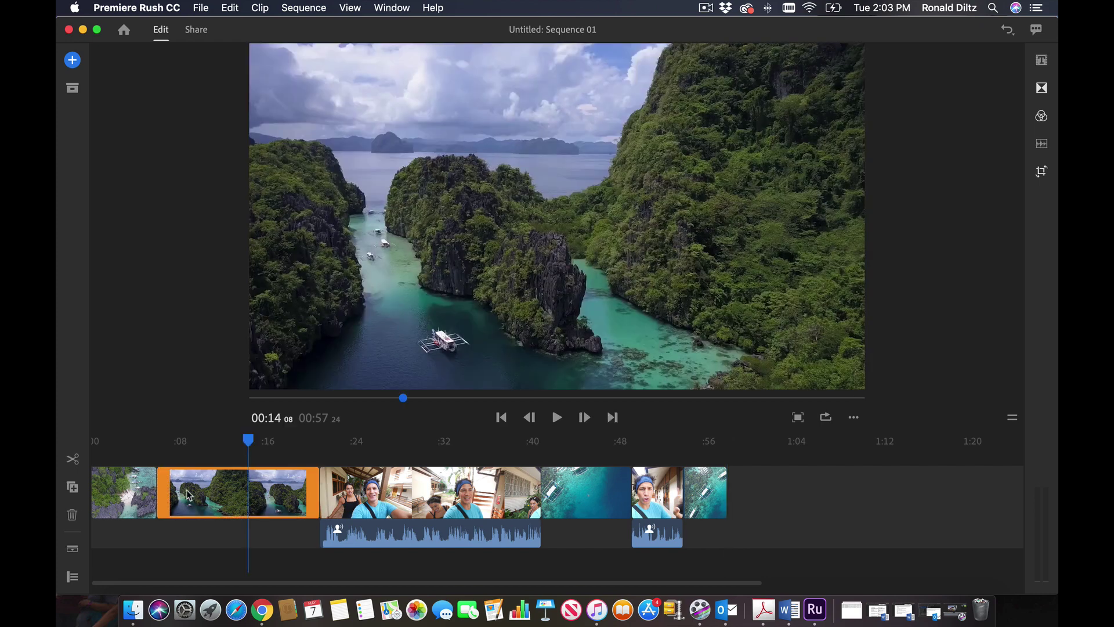
pyautogui.doubleClick(187, 493)
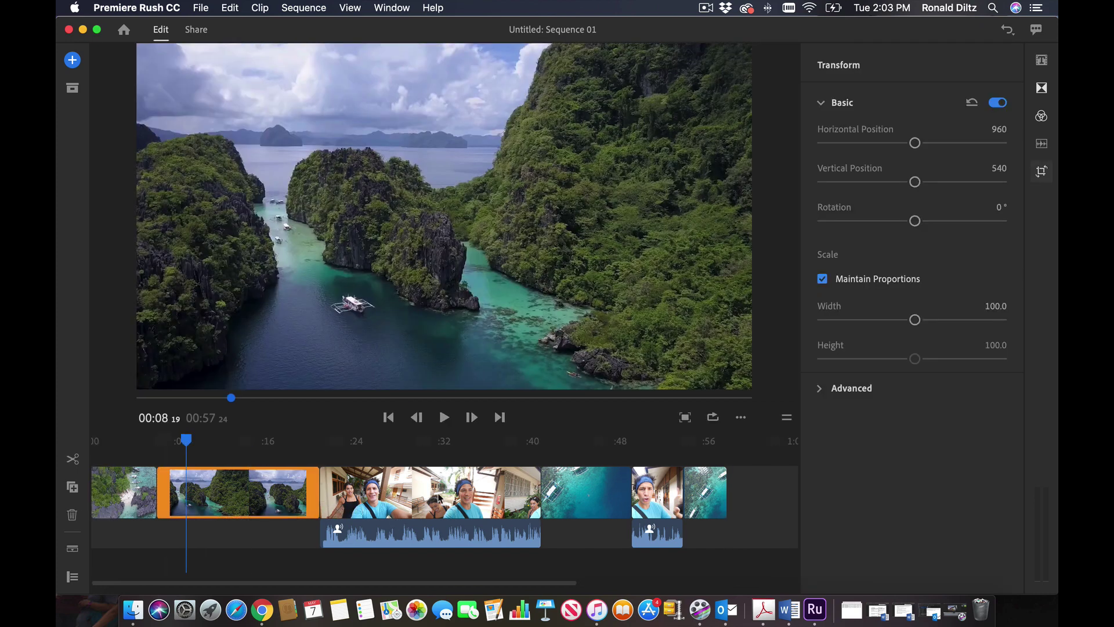
pyautogui.click(438, 495)
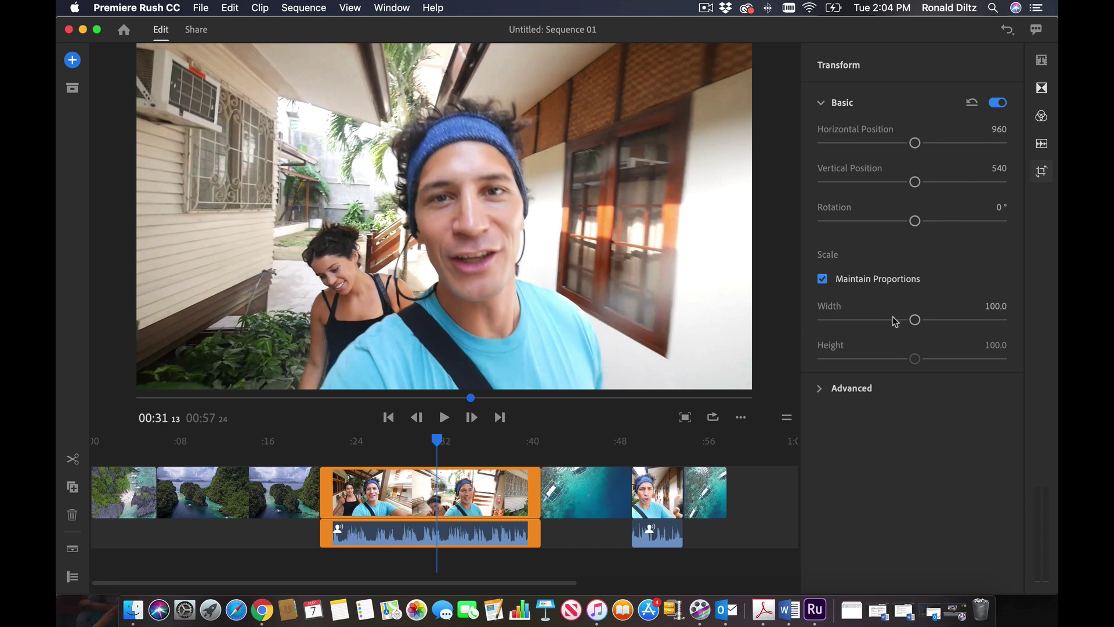
pyautogui.moveTo(915, 320)
pyautogui.mouseDown()
pyautogui.moveTo(848, 321)
pyautogui.moveTo(1042, 309)
pyautogui.moveTo(892, 314)
pyautogui.moveTo(914, 307)
pyautogui.mouseUp()
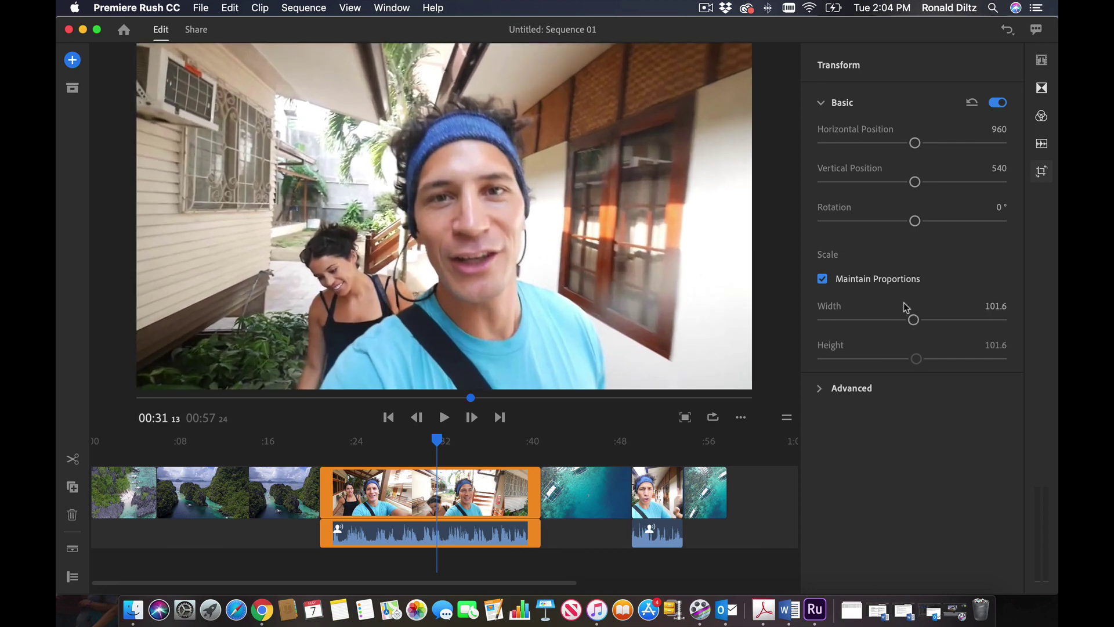
pyautogui.moveTo(914, 221)
pyautogui.mouseDown()
pyautogui.moveTo(932, 221)
pyautogui.moveTo(880, 221)
pyautogui.moveTo(912, 221)
pyautogui.mouseUp()
pyautogui.moveTo(915, 182)
pyautogui.mouseDown()
pyautogui.moveTo(934, 182)
pyautogui.moveTo(861, 181)
pyautogui.moveTo(911, 180)
pyautogui.mouseUp()
pyautogui.moveTo(915, 142)
pyautogui.mouseDown()
pyautogui.moveTo(891, 142)
pyautogui.moveTo(922, 141)
pyautogui.moveTo(912, 141)
pyautogui.mouseUp()
pyautogui.moveTo(787, 17)
pyautogui.mouseDown()
pyautogui.moveTo(693, 17)
pyautogui.moveTo(795, 17)
pyautogui.moveTo(771, 18)
pyautogui.mouseUp()
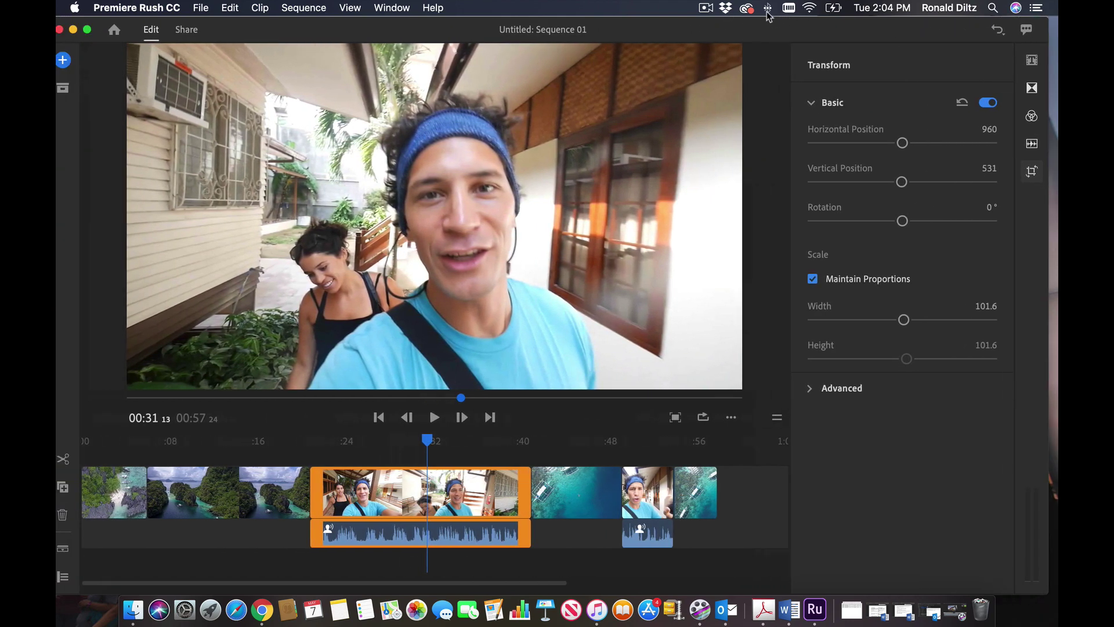
# Try the Film, SL Kodak, SL Bleach, Mono, SL Noir and SL Matrix color presets on the longer Walking Selfie segment, and apply SL Gold.
pyautogui.click(1032, 116)
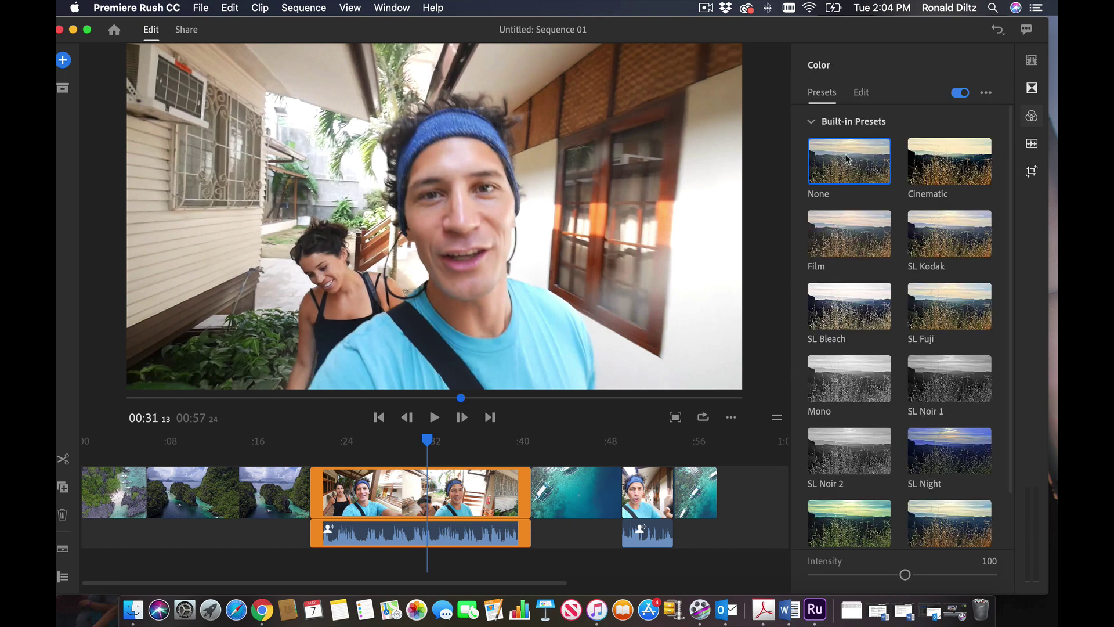
pyautogui.click(848, 234)
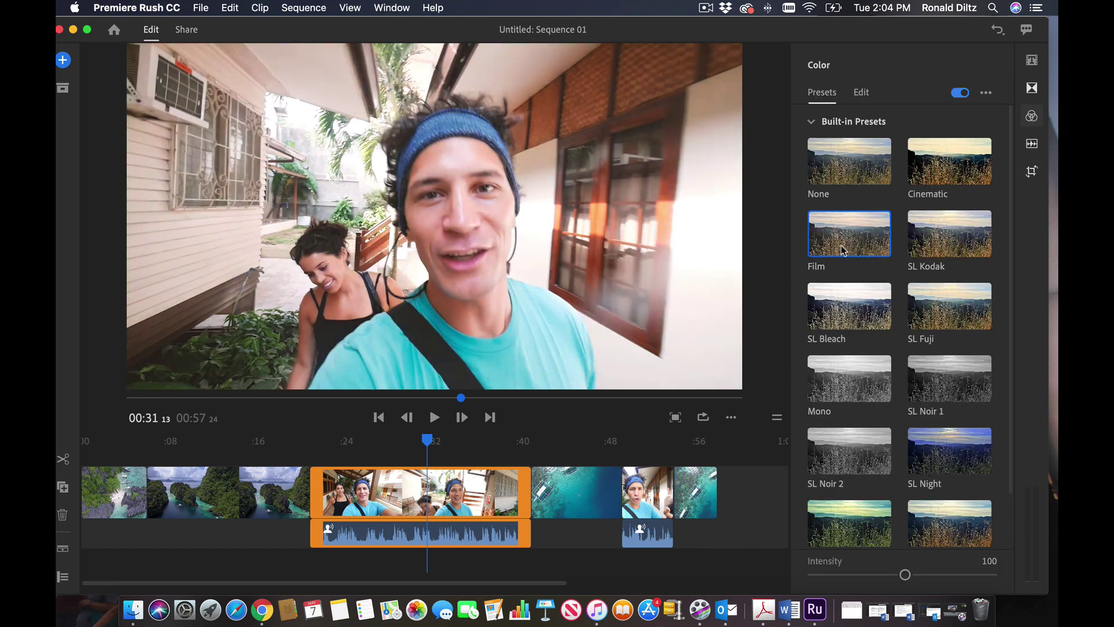
pyautogui.click(949, 239)
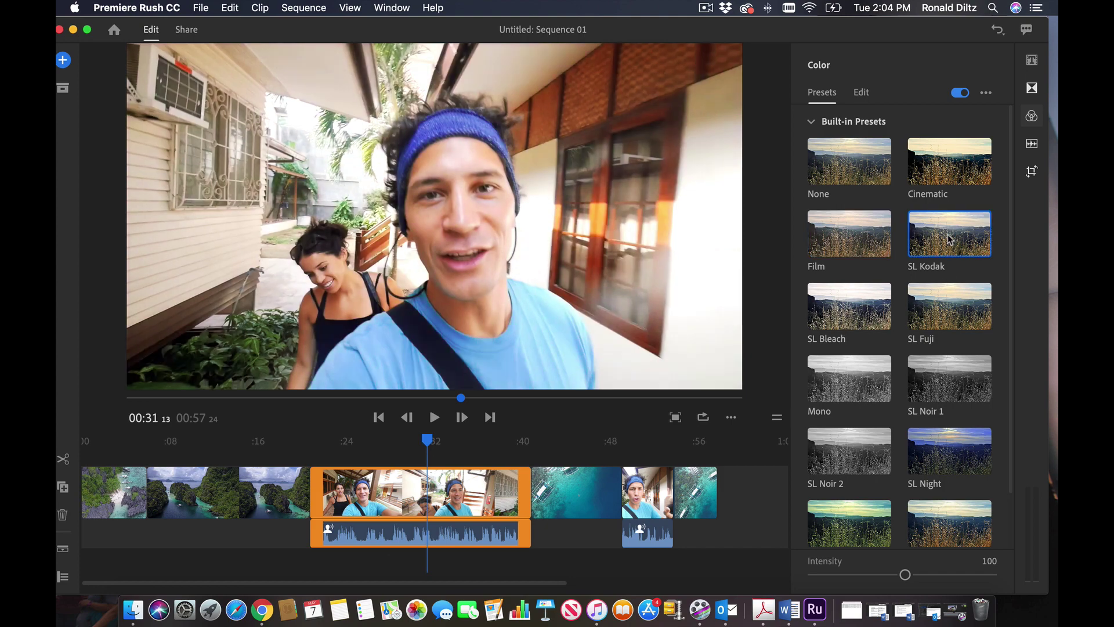
pyautogui.click(878, 324)
pyautogui.click(841, 392)
pyautogui.click(944, 391)
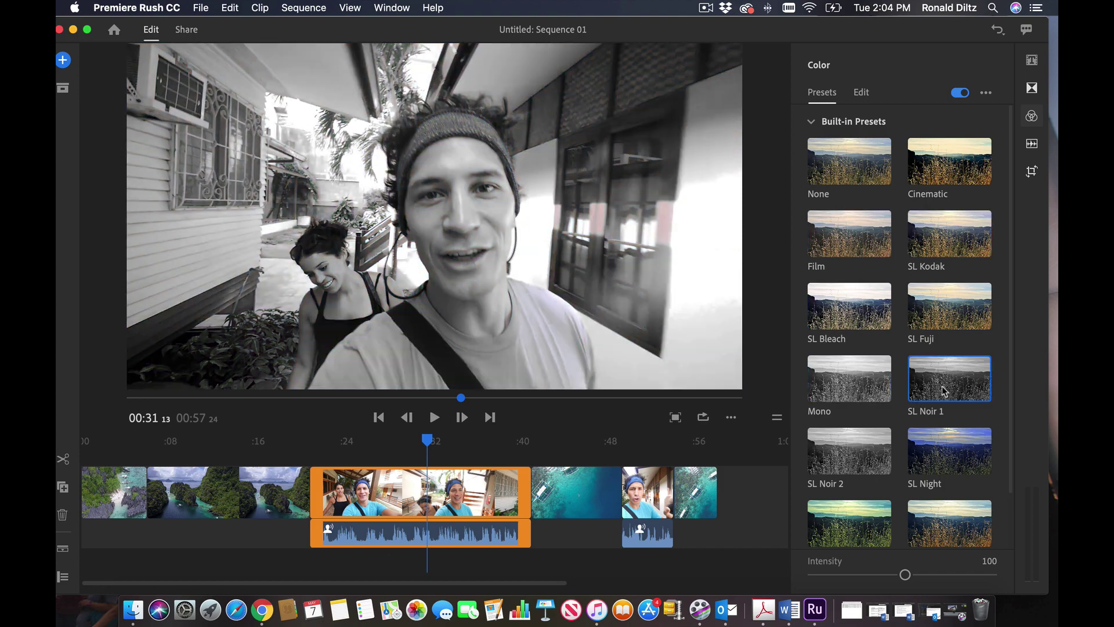
pyautogui.click(869, 464)
pyautogui.click(853, 521)
pyautogui.scroll(-2, 879, 482)
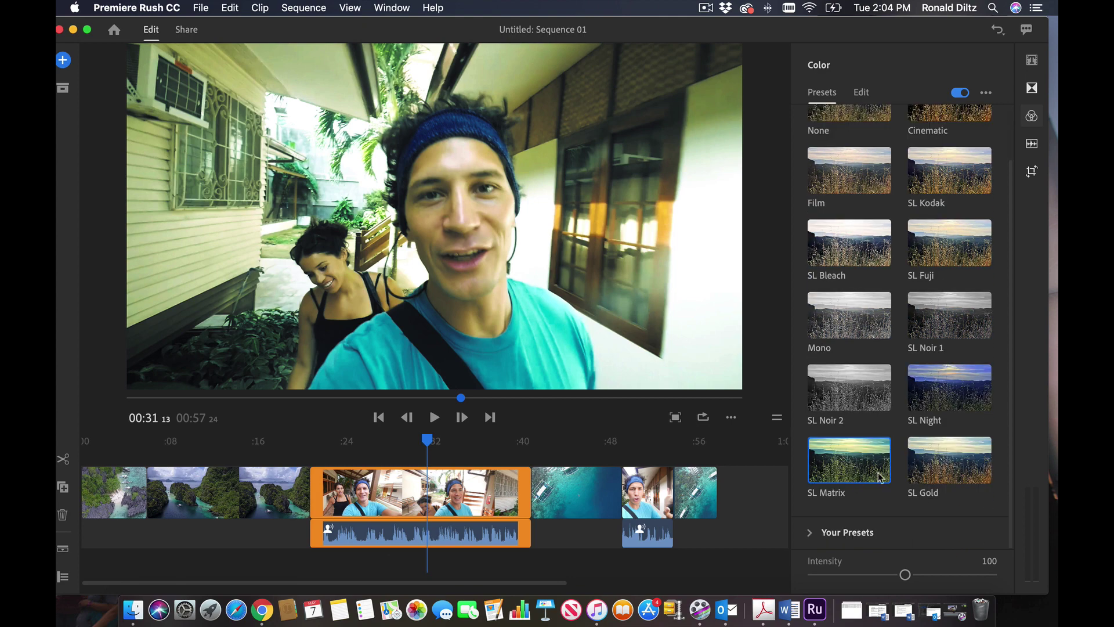
pyautogui.click(948, 459)
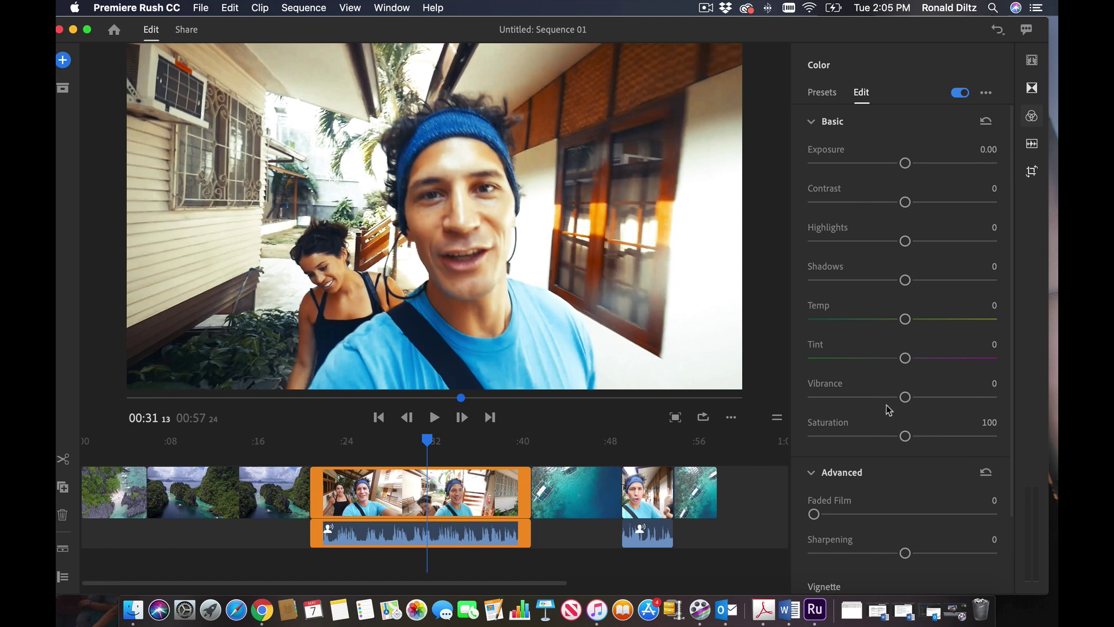
pyautogui.click(1033, 120)
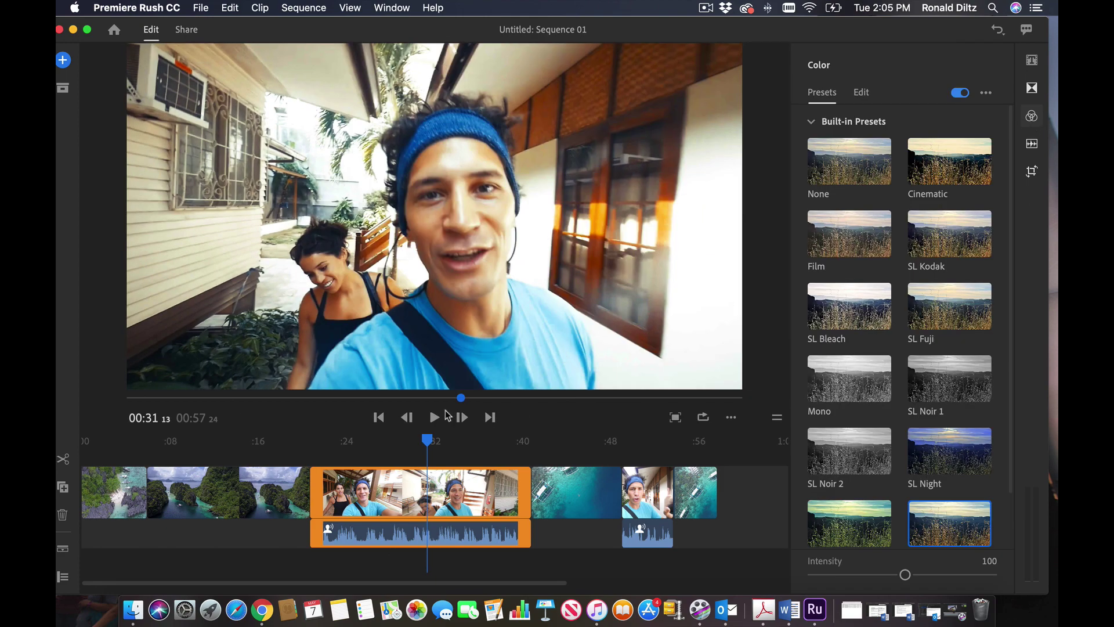
# Apply the SL Gold color preset to the short Walking Selfie segment and raise its intensity to 200.
pyautogui.click(657, 493)
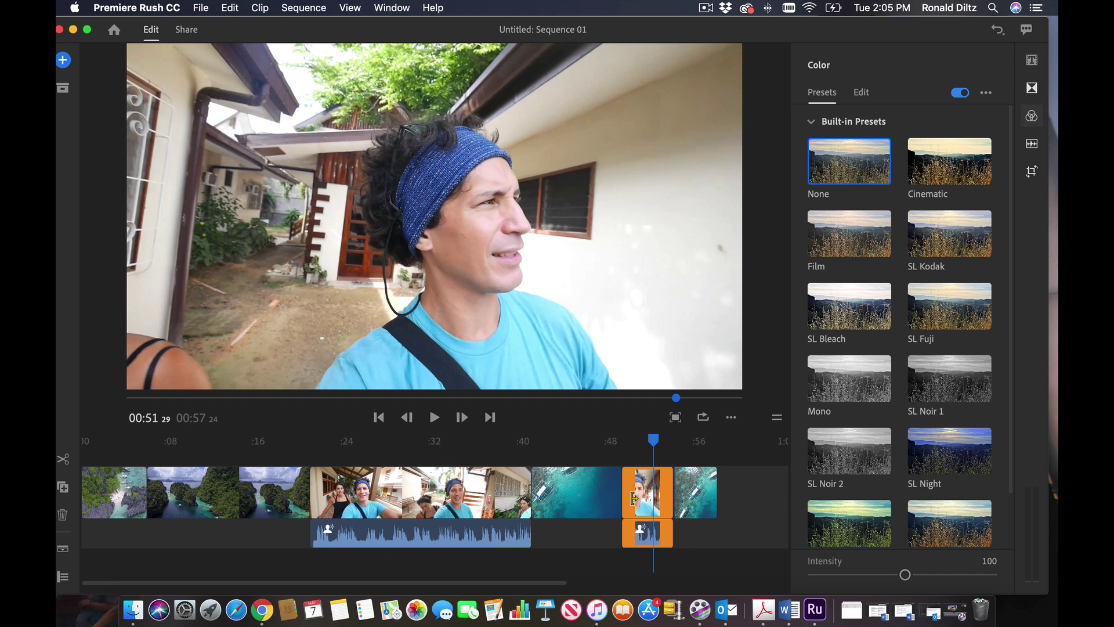
pyautogui.scroll(-3, 926, 350)
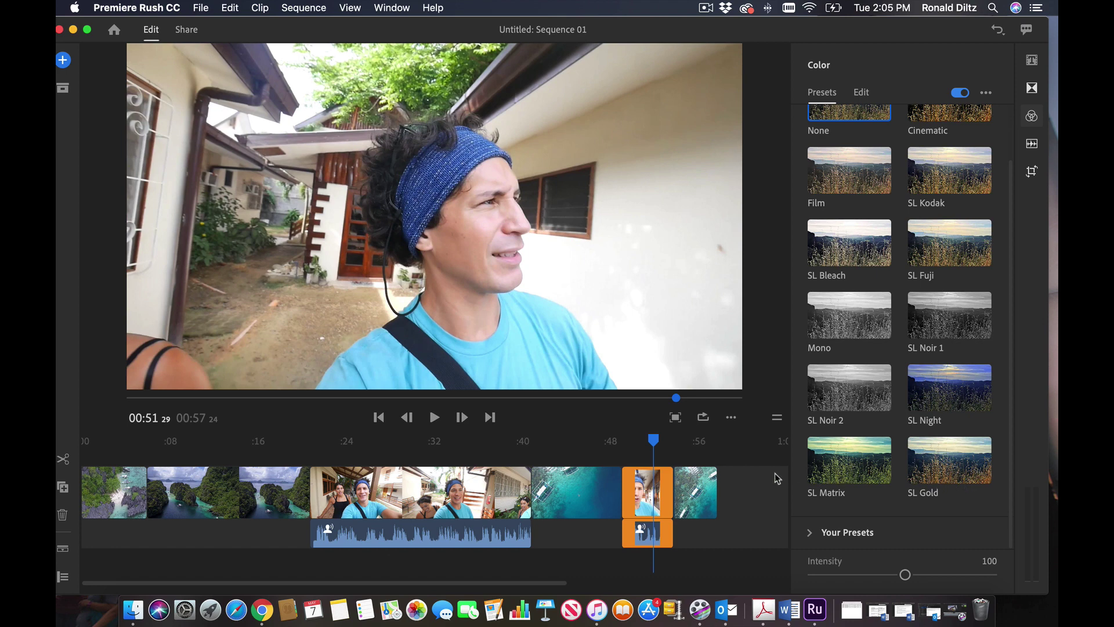
pyautogui.click(947, 467)
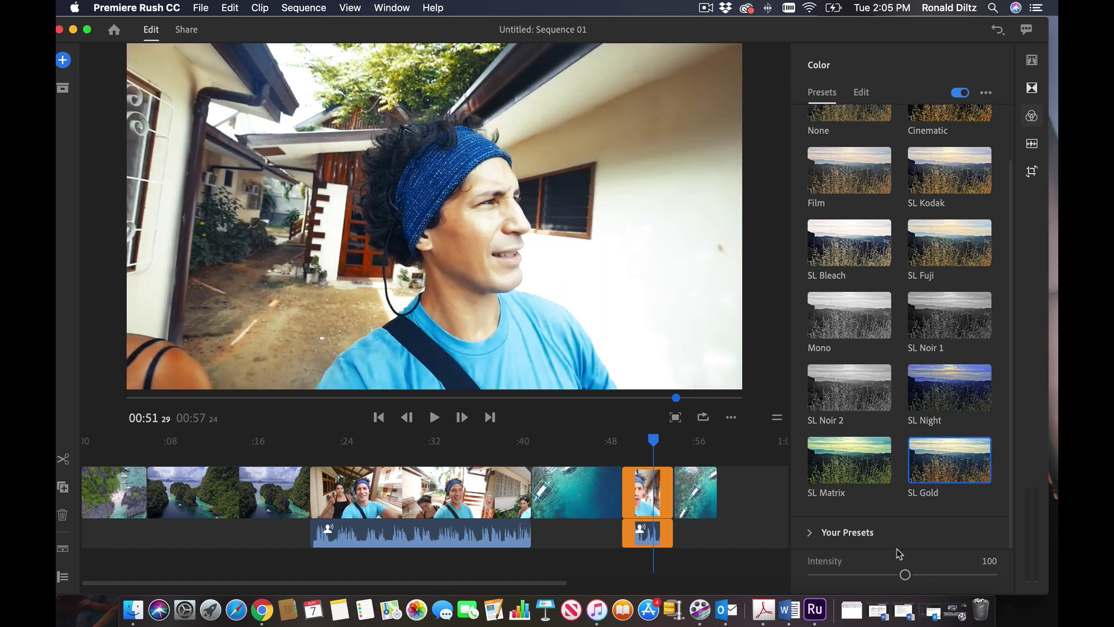
pyautogui.moveTo(905, 575); pyautogui.dragTo(1036, 574)
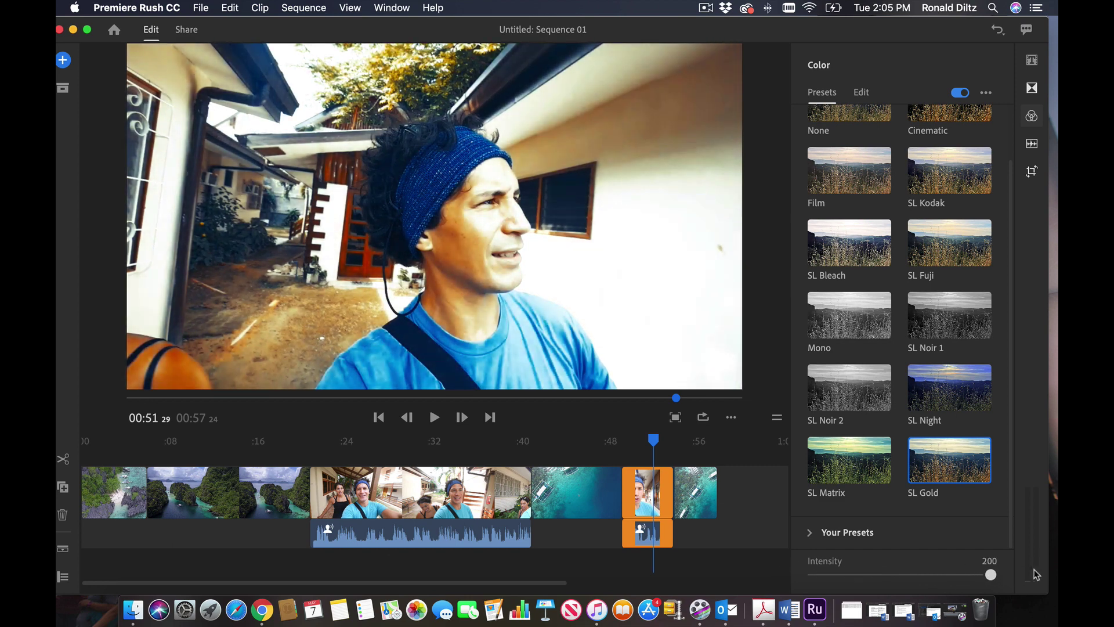
# Try a preset intensity of 200 on the longer Walking Selfie segment, check an earlier frame, and set the intensity to 135.
pyautogui.click(482, 493)
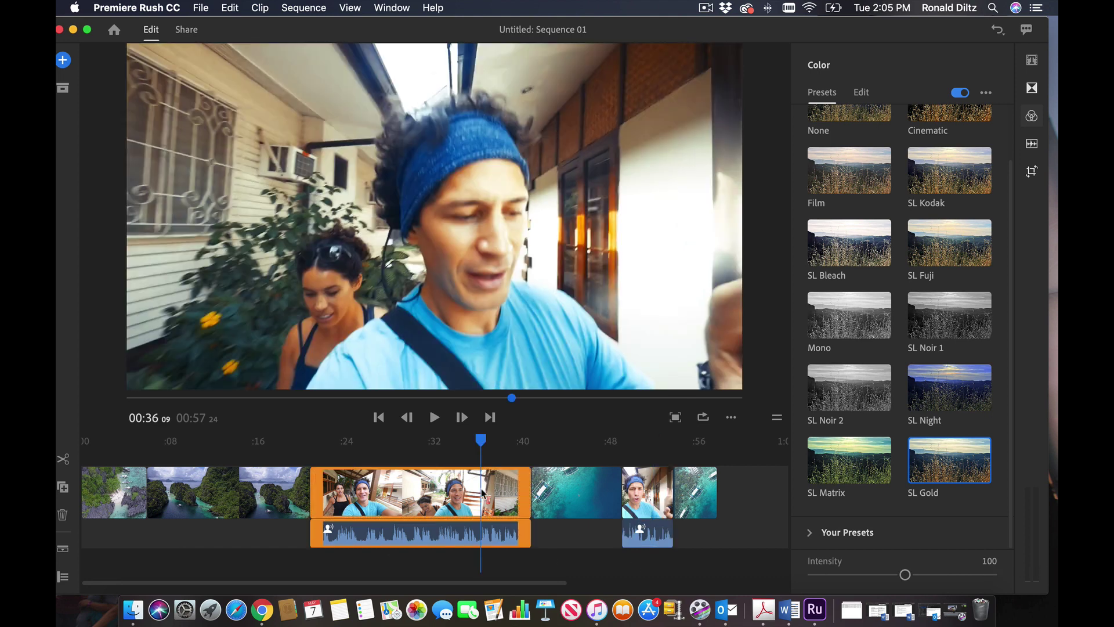
pyautogui.moveTo(890, 569); pyautogui.dragTo(1011, 572)
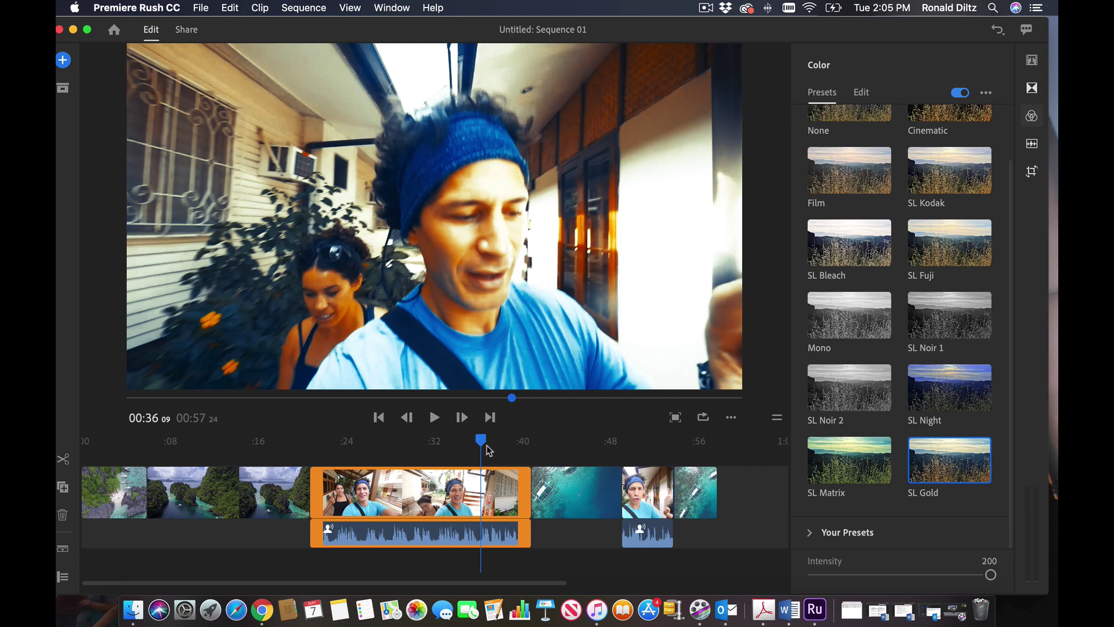
pyautogui.moveTo(481, 439); pyautogui.dragTo(423, 442)
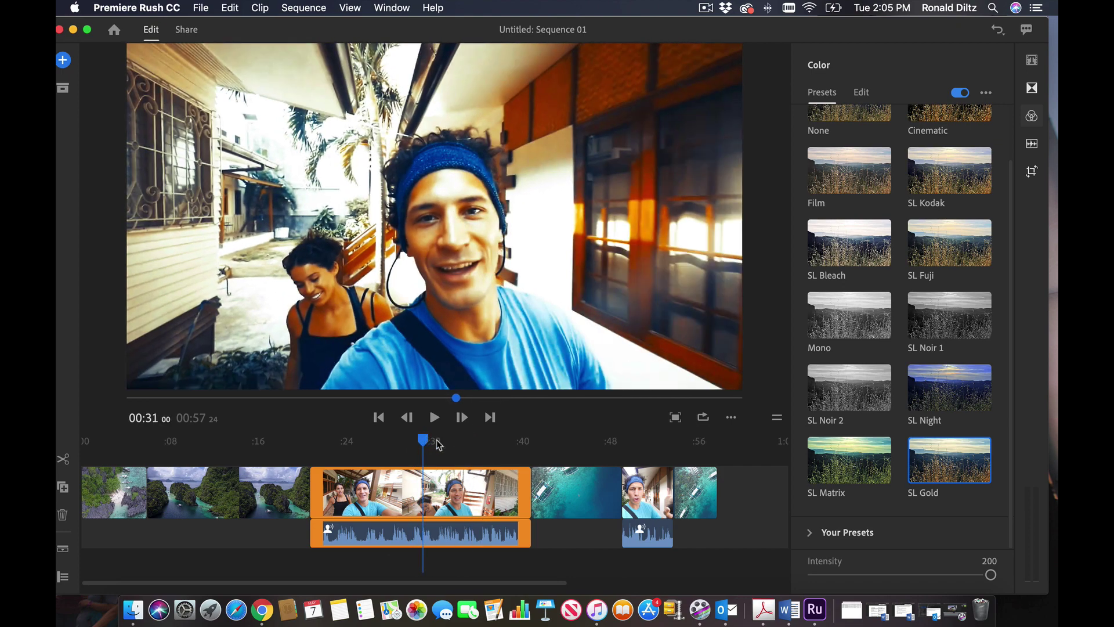
pyautogui.click(943, 575)
pyautogui.moveTo(943, 576); pyautogui.dragTo(933, 578)
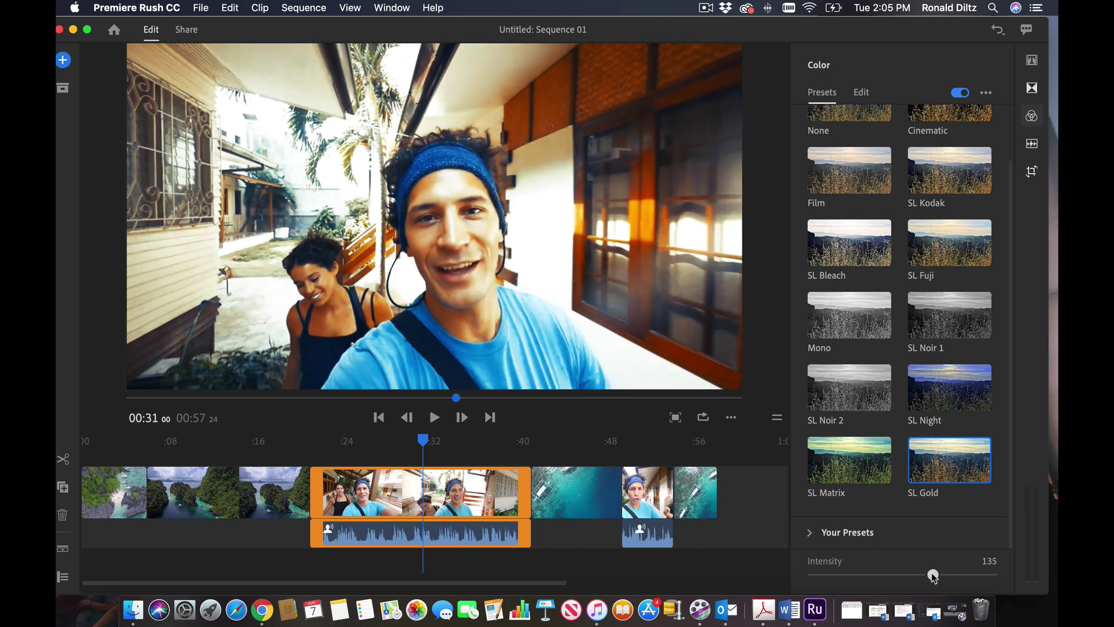
# Set the short Walking Selfie segment's SL Gold preset intensity to 132.
pyautogui.click(651, 493)
pyautogui.moveTo(989, 574); pyautogui.dragTo(929, 575)
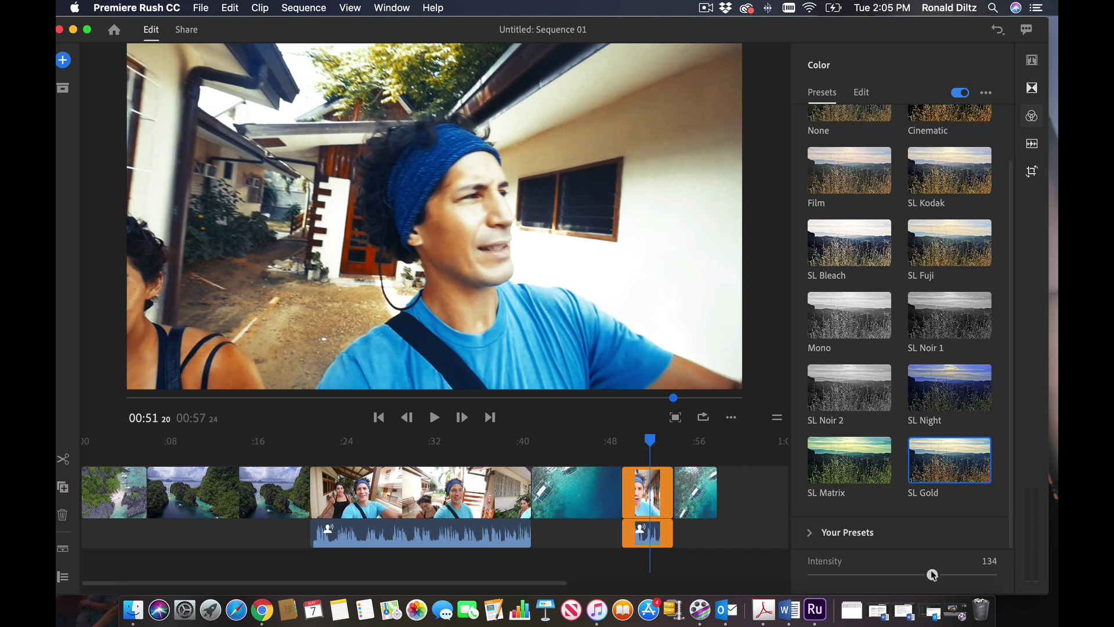
pyautogui.moveTo(932, 576); pyautogui.dragTo(930, 576)
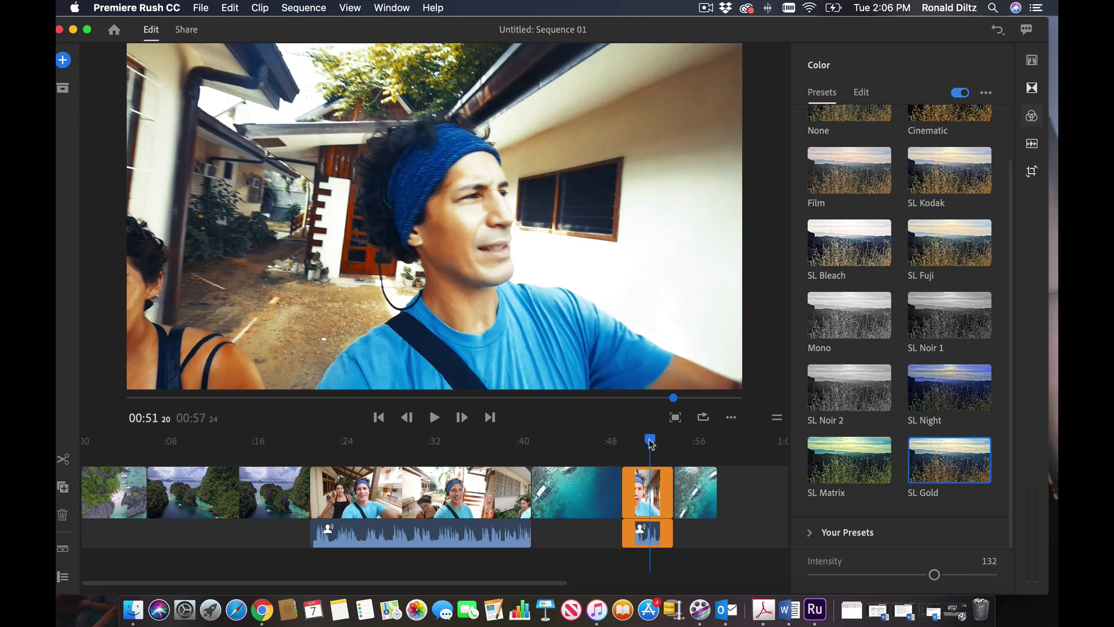
# Return to the start of the timeline and open the title templates.
pyautogui.press('Home')
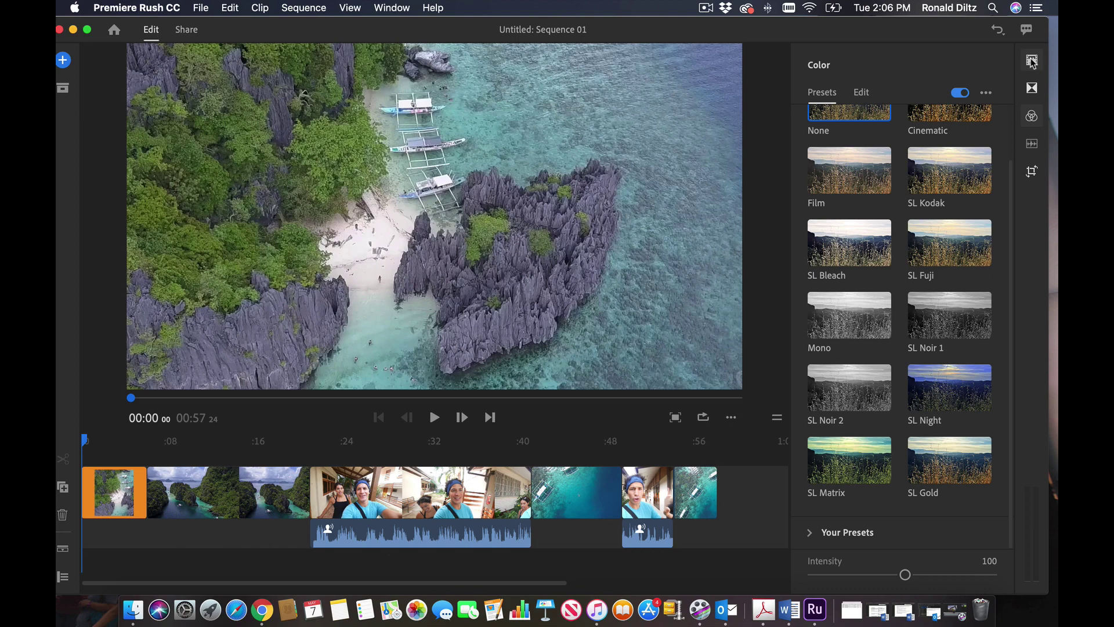
pyautogui.click(1032, 60)
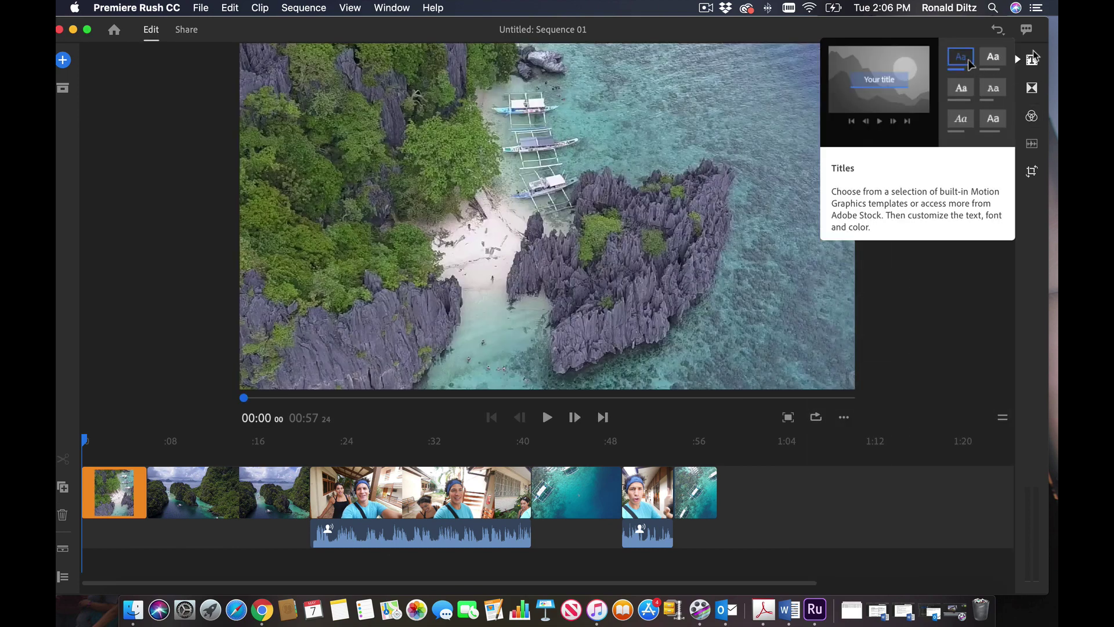
pyautogui.click(1031, 60)
pyautogui.click(1031, 60)
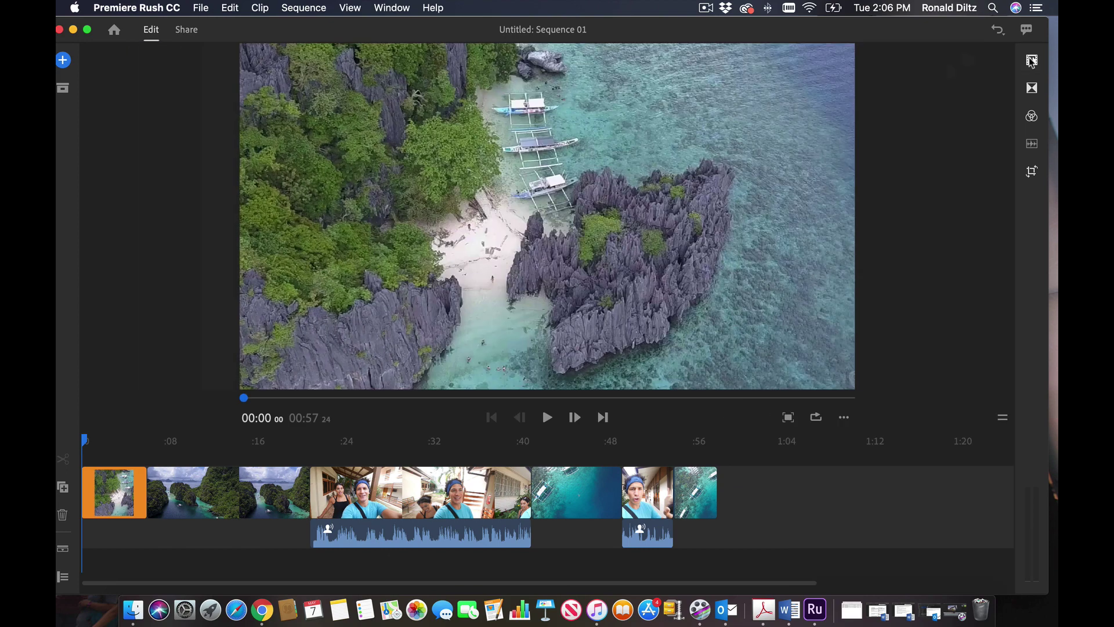
pyautogui.click(1032, 60)
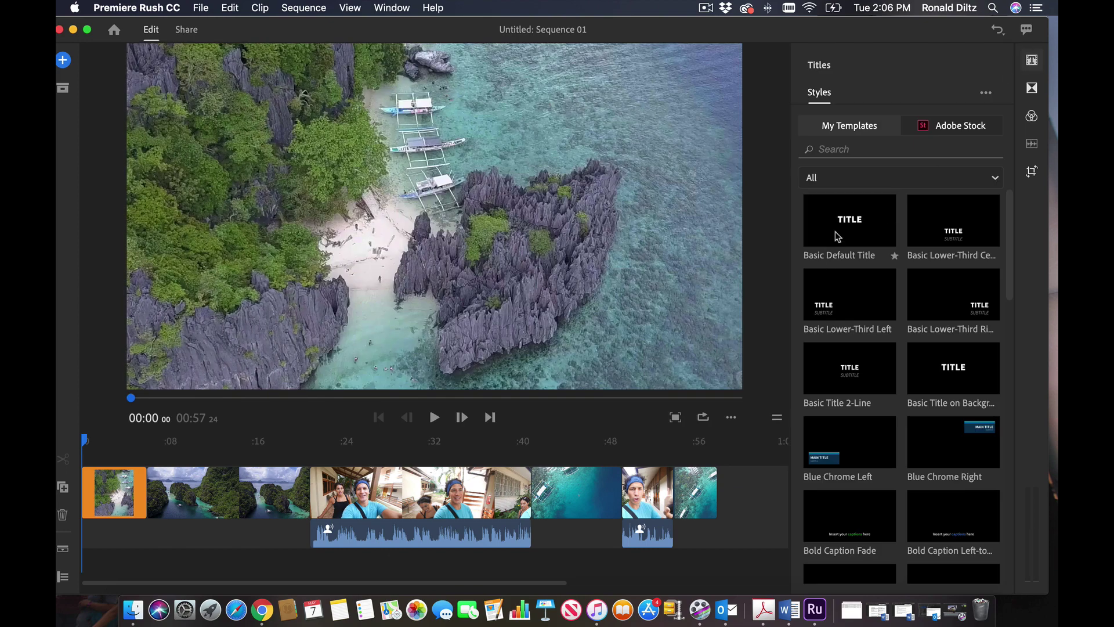
# Browse the title templates, insert Basic Default Title before the first clip on the timeline, and show its first frame.
pyautogui.scroll(-10, 855, 388)
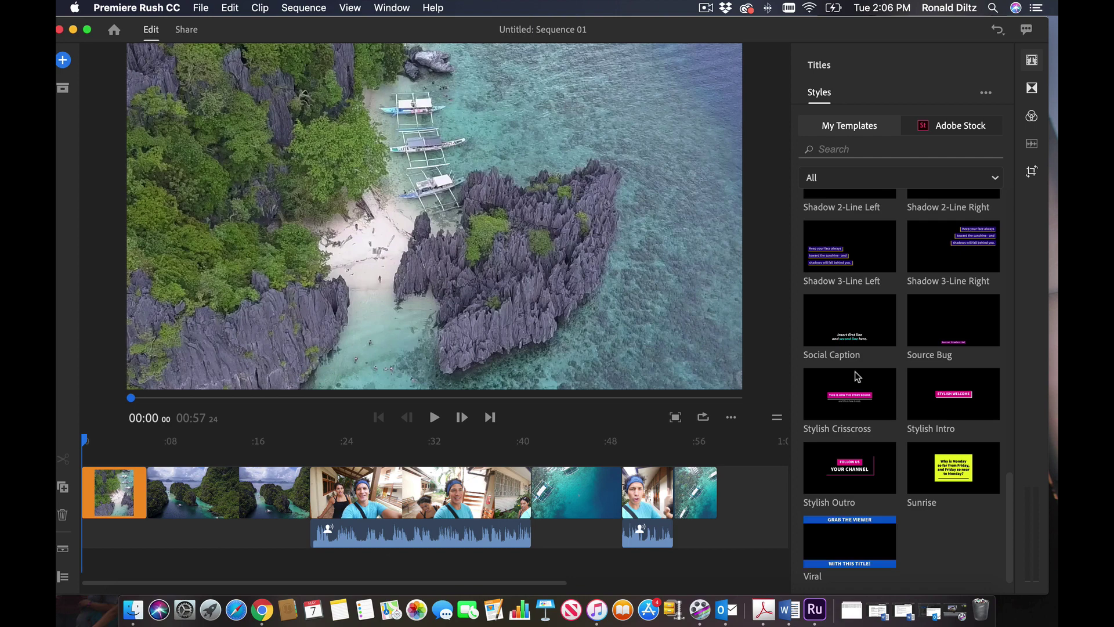
pyautogui.scroll(10, 858, 377)
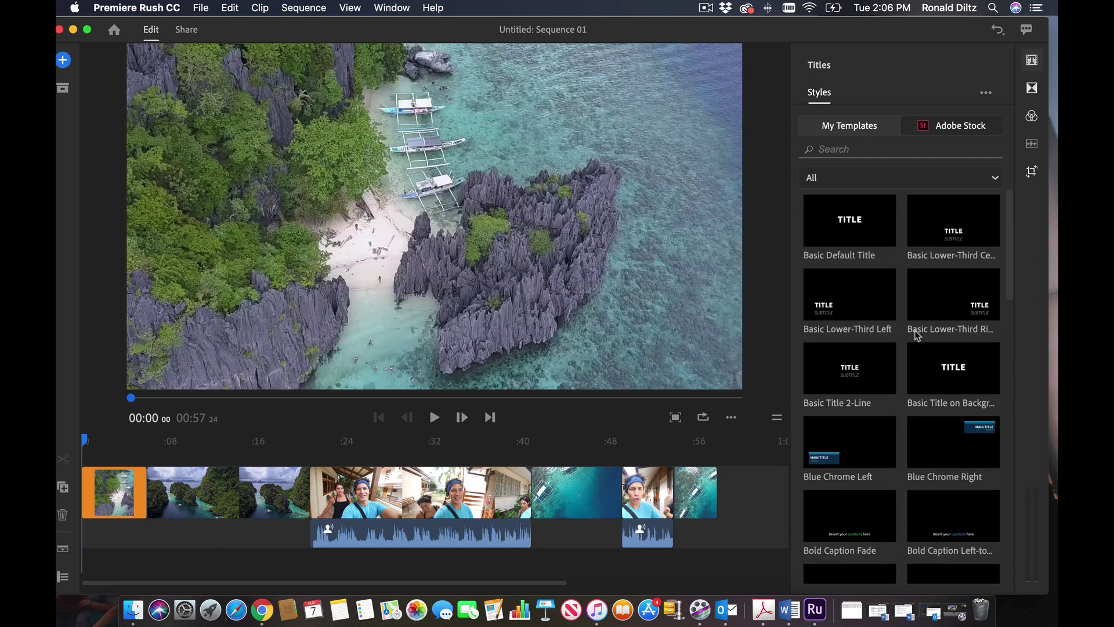
pyautogui.scroll(-3, 923, 333)
pyautogui.scroll(3, 925, 336)
pyautogui.moveTo(853, 219); pyautogui.dragTo(139, 466)
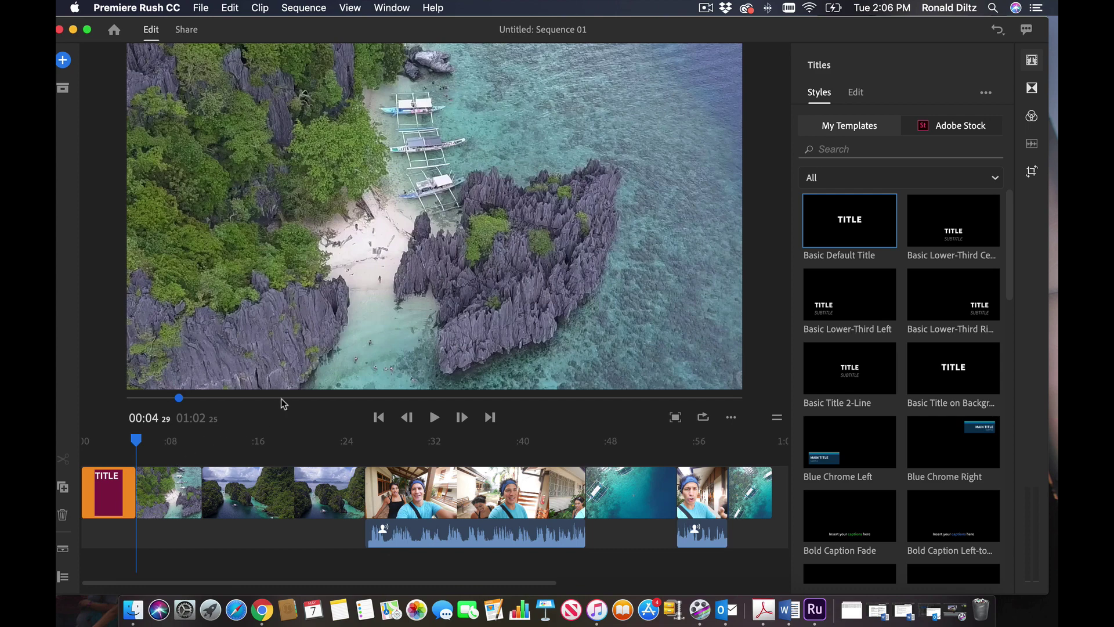
pyautogui.moveTo(135, 442); pyautogui.dragTo(79, 457)
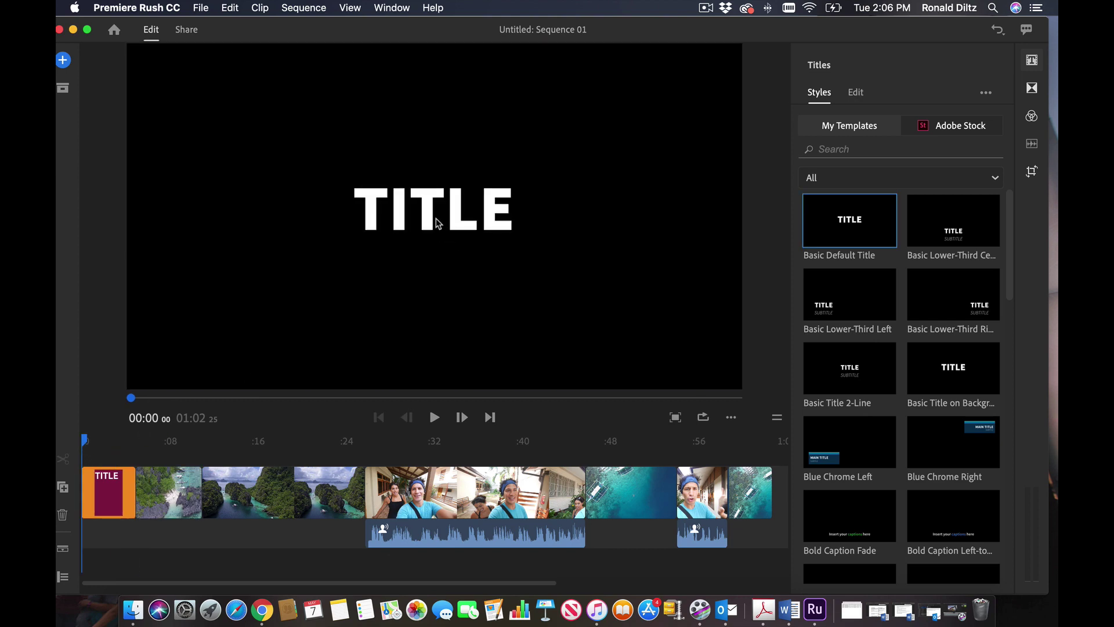
# Open the opening title for editing and replace its text with MY VACATION.
pyautogui.doubleClick(102, 492)
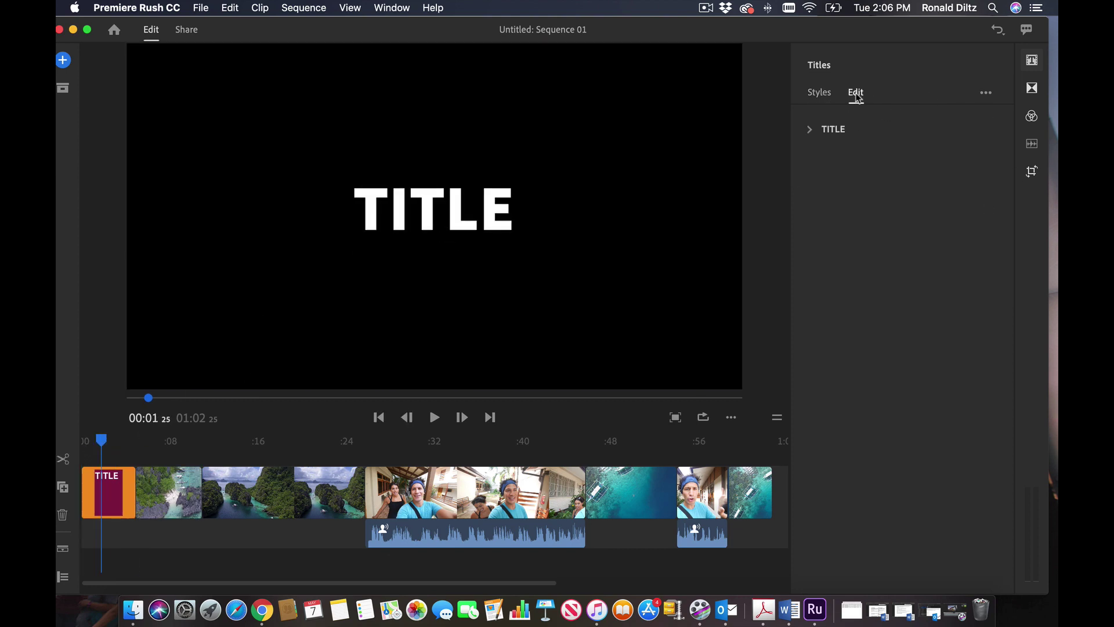
pyautogui.click(809, 129)
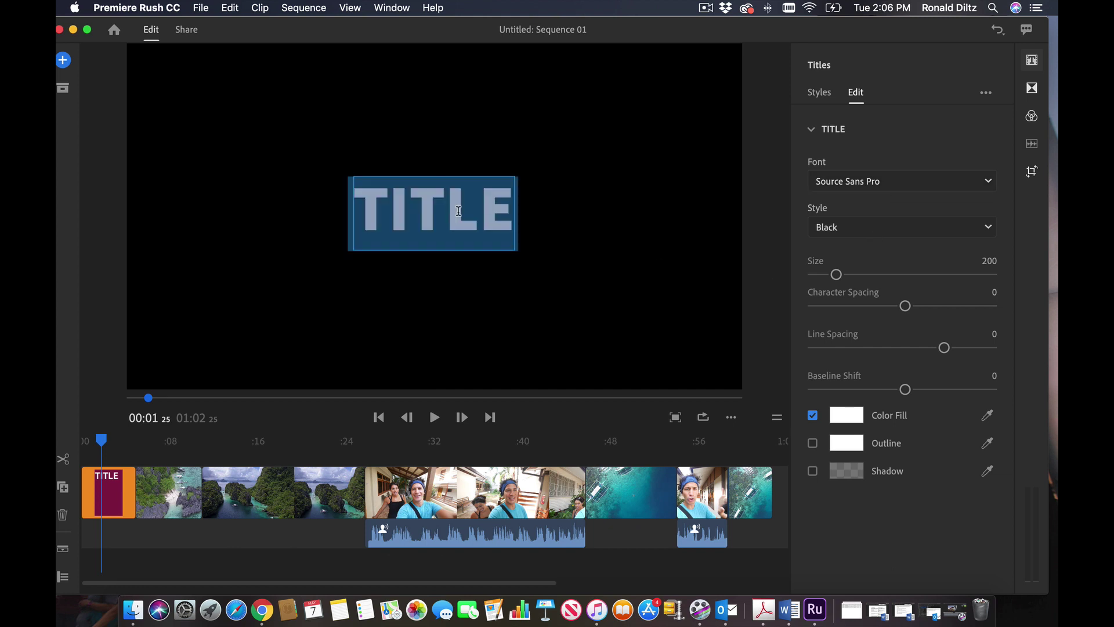
pyautogui.write('MY')
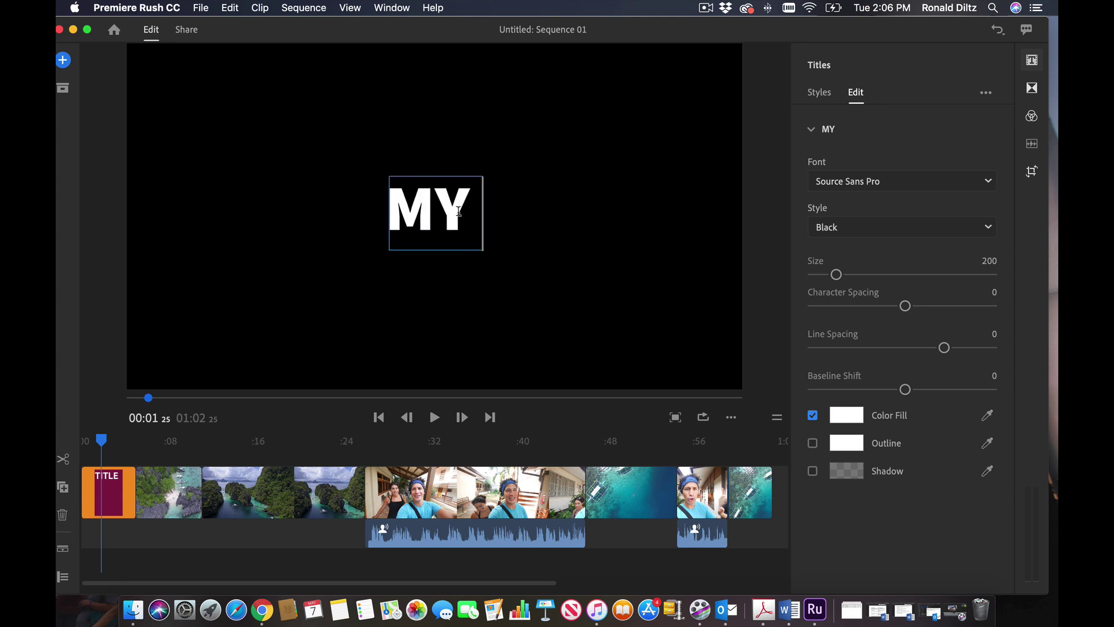
pyautogui.write(' VACATI')
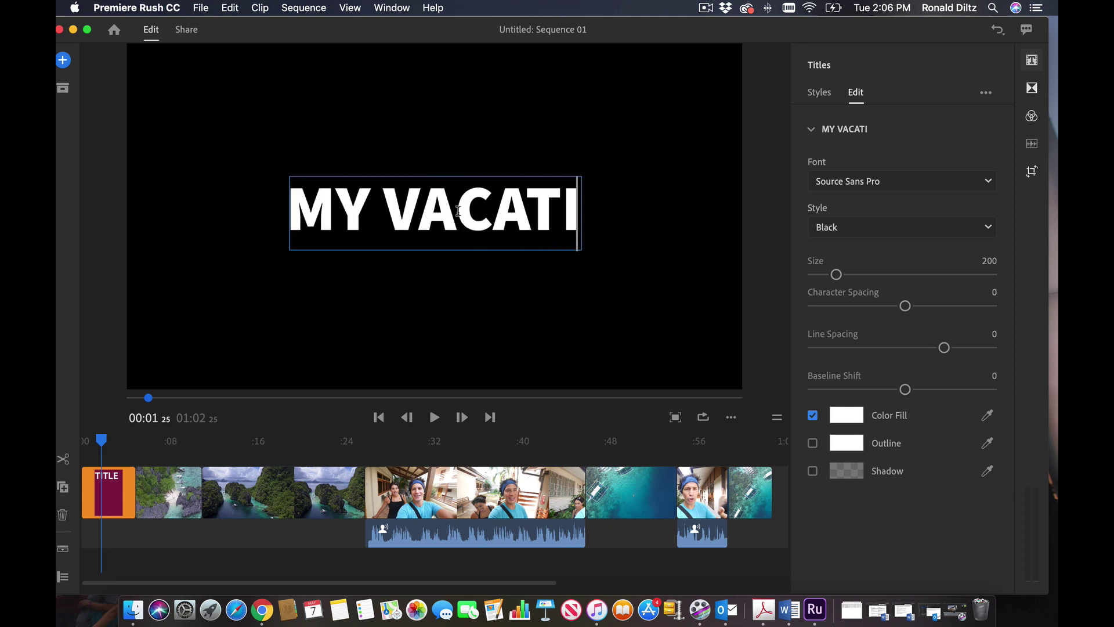
pyautogui.write('OON')
pyautogui.press('BackSpace')
pyautogui.press('BackSpace')
pyautogui.write('N')
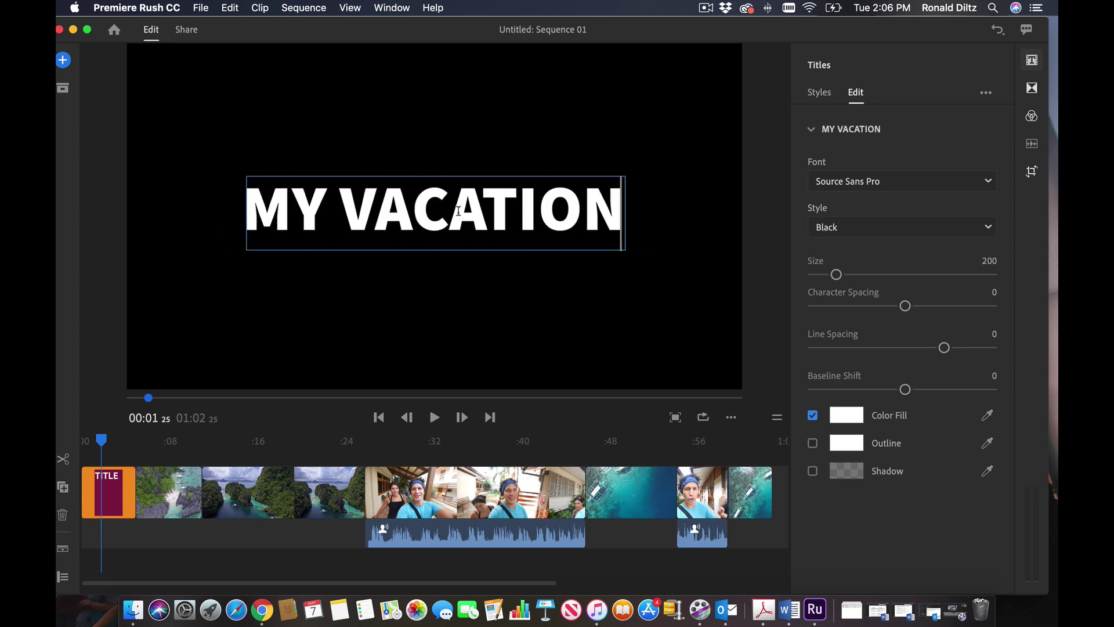
# Format the whole MY VACATION text in SteelTongs Italic at size 404, and try an outline on it.
pyautogui.click(459, 211)
pyautogui.press('super+a')
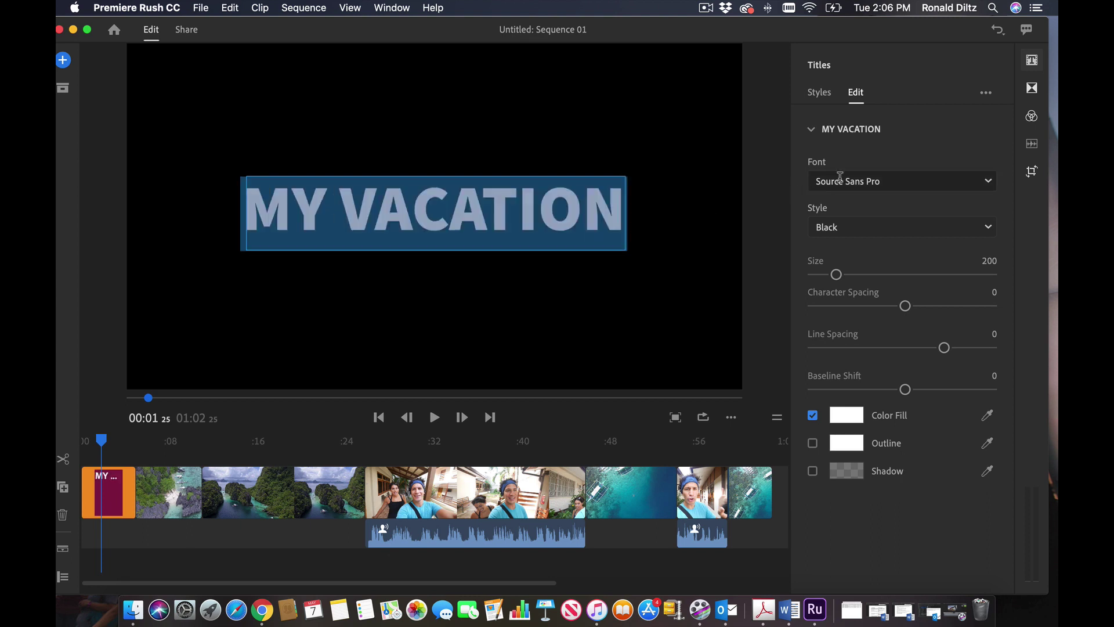
pyautogui.click(877, 182)
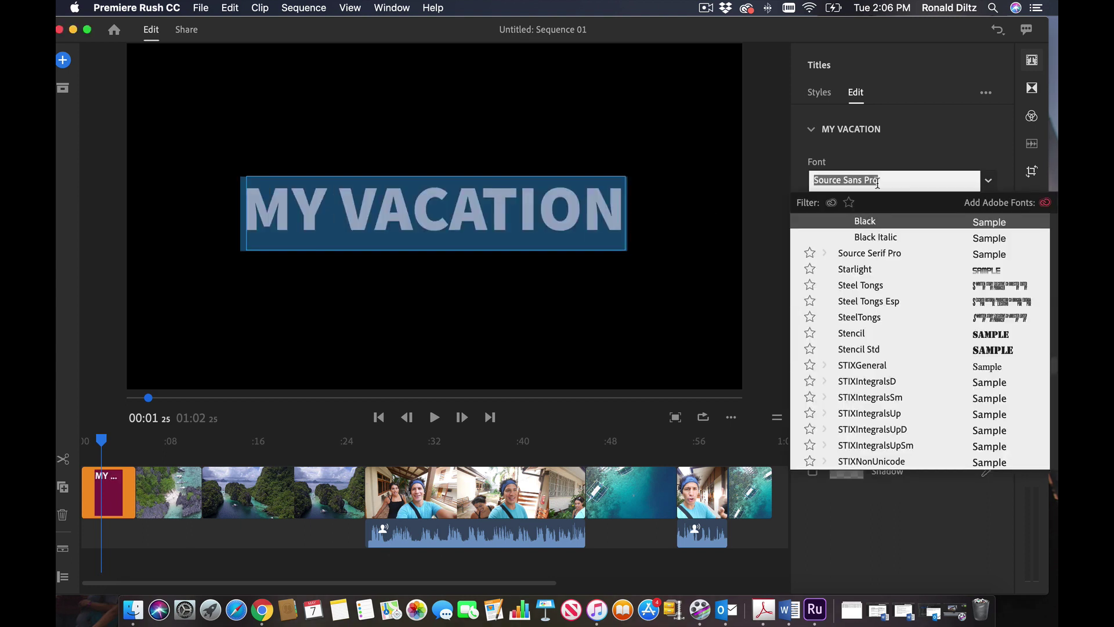
pyautogui.click(862, 316)
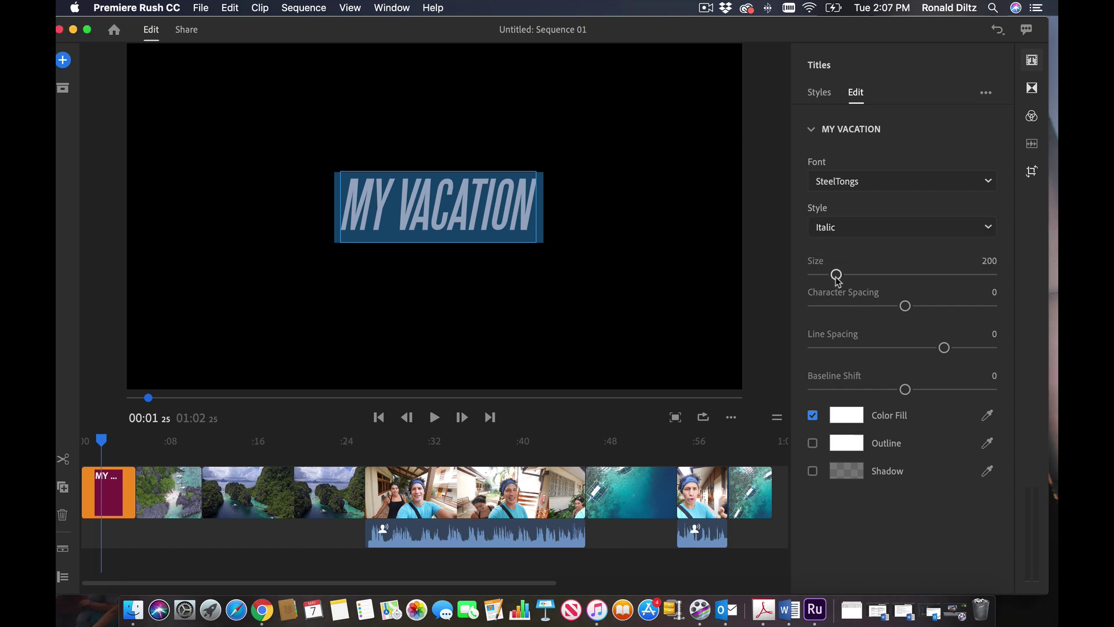
pyautogui.moveTo(837, 276); pyautogui.dragTo(860, 276)
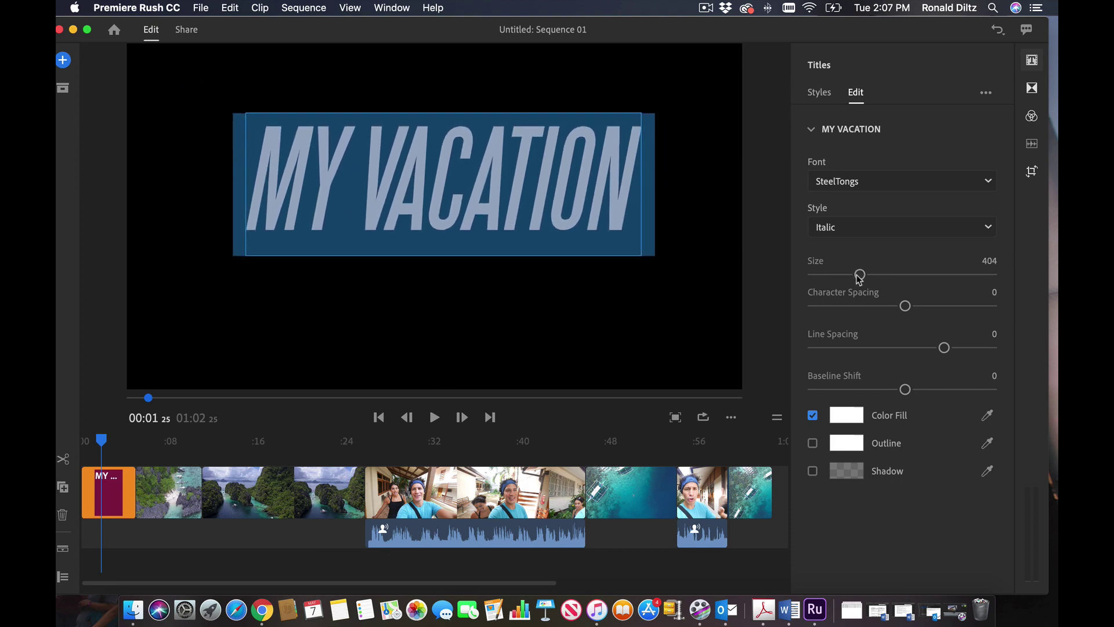
pyautogui.click(812, 443)
pyautogui.click(813, 443)
pyautogui.click(815, 93)
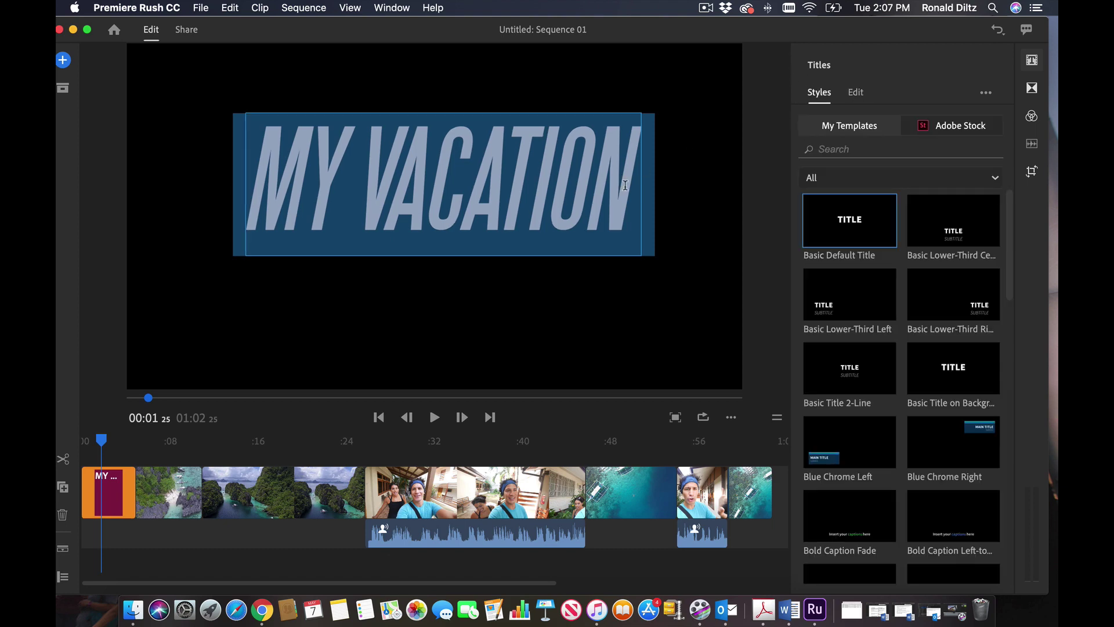
# Play the sequence from the start through the opening title into the first clip.
pyautogui.click(119, 441)
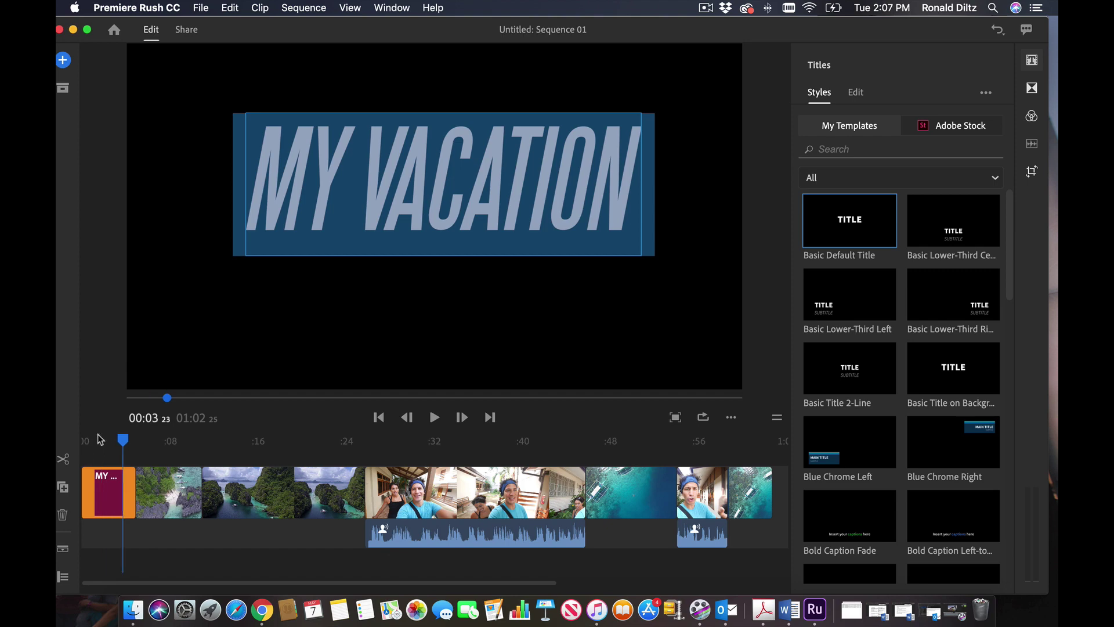
pyautogui.click(83, 442)
pyautogui.press('space')
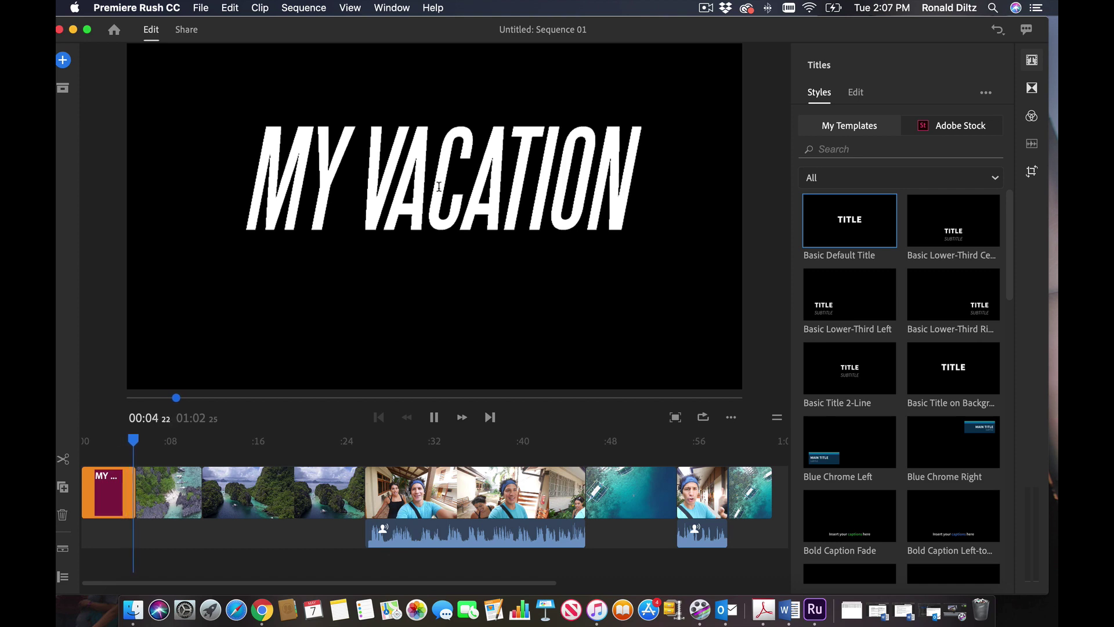
pyautogui.press('space')
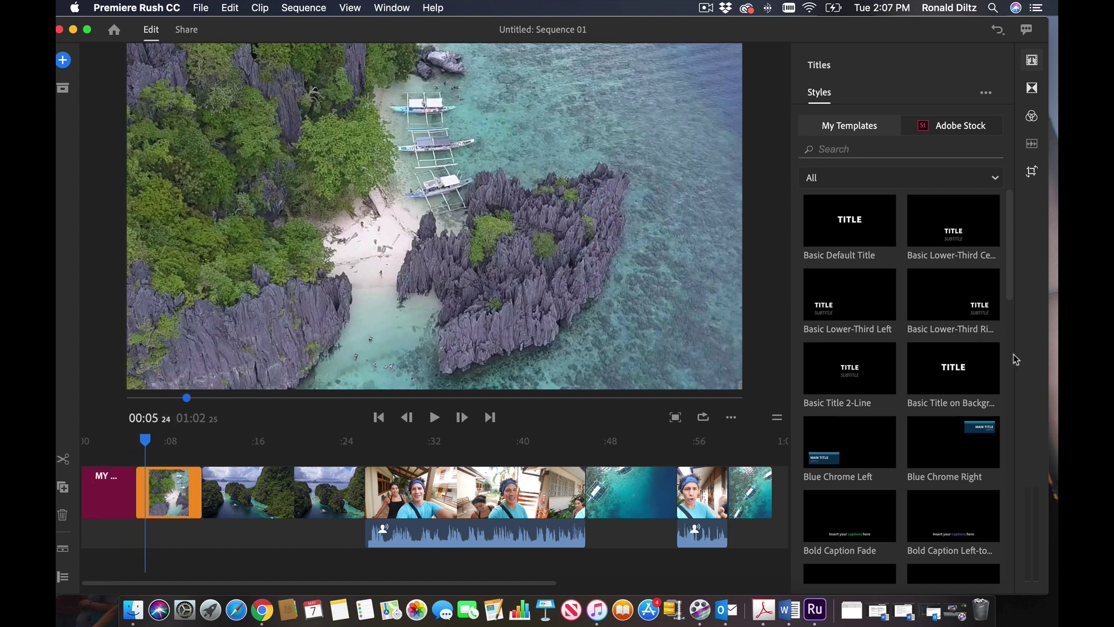
# Find the Basic Title on Background template, insert it between the first two video clips, and show the inserted title in the preview.
pyautogui.moveTo(1008, 229); pyautogui.dragTo(989, 256)
pyautogui.scroll(1, 981, 285)
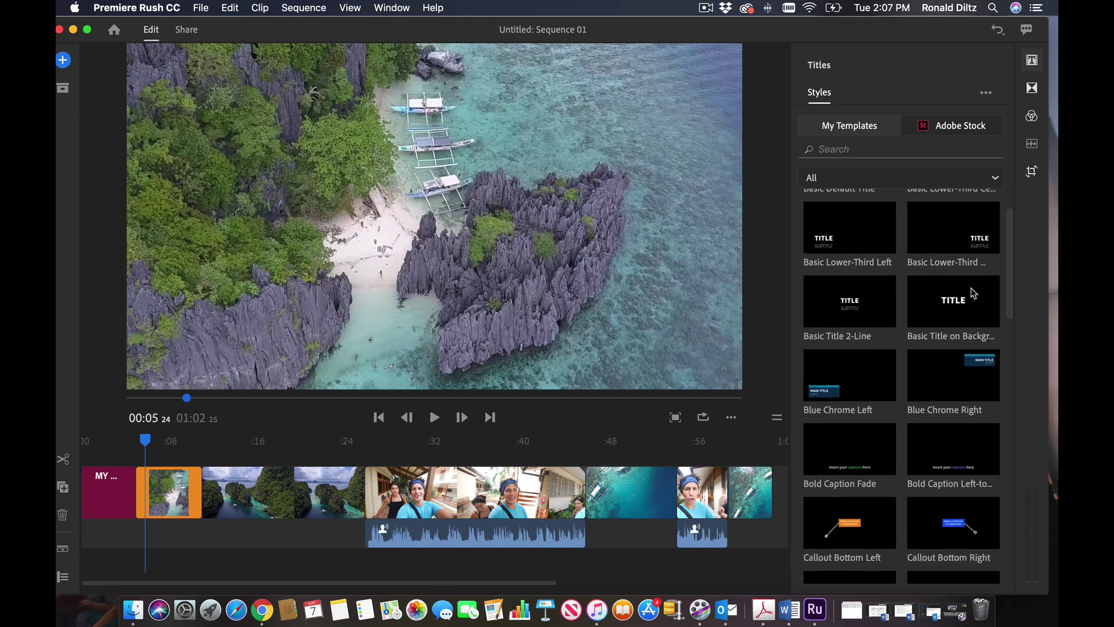
pyautogui.scroll(3, 963, 317)
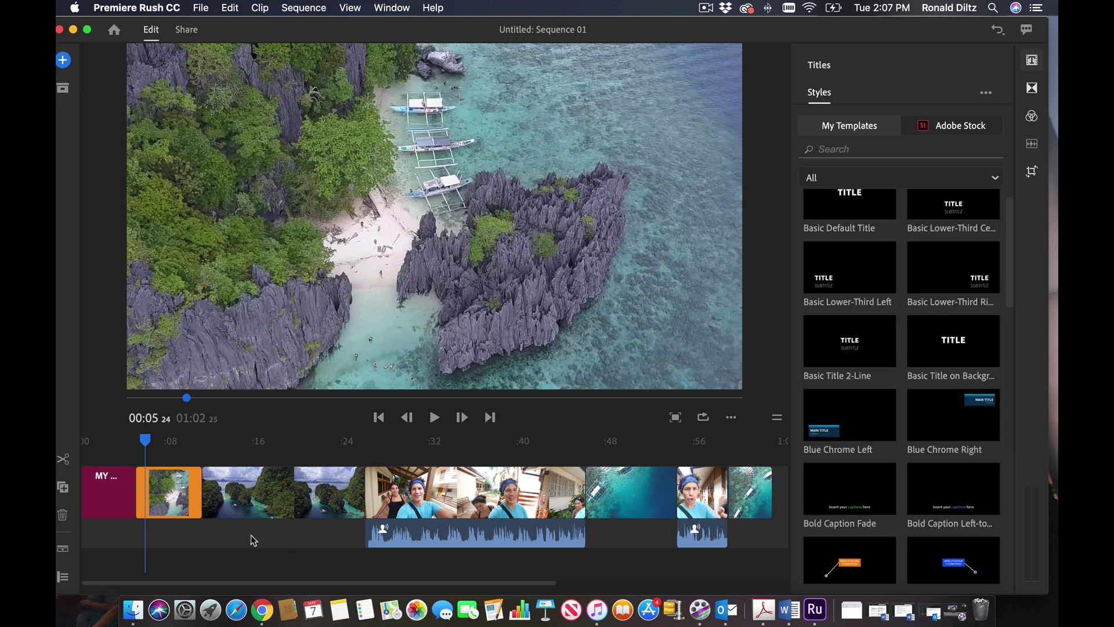
pyautogui.moveTo(953, 336); pyautogui.dragTo(228, 489)
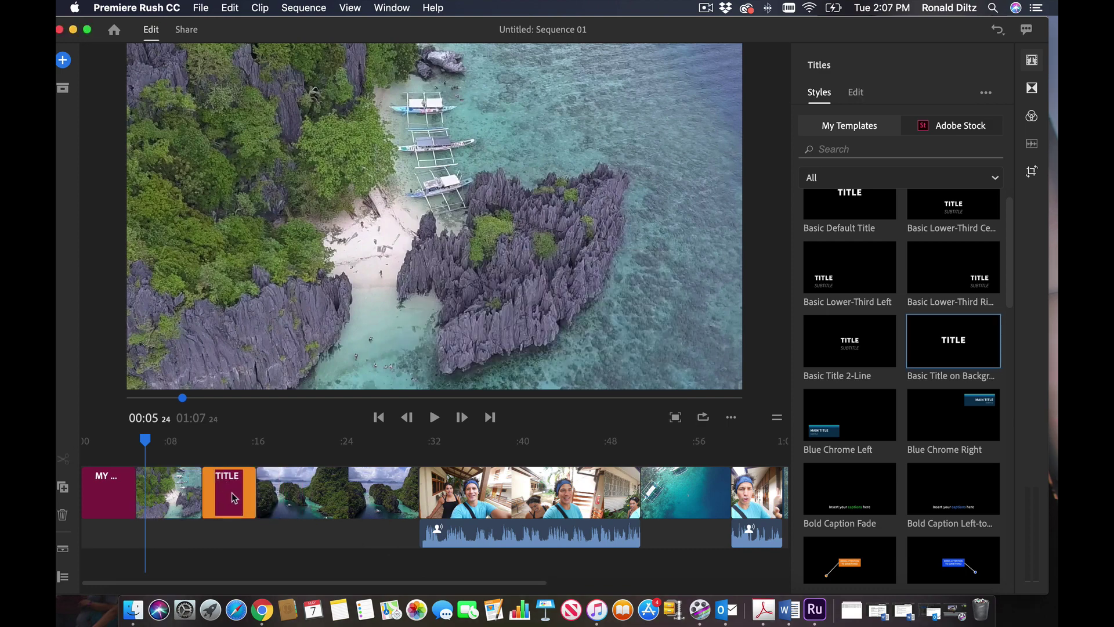
pyautogui.click(233, 438)
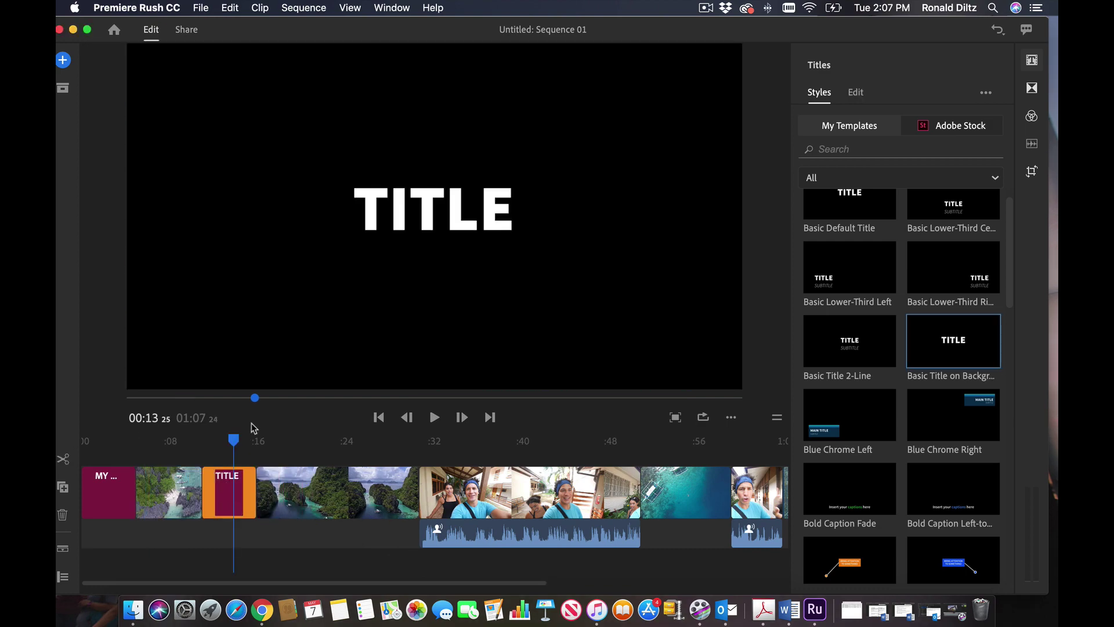
# Move the inserted title onto the track above, overlaying the later part of the island clip from about 20 seconds.
pyautogui.moveTo(234, 443)
pyautogui.mouseDown()
pyautogui.moveTo(261, 440)
pyautogui.moveTo(238, 441)
pyautogui.mouseUp()
pyautogui.moveTo(237, 485); pyautogui.dragTo(226, 452)
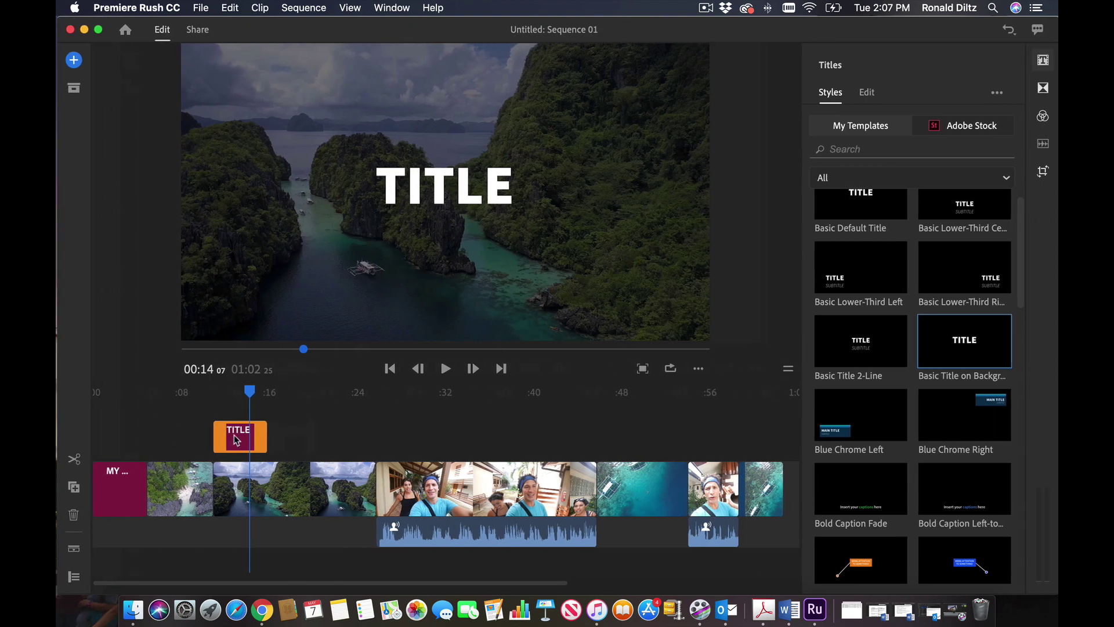
pyautogui.moveTo(256, 434); pyautogui.dragTo(345, 435)
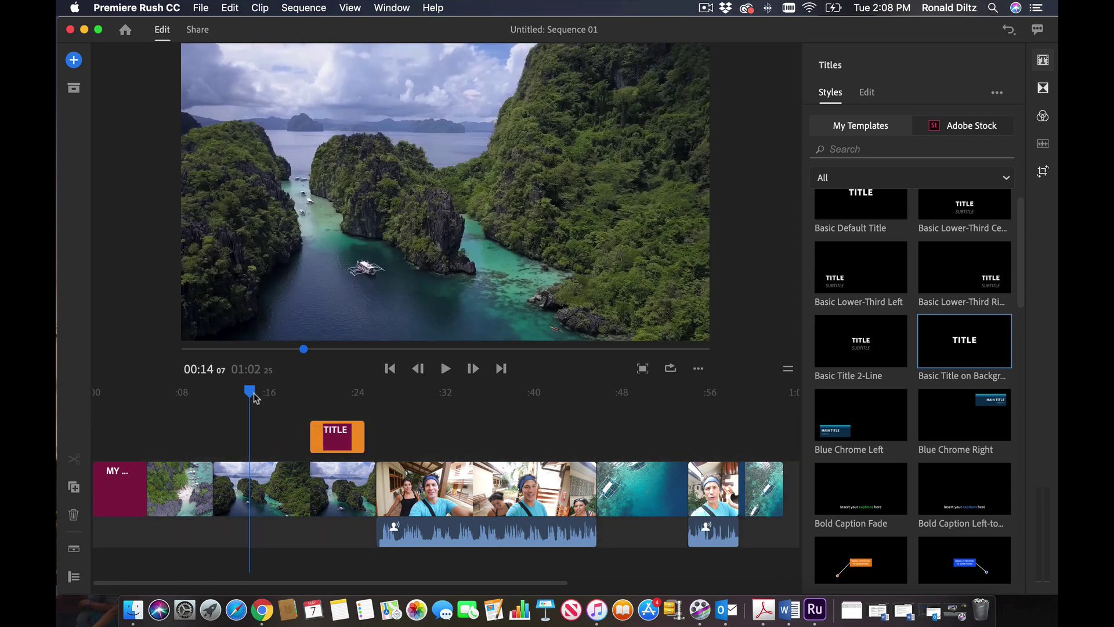
# Show the overlaid title in the preview and replace its text with VACATION TIME.
pyautogui.click(288, 393)
pyautogui.moveTo(301, 398); pyautogui.dragTo(327, 398)
pyautogui.click(416, 206)
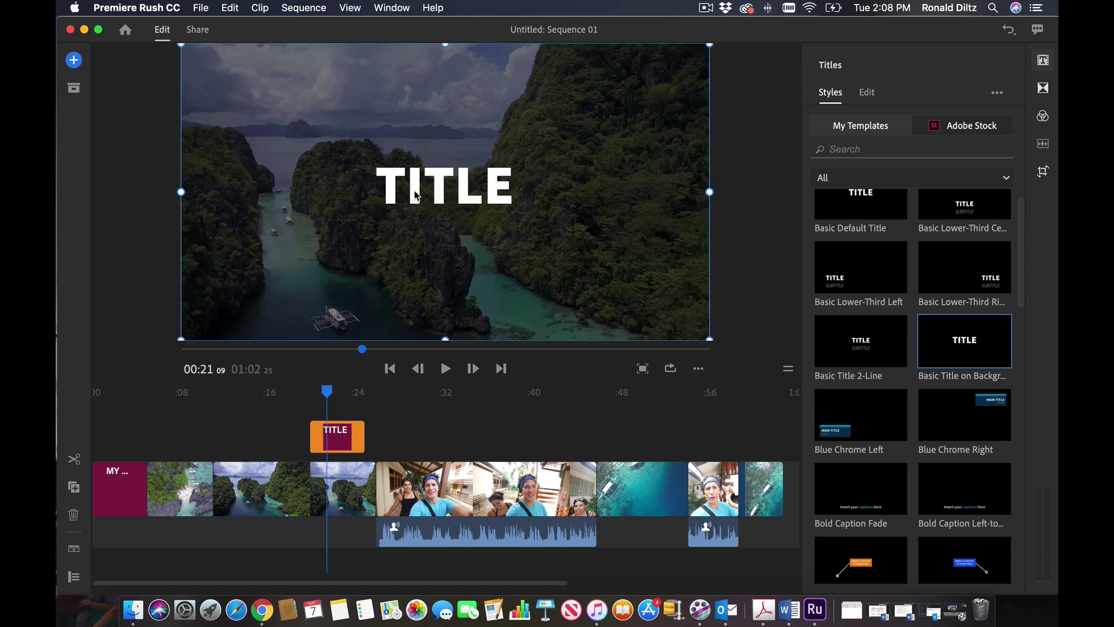
pyautogui.doubleClick(414, 189)
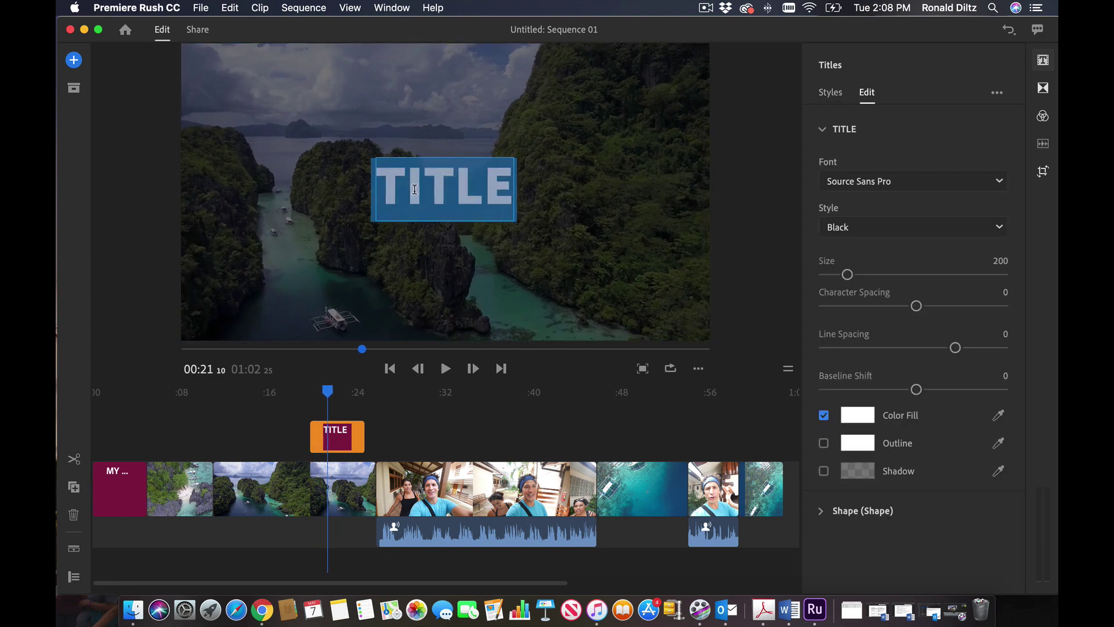
pyautogui.write('VACATI')
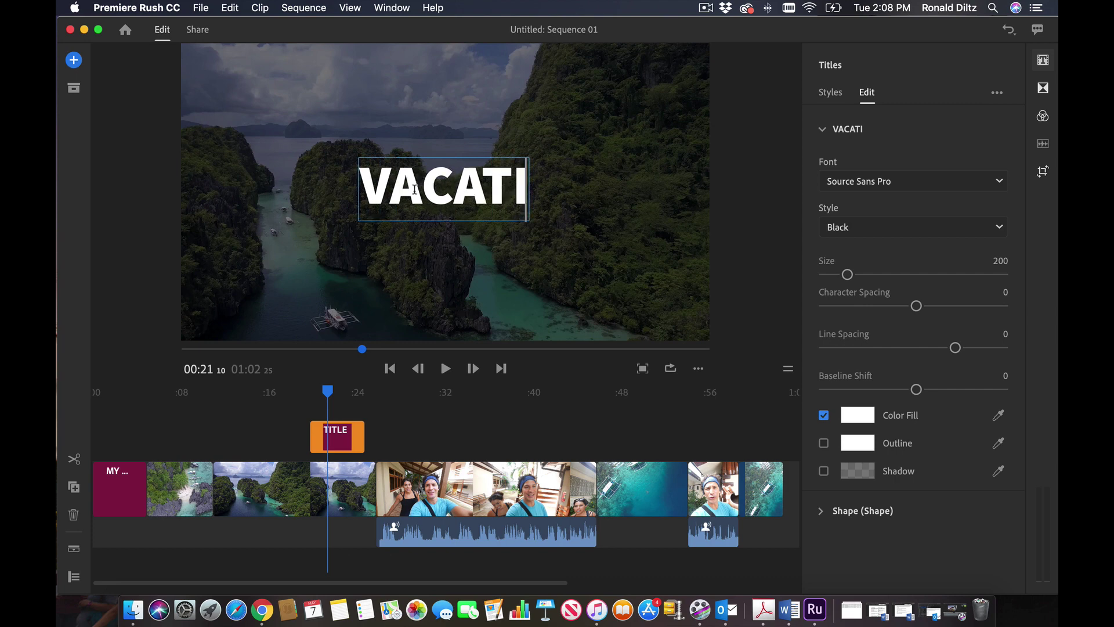
pyautogui.write('ON TIME')
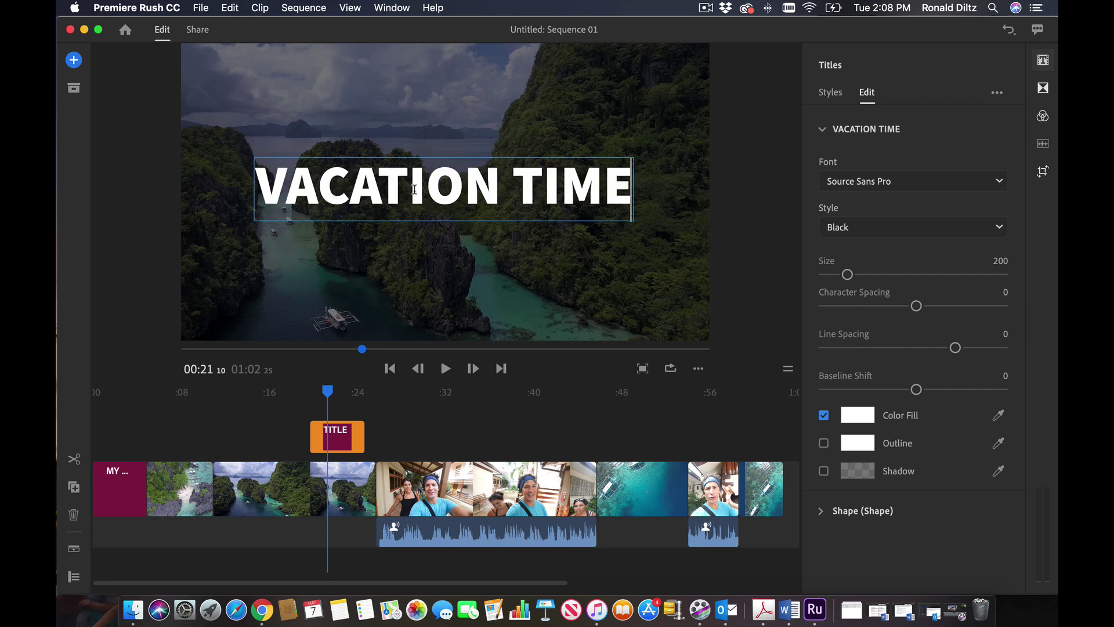
pyautogui.click(372, 280)
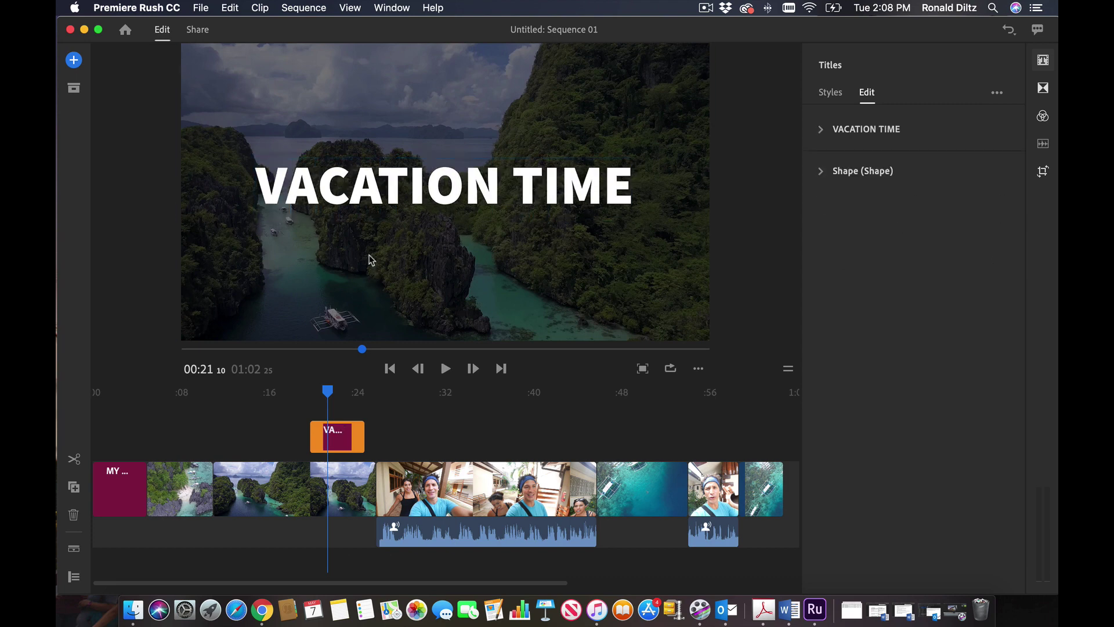
# Play the sequence from about 14 seconds through the VACATION TIME overlay, and select that title to compare it with the title templates.
pyautogui.moveTo(322, 393); pyautogui.dragTo(251, 398)
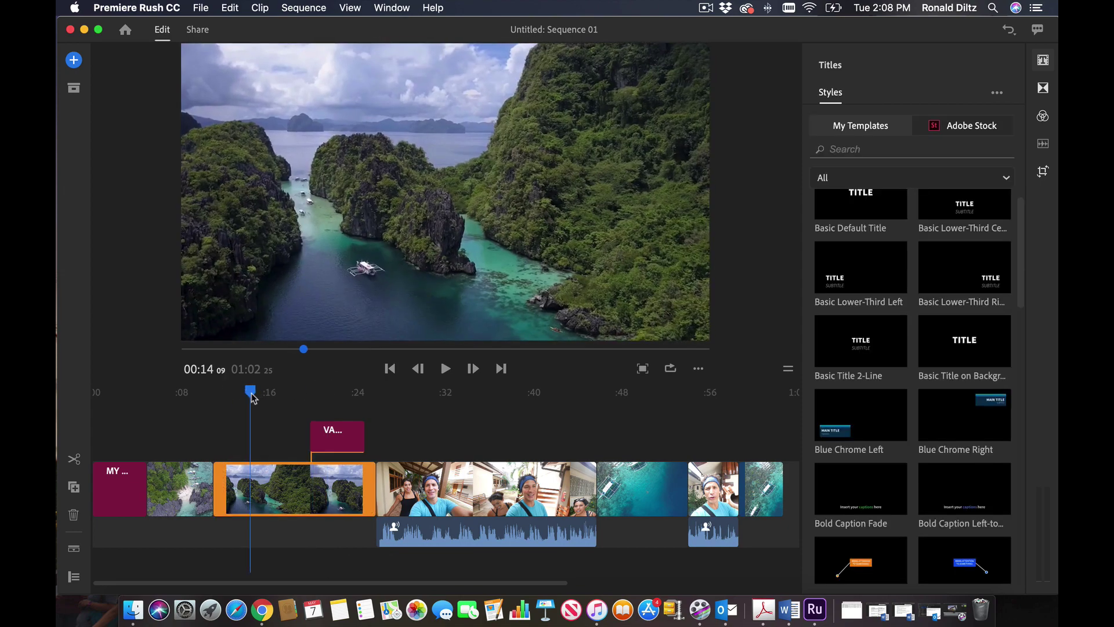
pyautogui.click(445, 369)
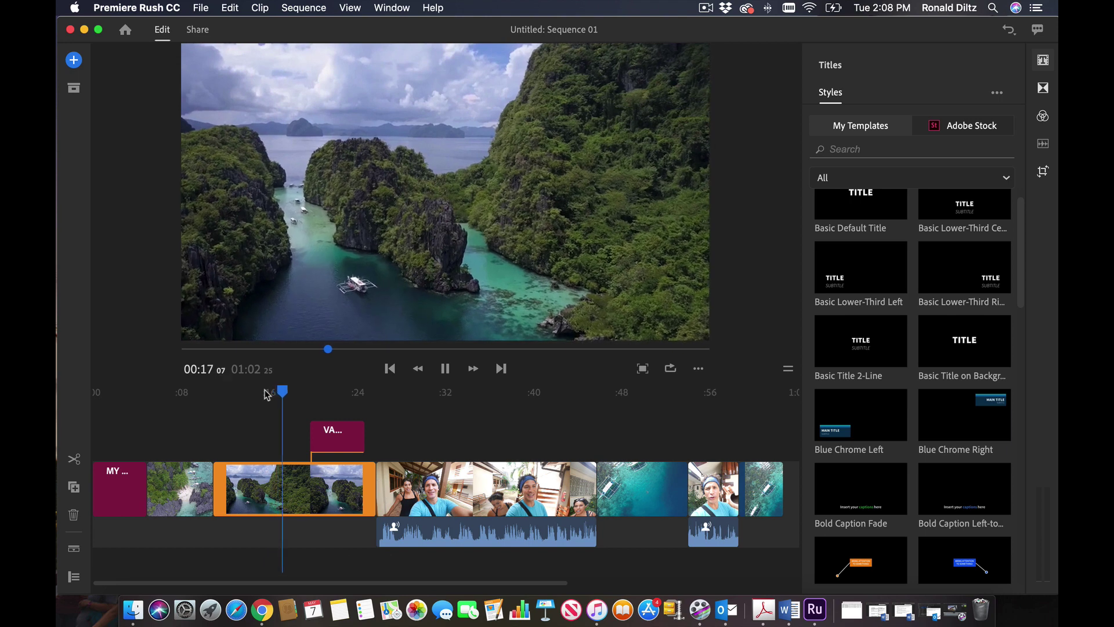
pyautogui.press('XF86AudioRaiseVolume')
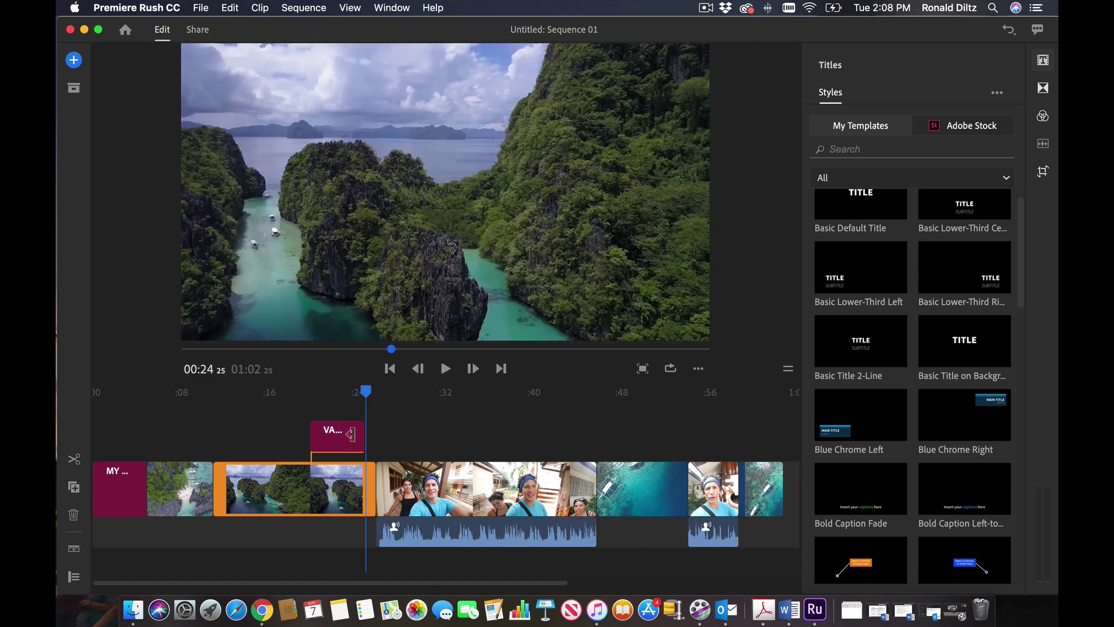
pyautogui.click(335, 439)
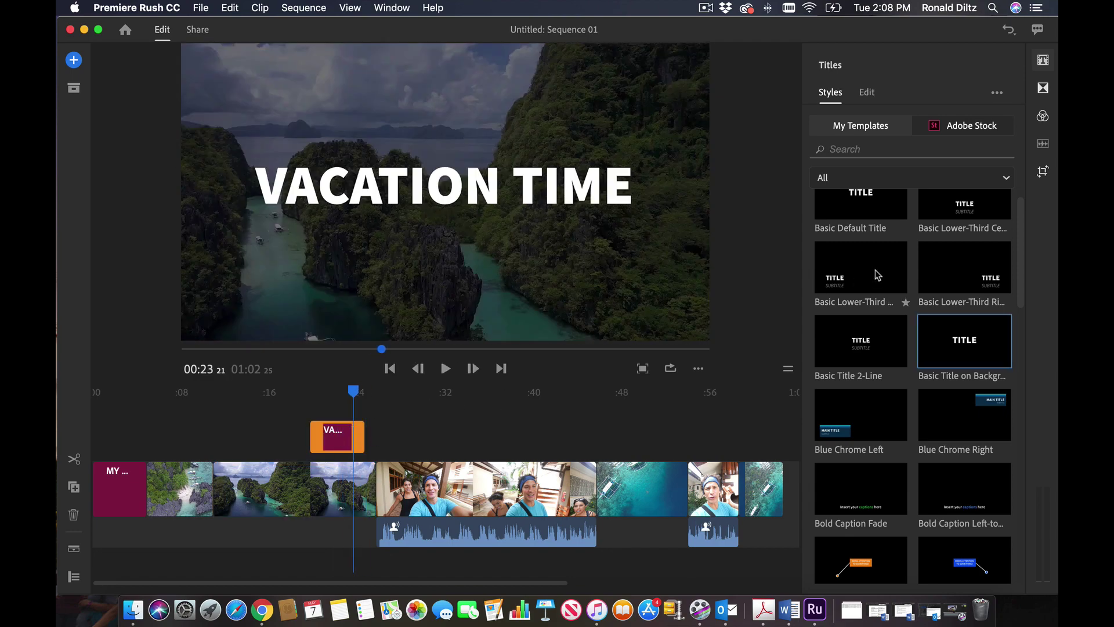
pyautogui.scroll(2, 875, 275)
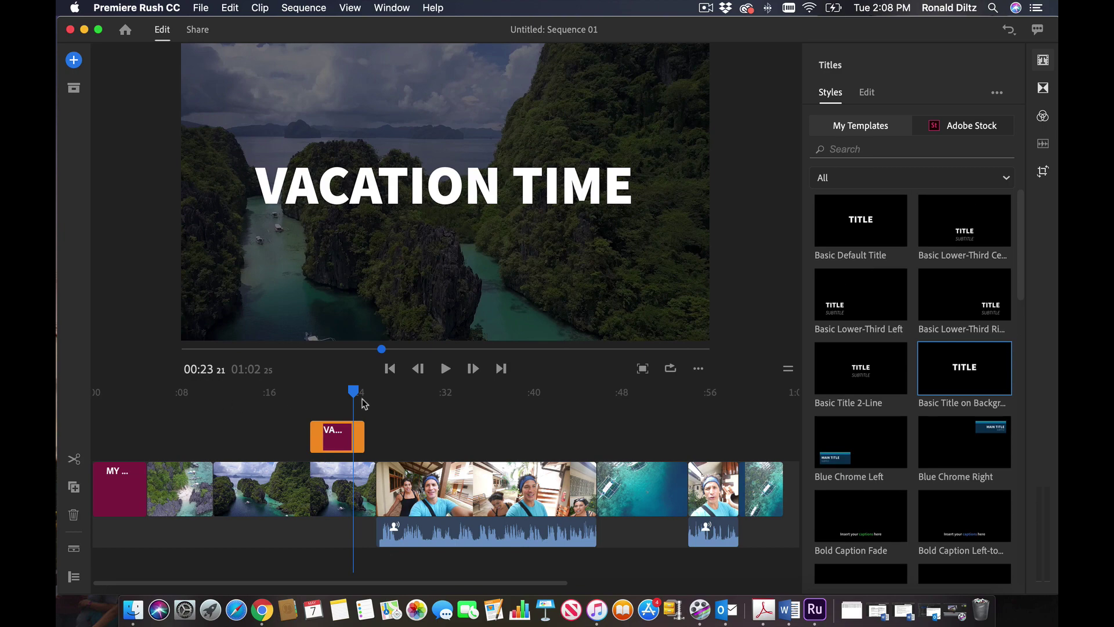
# Apply the Cross Dissolve transition to both ends of the opening MY VACATION title.
pyautogui.moveTo(353, 397); pyautogui.dragTo(75, 418)
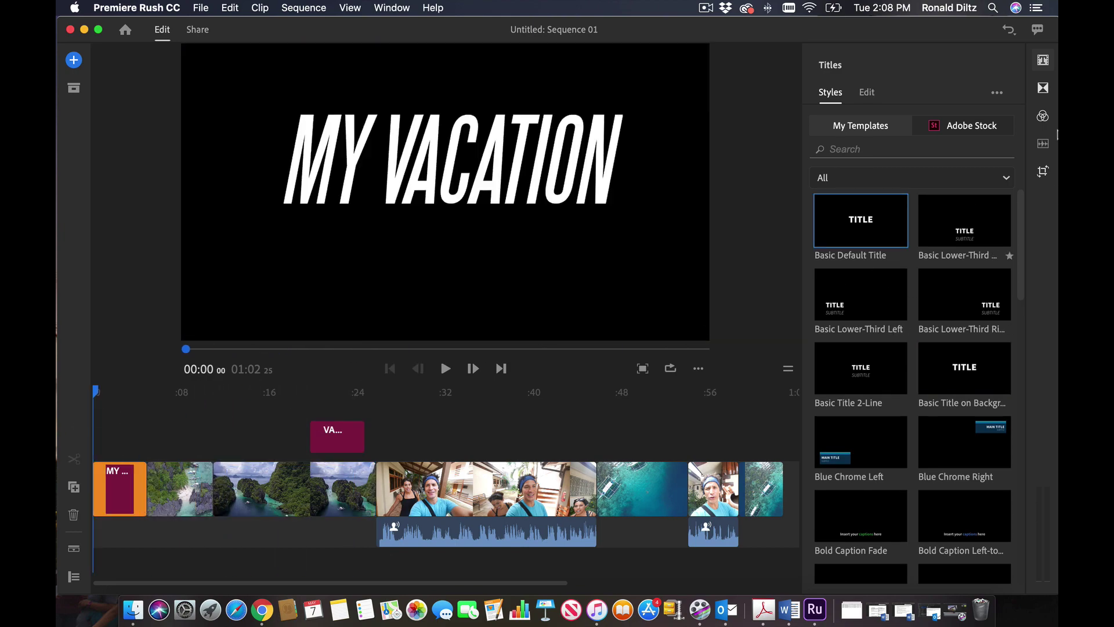
pyautogui.click(1044, 88)
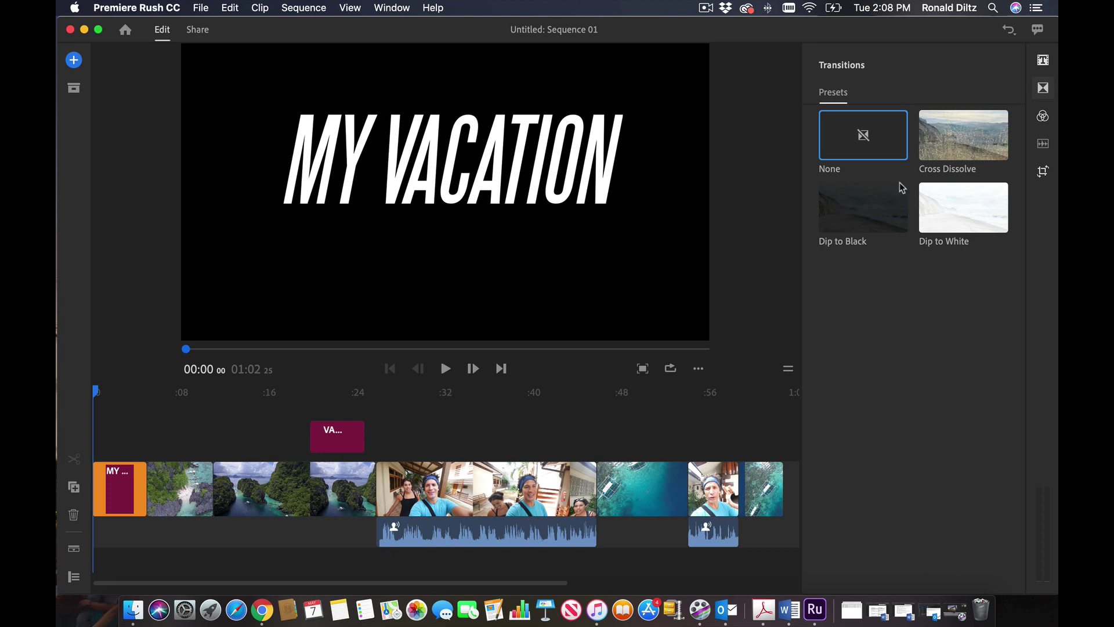
pyautogui.click(960, 147)
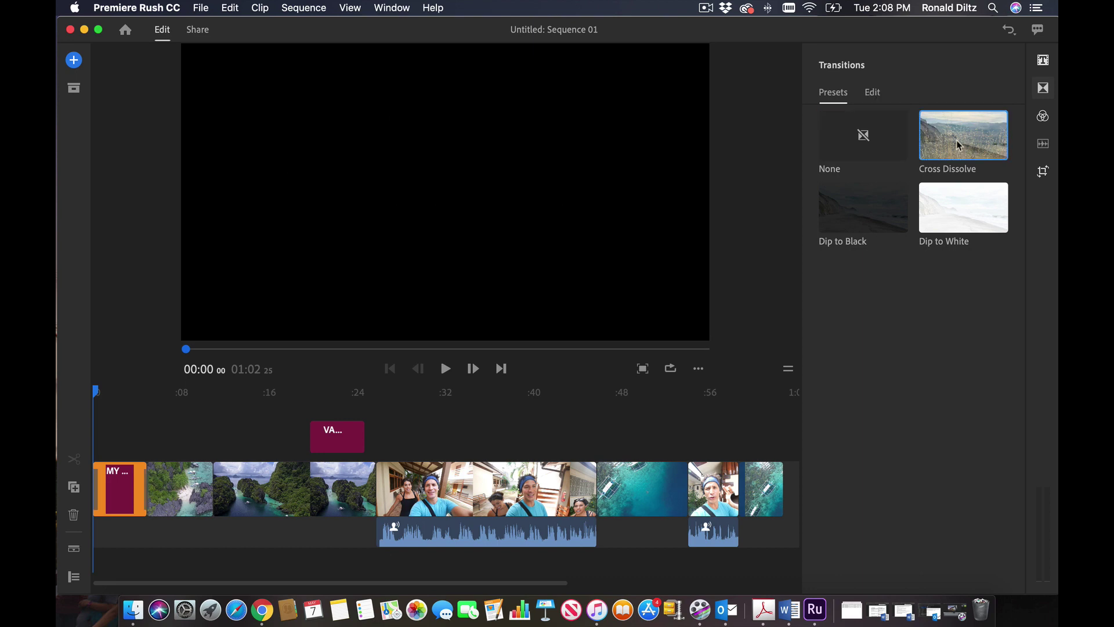
pyautogui.moveTo(982, 136); pyautogui.dragTo(111, 481)
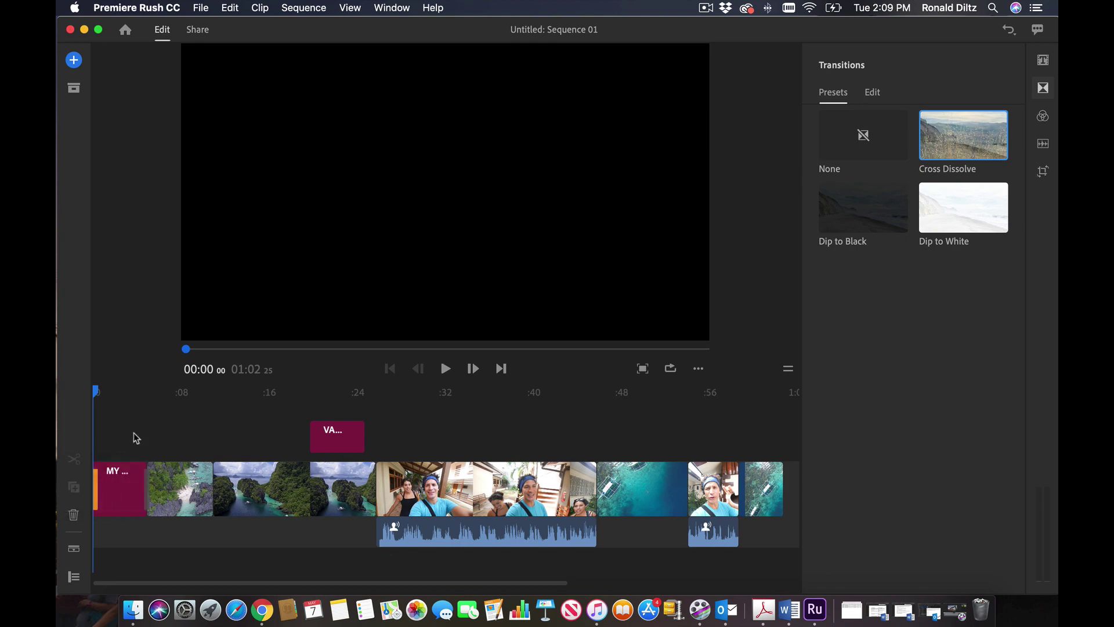
# Play and scrub the sequence from the start into the first clip to review the opening title's transitions.
pyautogui.press('space')
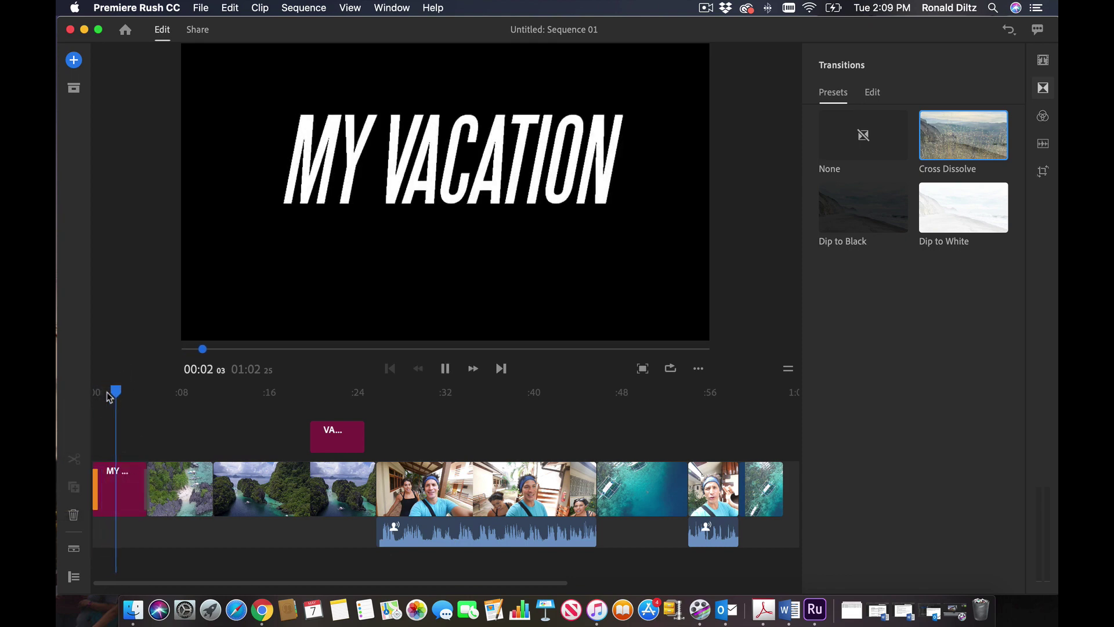
pyautogui.press('space')
pyautogui.press('Home')
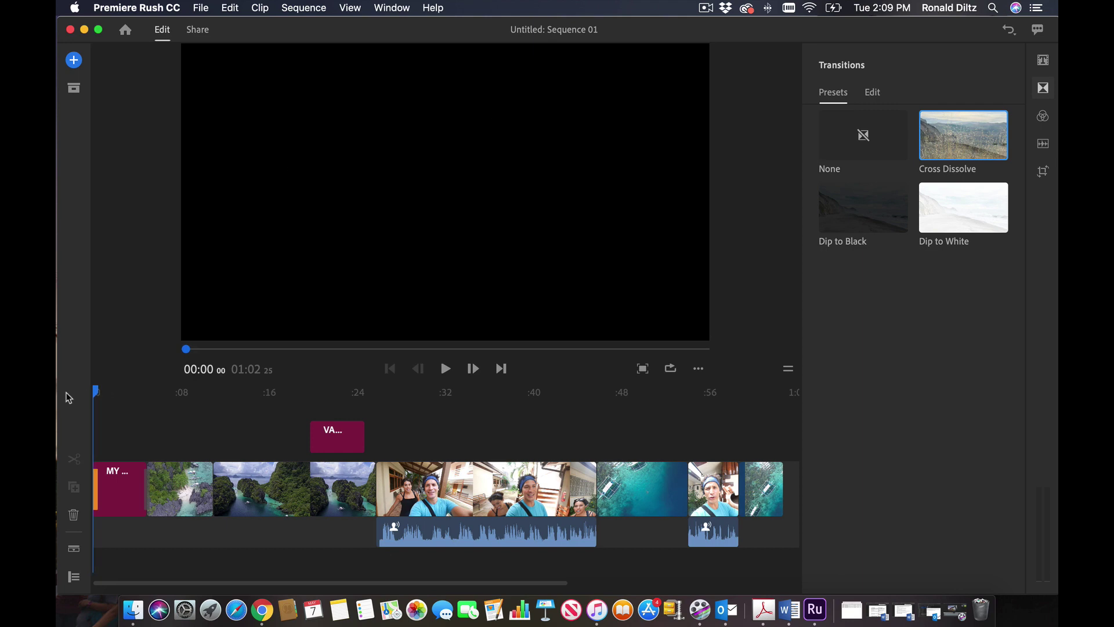
pyautogui.press('space')
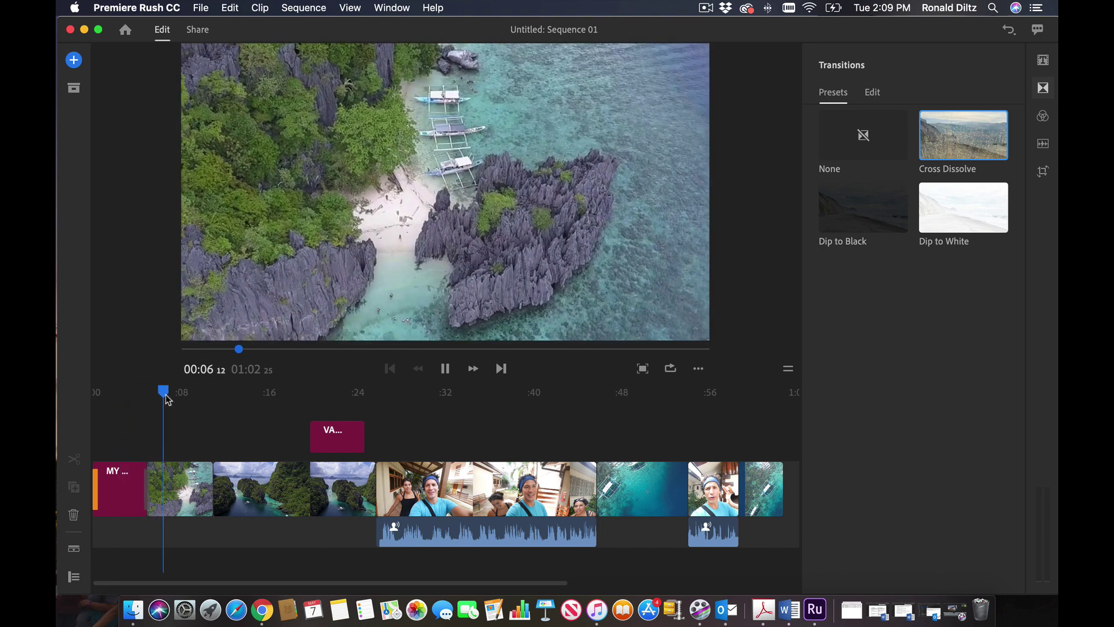
pyautogui.press('space')
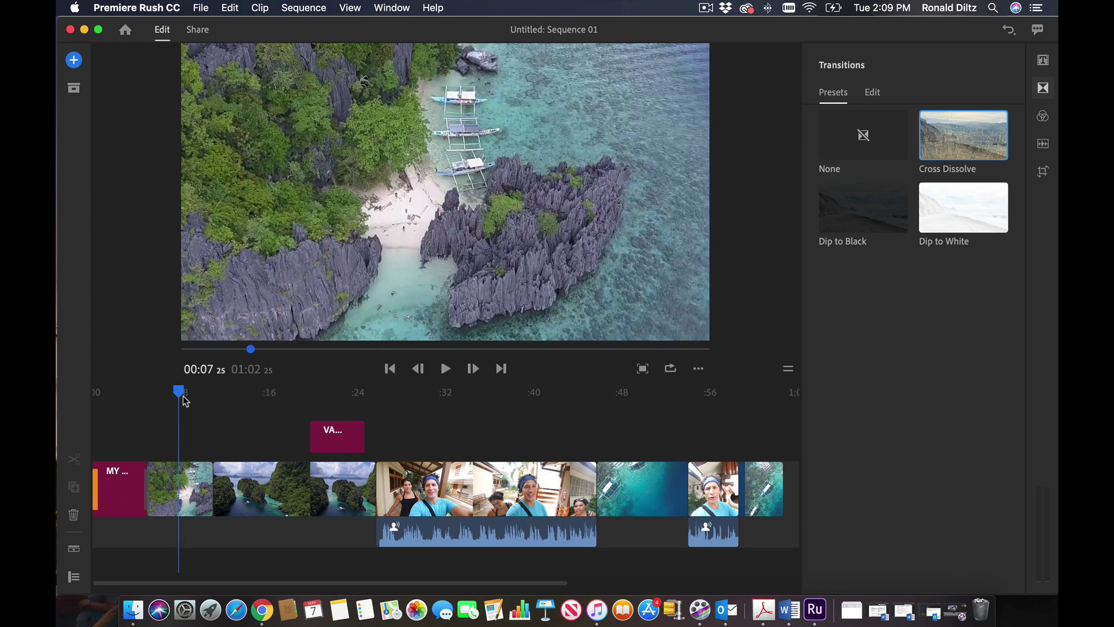
pyautogui.moveTo(180, 395); pyautogui.dragTo(161, 399)
pyautogui.moveTo(96, 404); pyautogui.dragTo(147, 398)
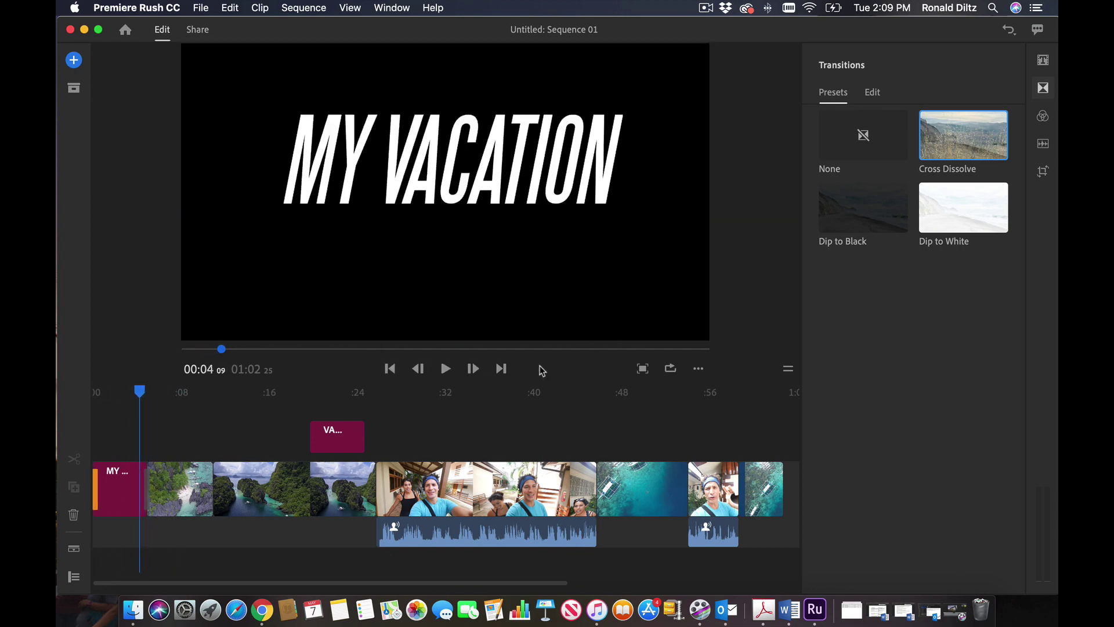
# Add a Dip to Black transition between the island clip and the first selfie clip, and play across it.
pyautogui.click(866, 215)
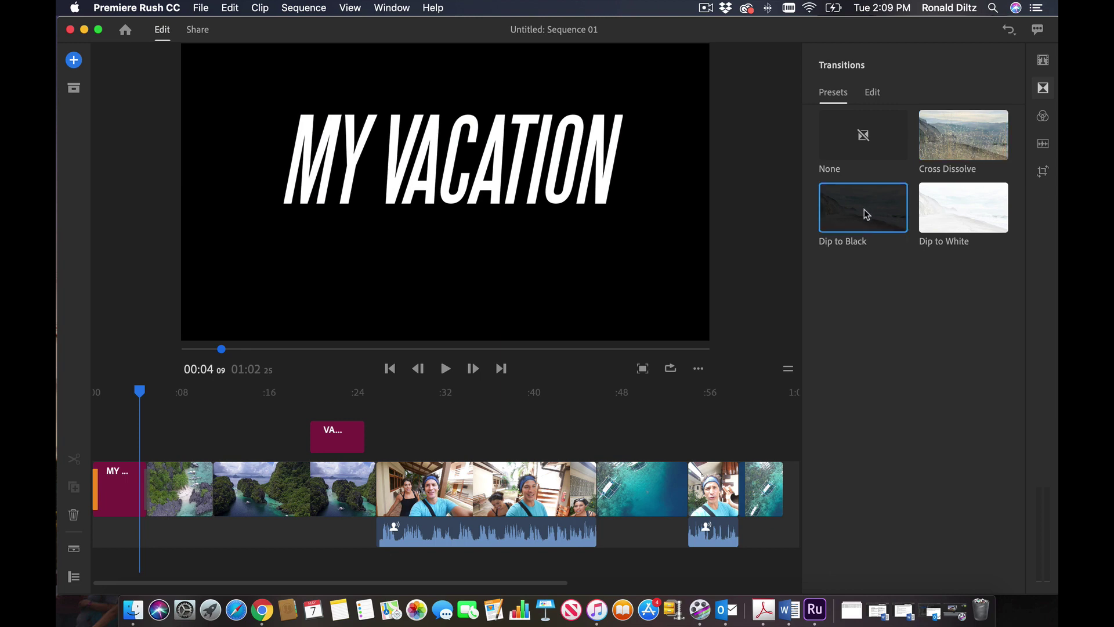
pyautogui.moveTo(868, 205)
pyautogui.mouseDown()
pyautogui.moveTo(380, 481)
pyautogui.moveTo(295, 481)
pyautogui.moveTo(441, 473)
pyautogui.moveTo(358, 487)
pyautogui.moveTo(400, 486)
pyautogui.mouseUp()
pyautogui.moveTo(141, 393); pyautogui.dragTo(366, 402)
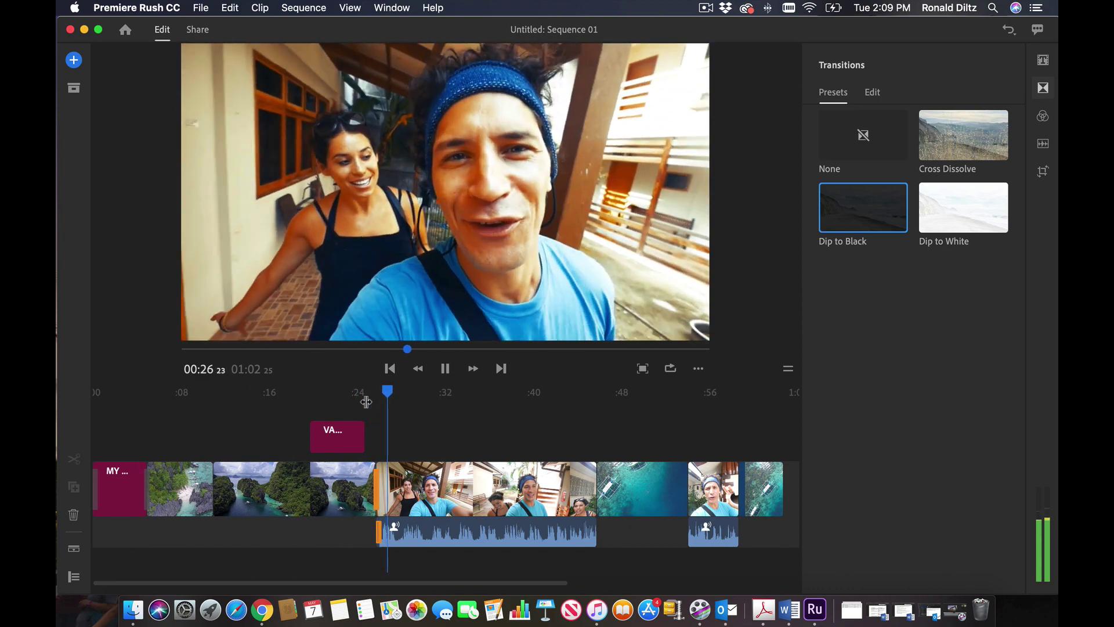
pyautogui.press('space')
pyautogui.click(367, 395)
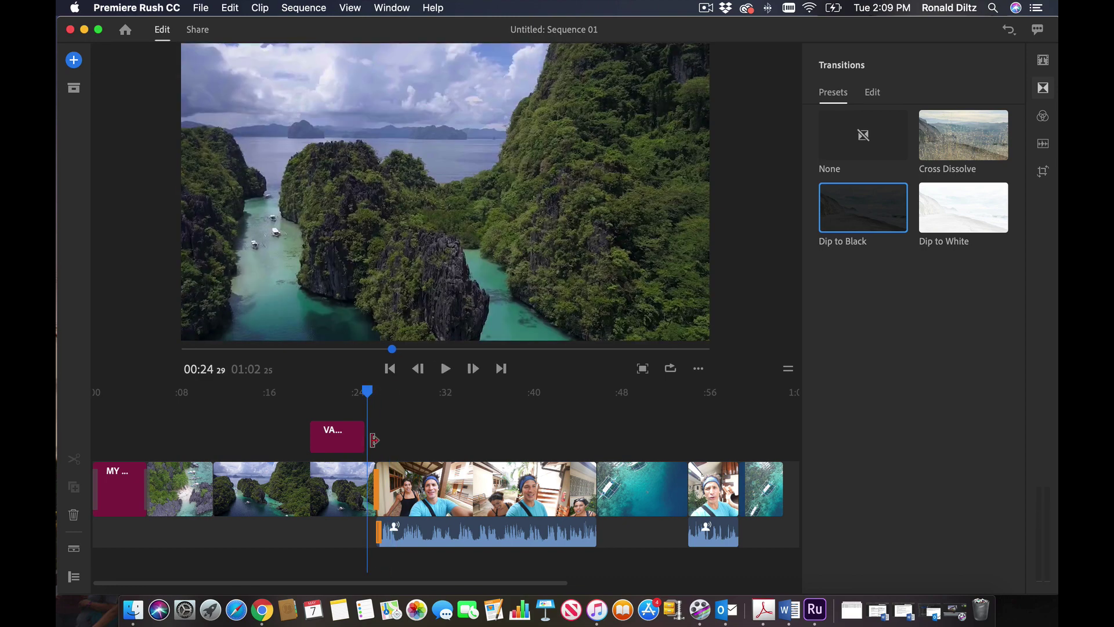
# Set the Dip to Black transition's duration to 1.60 sec and play across it to review the slower fade.
pyautogui.click(378, 488)
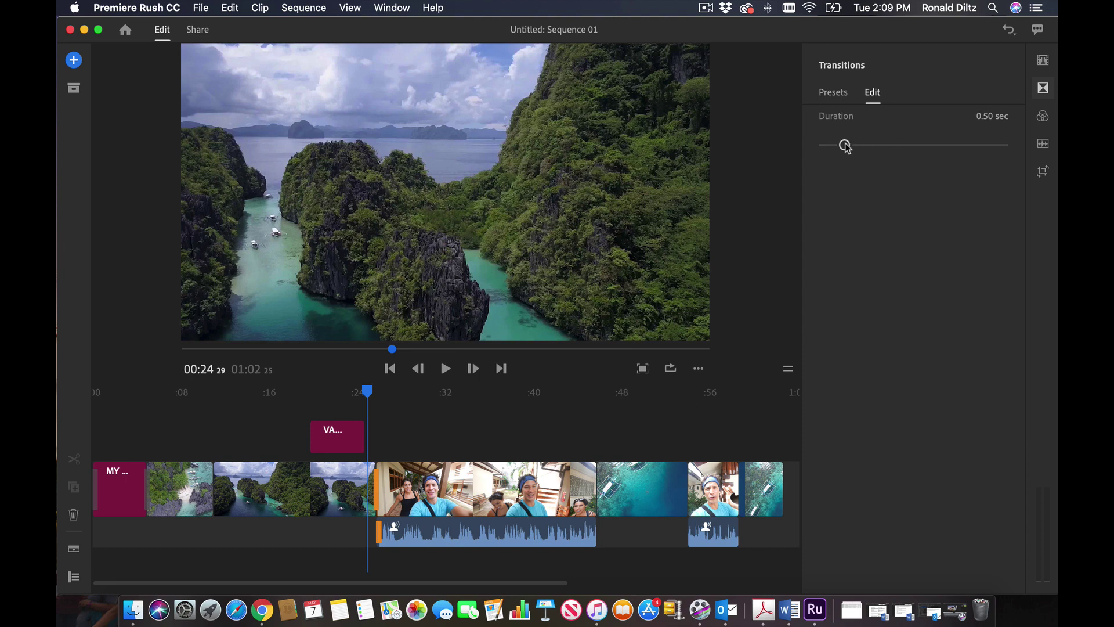
pyautogui.moveTo(847, 146)
pyautogui.mouseDown()
pyautogui.moveTo(945, 146)
pyautogui.moveTo(916, 146)
pyautogui.mouseUp()
pyautogui.press('space')
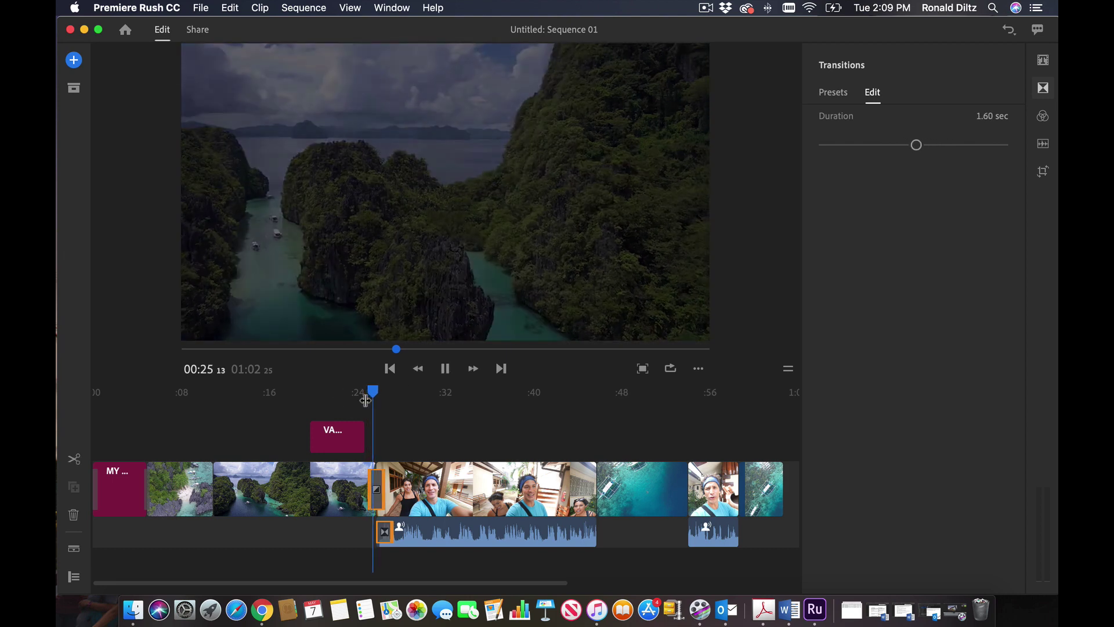
pyautogui.press('space')
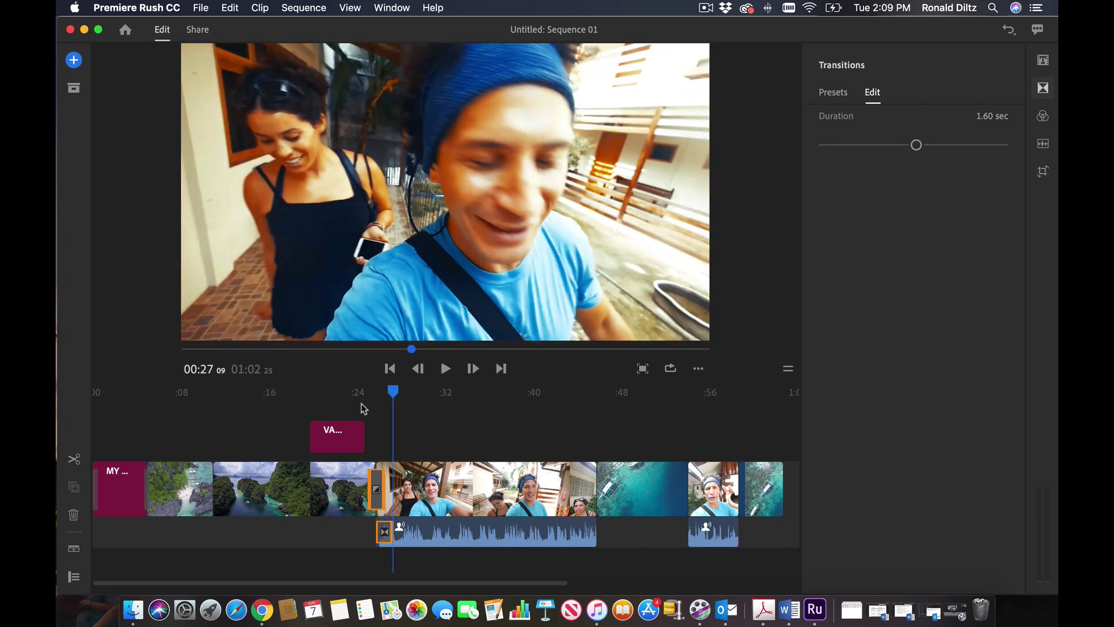
pyautogui.moveTo(391, 396); pyautogui.dragTo(362, 400)
pyautogui.press('space')
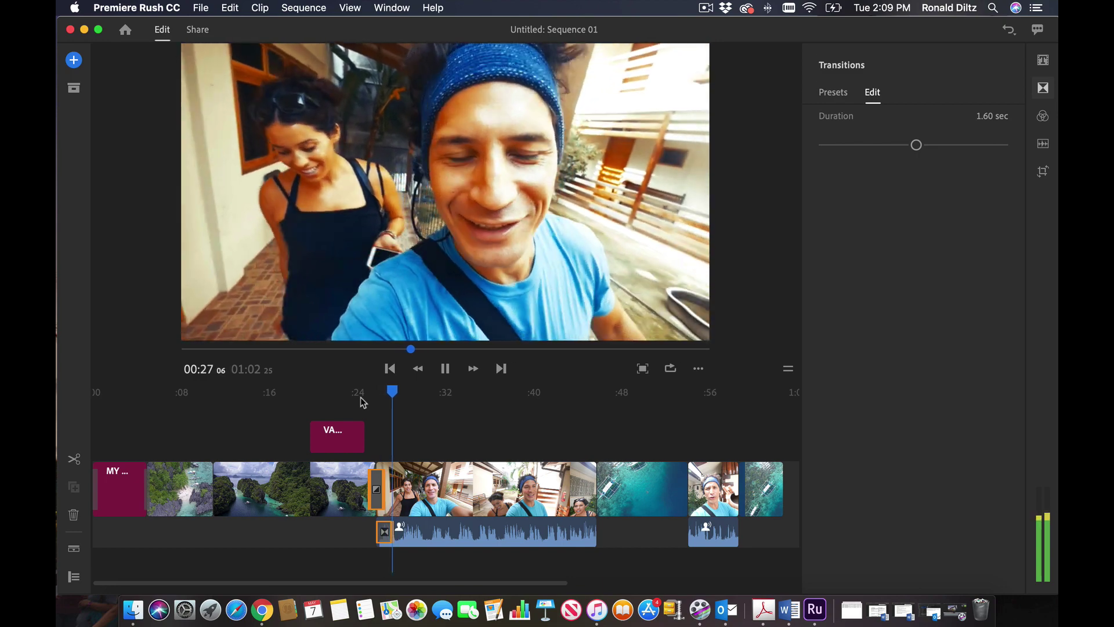
pyautogui.press('space')
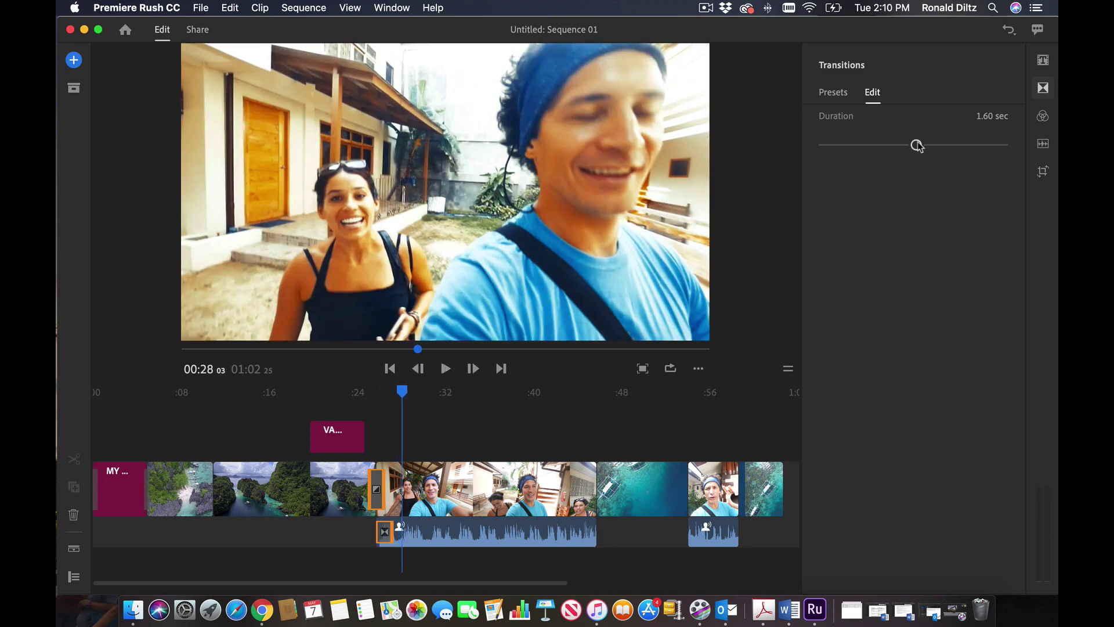
# Try a duration of 0.20 sec on the Dip to Black transition, and set it to 1.50 sec.
pyautogui.moveTo(867, 145); pyautogui.dragTo(810, 150)
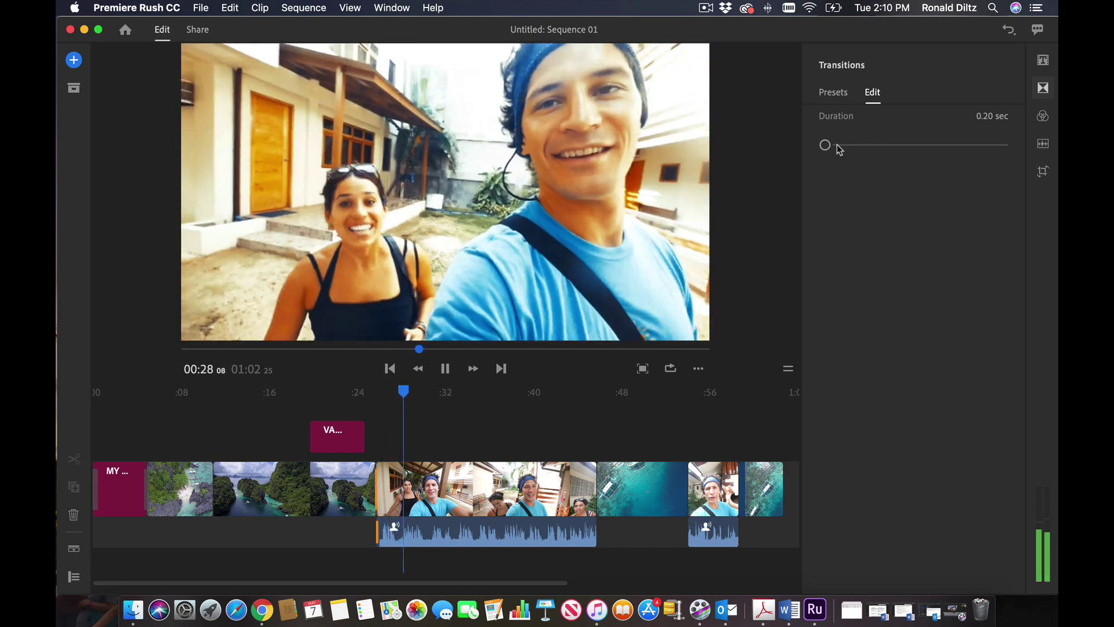
pyautogui.moveTo(826, 146)
pyautogui.mouseDown()
pyautogui.moveTo(920, 149)
pyautogui.moveTo(908, 149)
pyautogui.mouseUp()
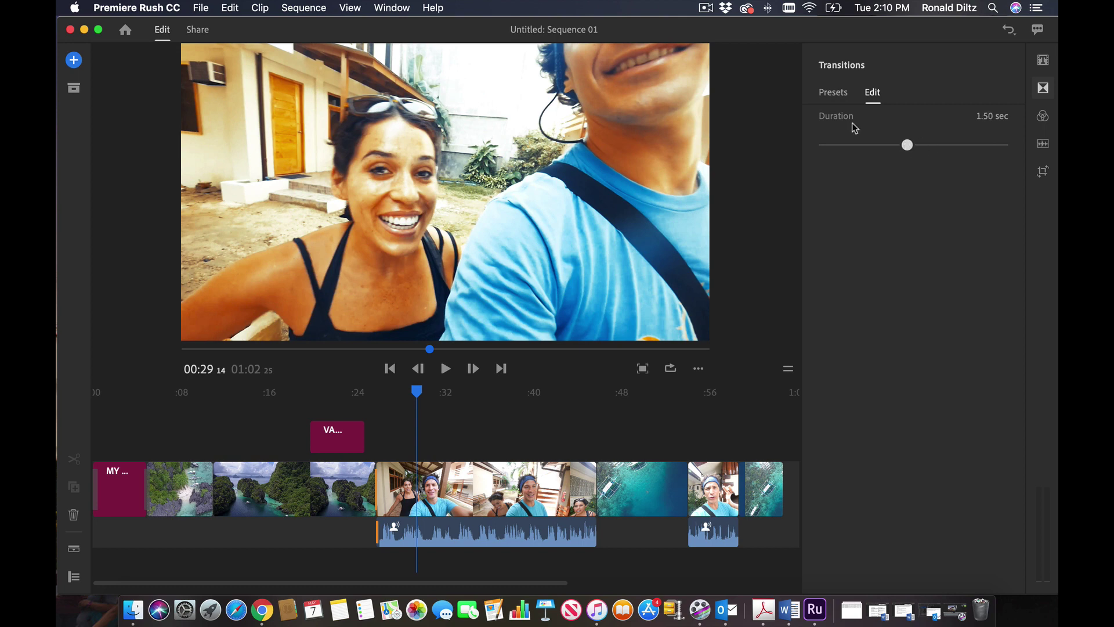
pyautogui.click(836, 93)
pyautogui.click(876, 94)
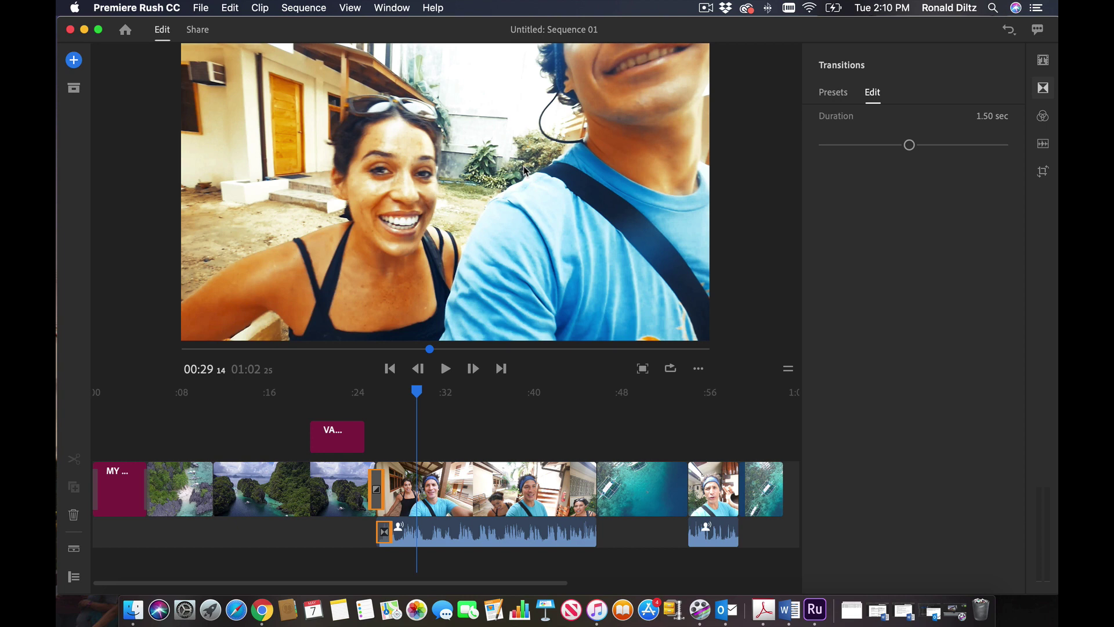
pyautogui.press('Left')
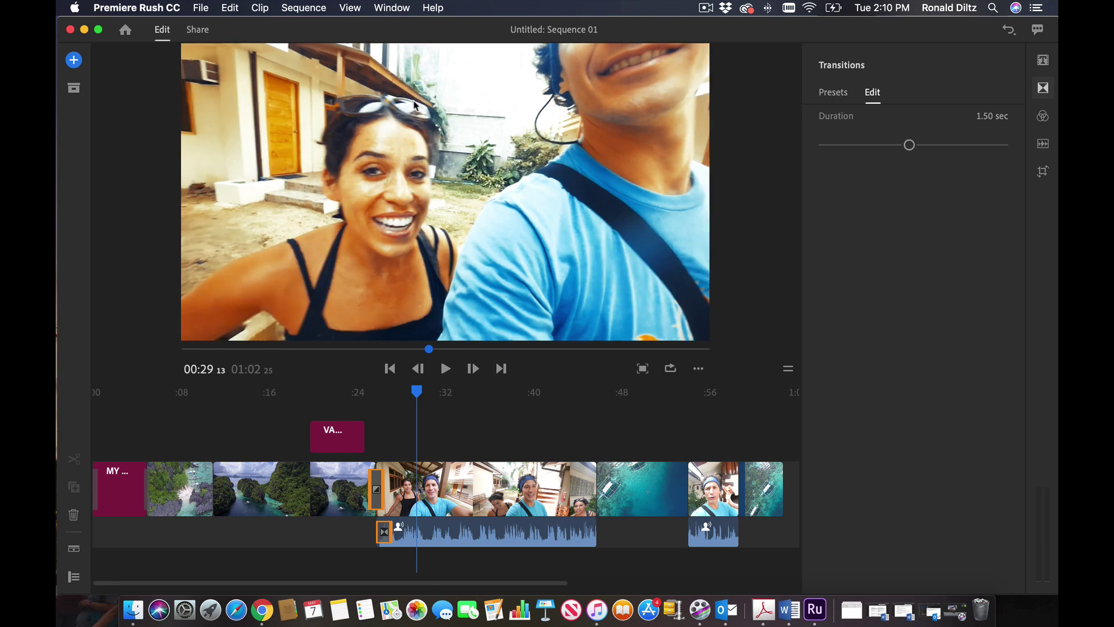
# Add a Dip to White transition to the end of the last clip in the sequence.
pyautogui.click(1045, 91)
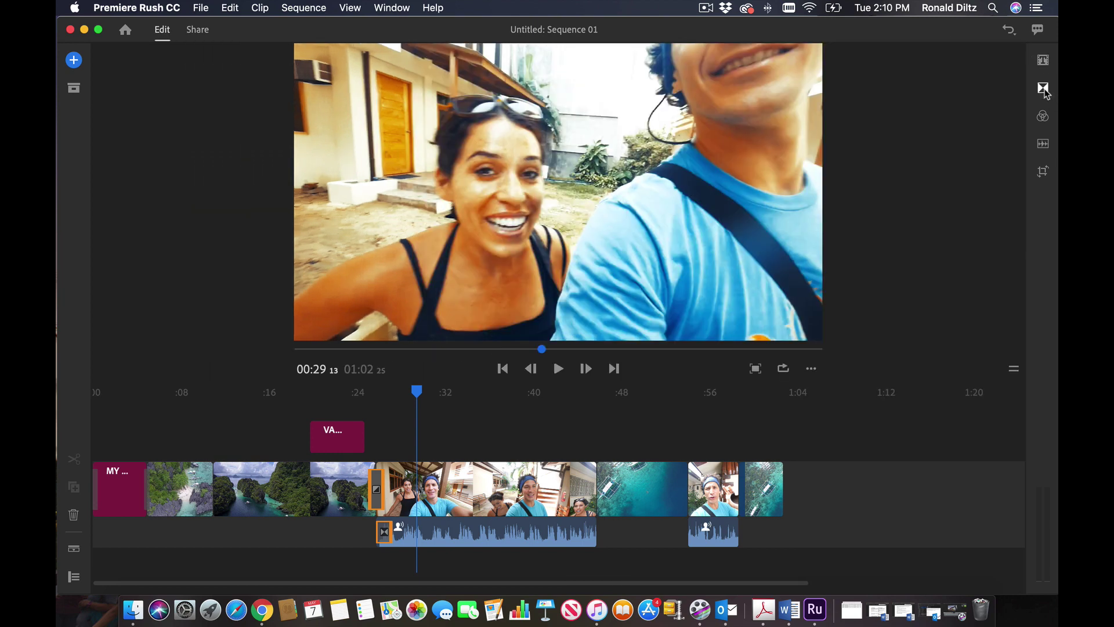
pyautogui.click(1043, 88)
pyautogui.moveTo(952, 215)
pyautogui.mouseDown()
pyautogui.moveTo(960, 212)
pyautogui.moveTo(614, 437)
pyautogui.moveTo(636, 467)
pyautogui.moveTo(781, 494)
pyautogui.moveTo(775, 488)
pyautogui.mouseUp()
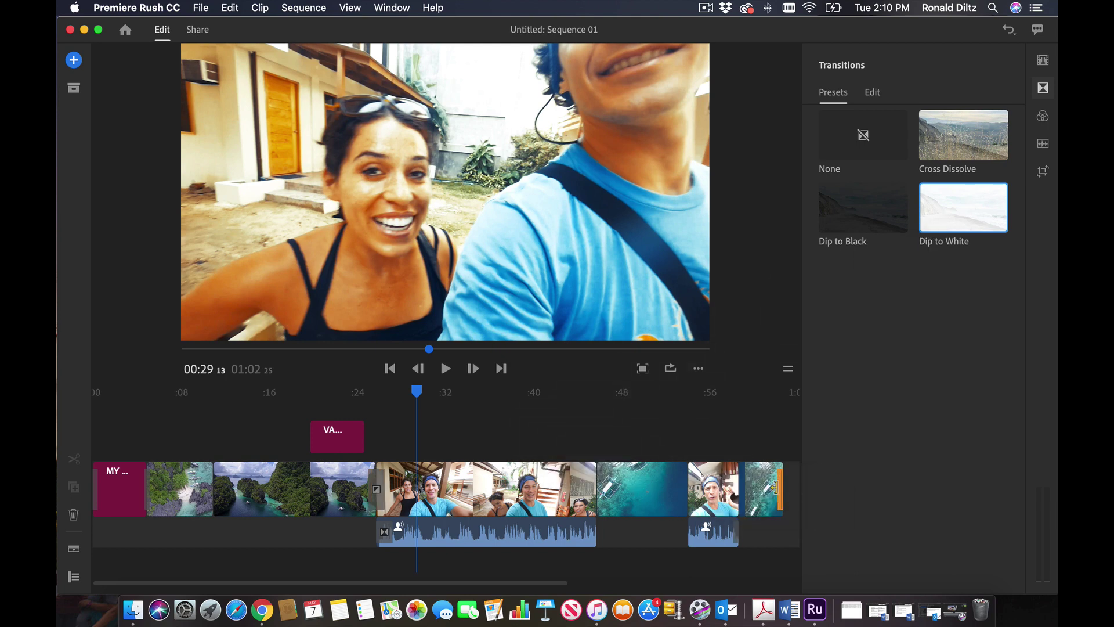
# Play the end of the sequence to review the Dip to White transition on the last clip.
pyautogui.moveTo(420, 397); pyautogui.dragTo(767, 413)
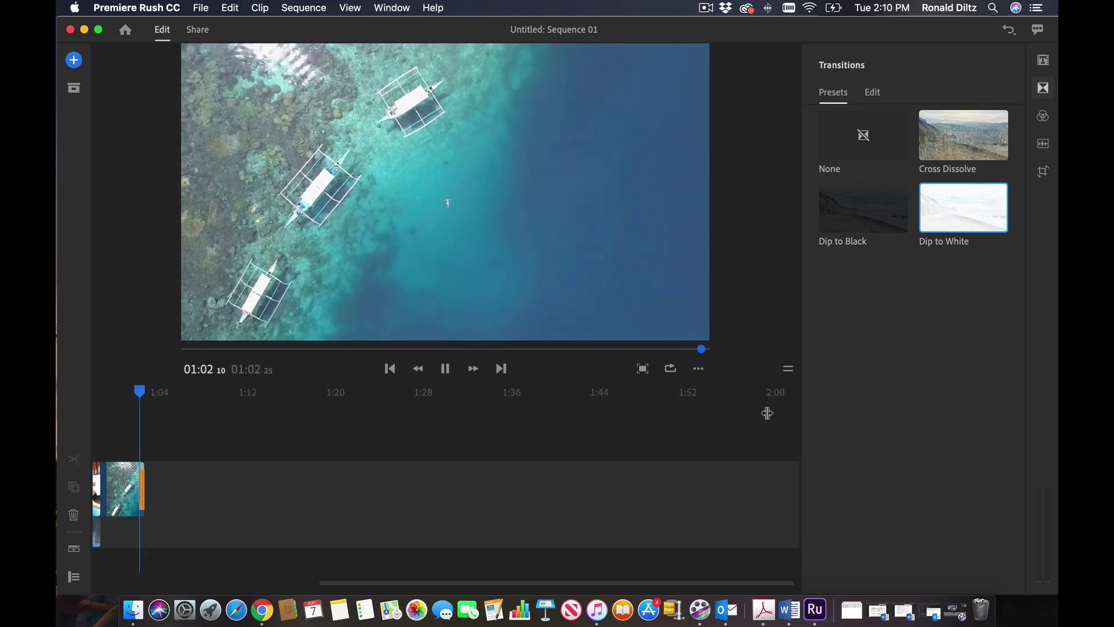
pyautogui.press('space')
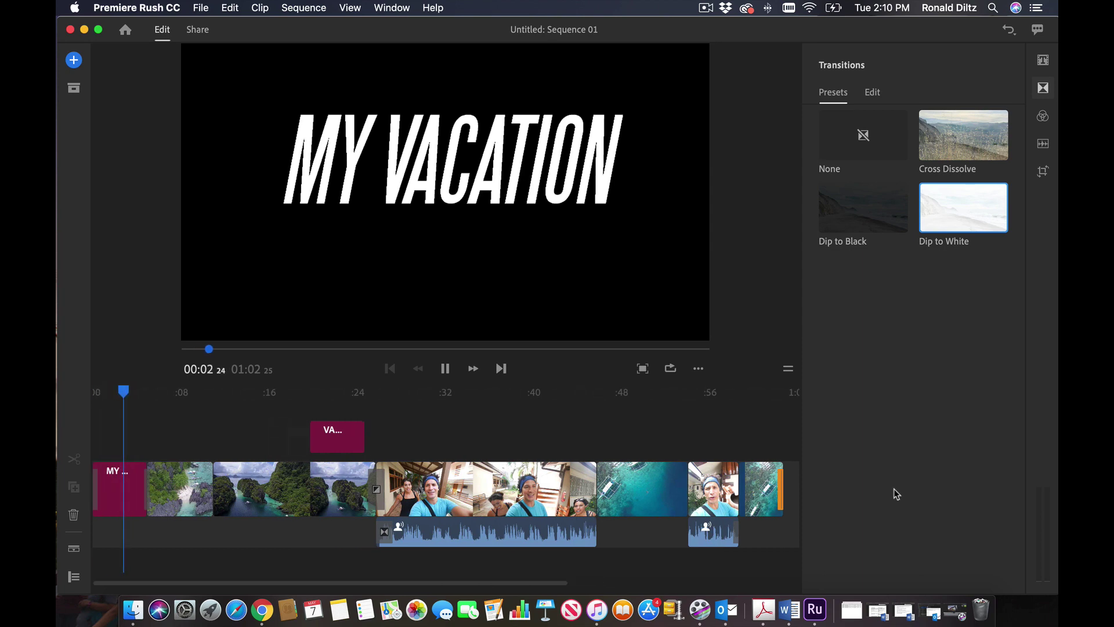
pyautogui.click(778, 482)
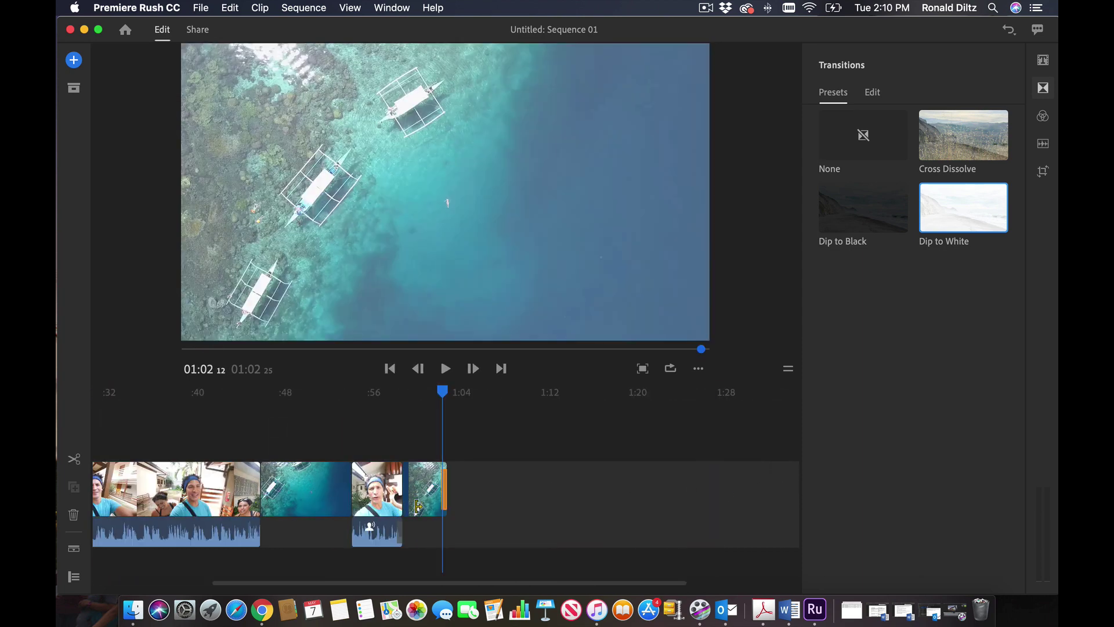
# Set the Dip to White transition's duration to 3.00 sec and play across it to review the longer fade.
pyautogui.click(445, 495)
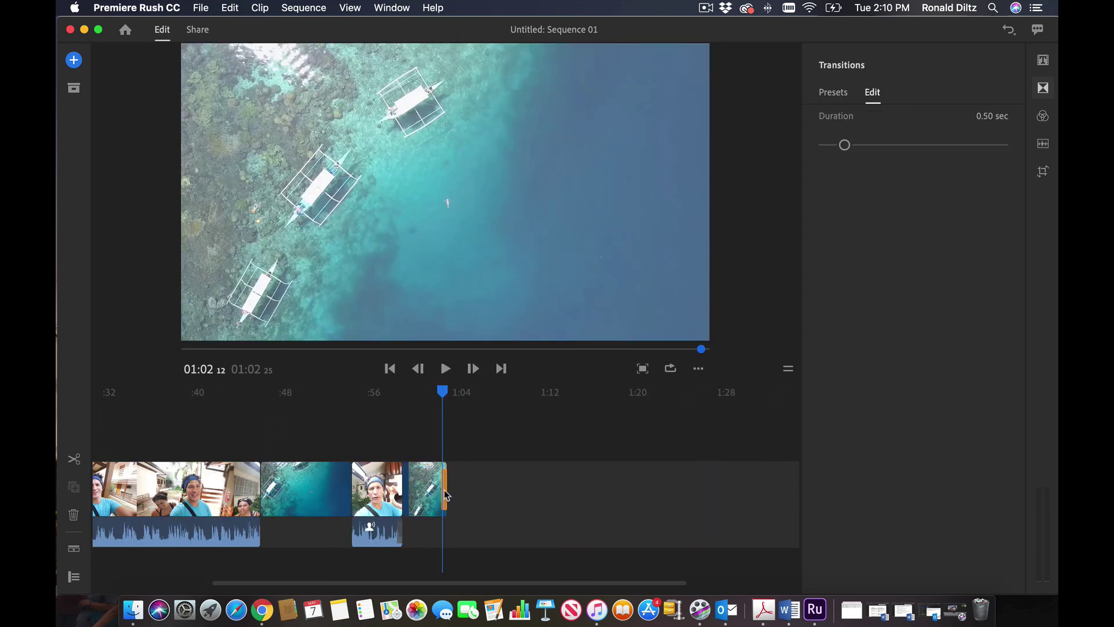
pyautogui.moveTo(844, 145); pyautogui.dragTo(1022, 151)
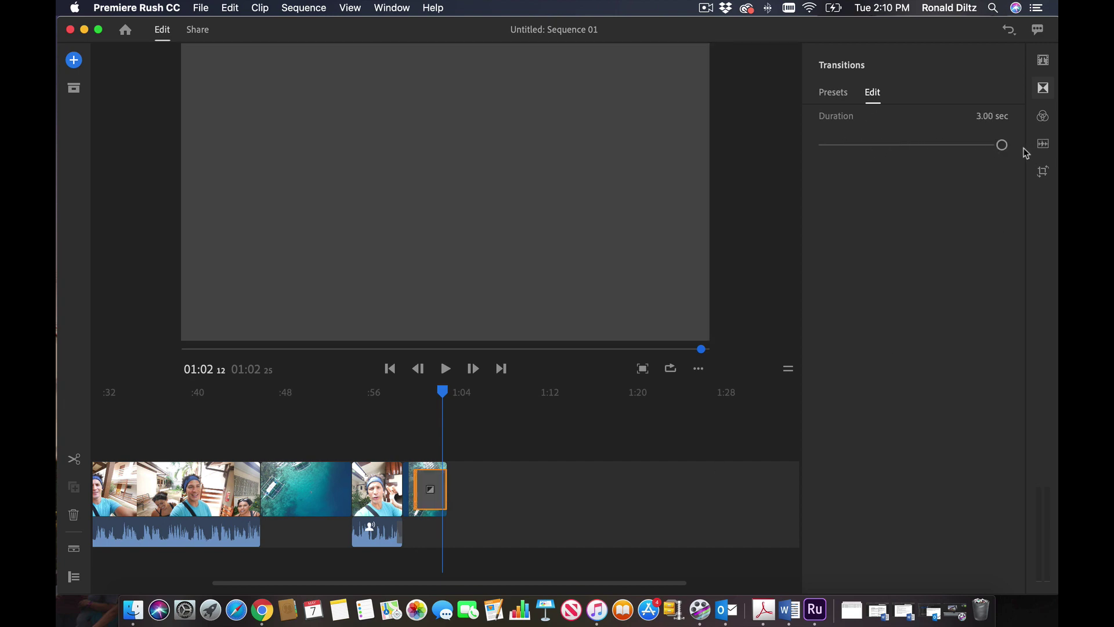
pyautogui.click(430, 393)
pyautogui.click(405, 395)
pyautogui.press('space')
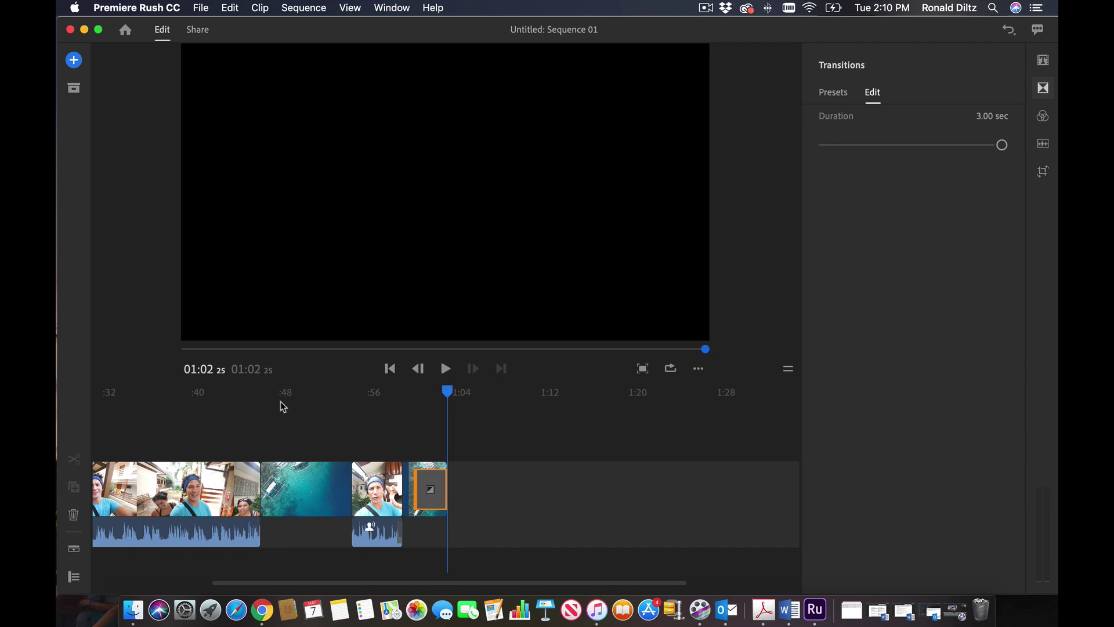
# Add a Basic Default Title at the very start of the sequence, above the opening title clip.
pyautogui.moveTo(443, 398); pyautogui.dragTo(58, 448)
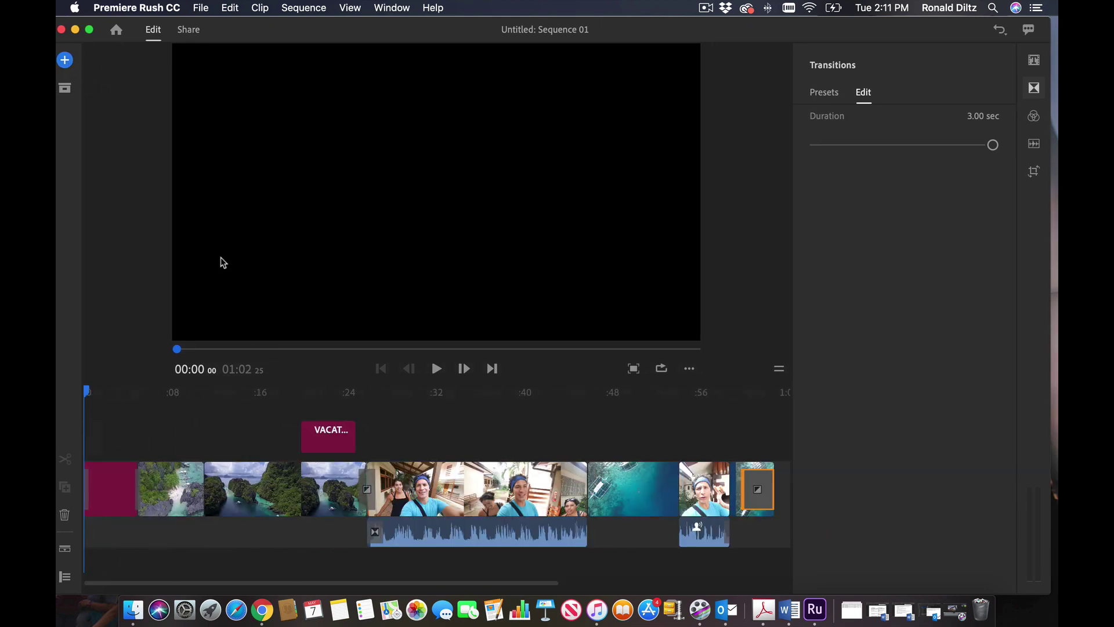
pyautogui.click(65, 61)
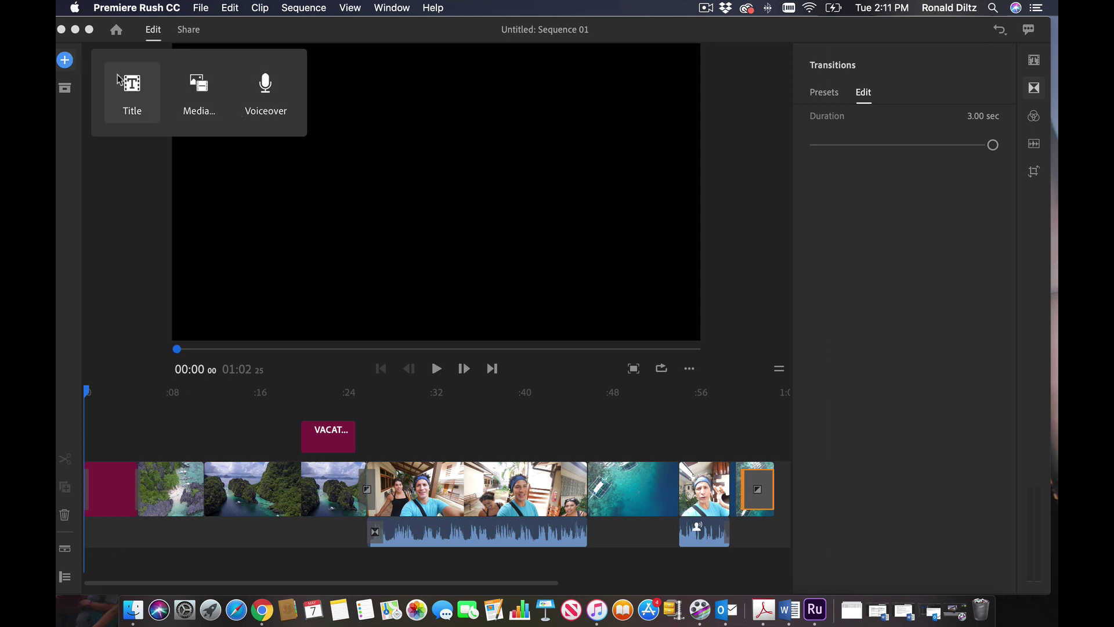
pyautogui.click(132, 91)
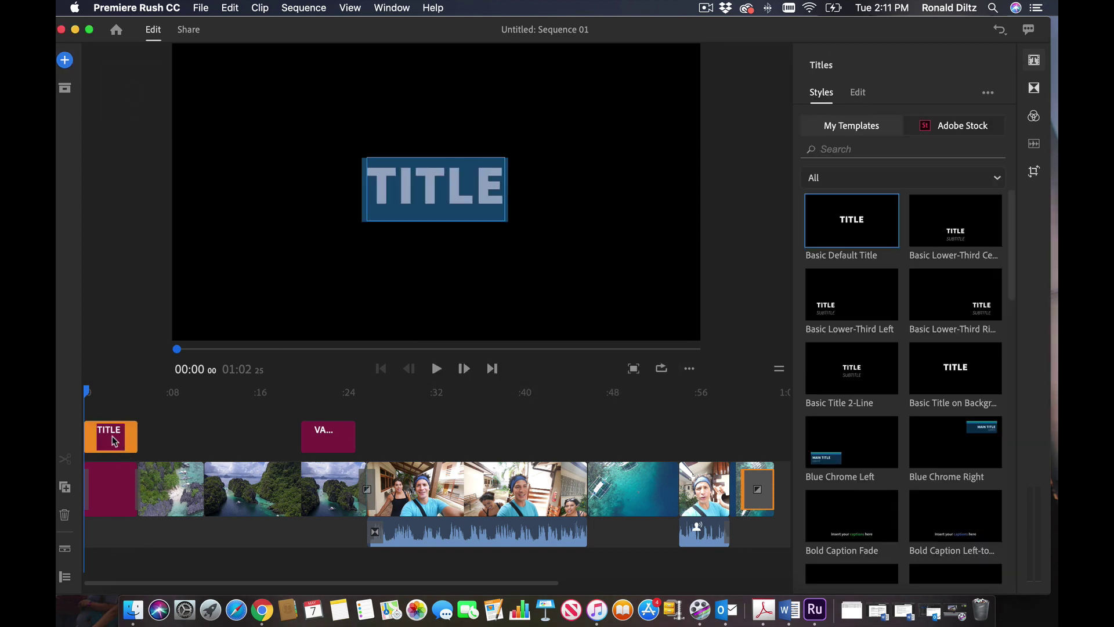
# Open the media browser and look through the Sample Media clips and the folder path above them.
pyautogui.click(66, 60)
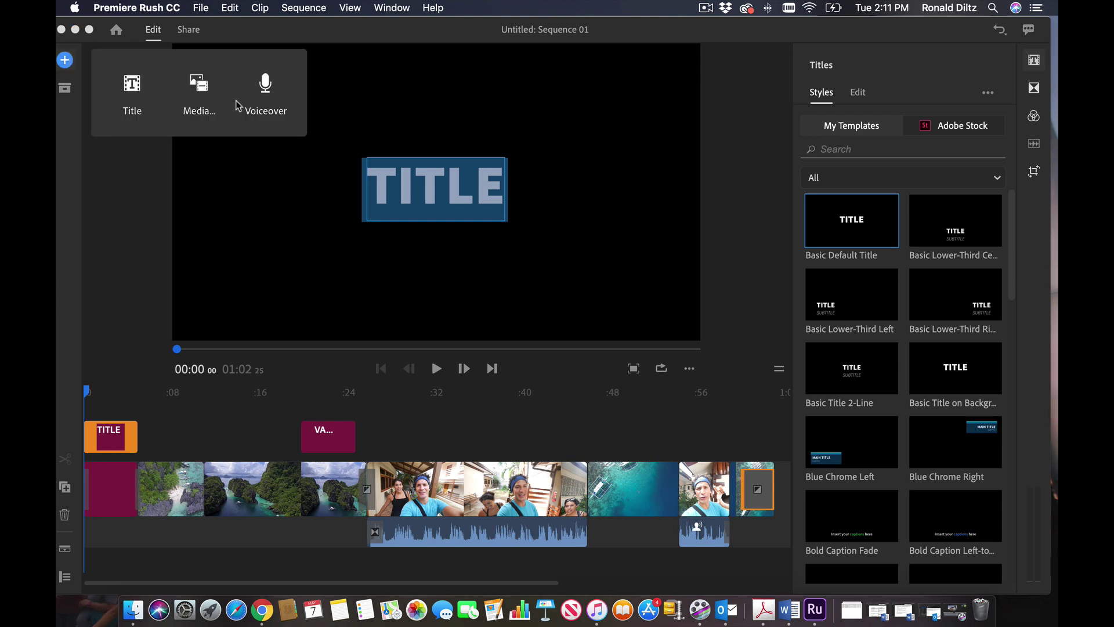
pyautogui.click(199, 92)
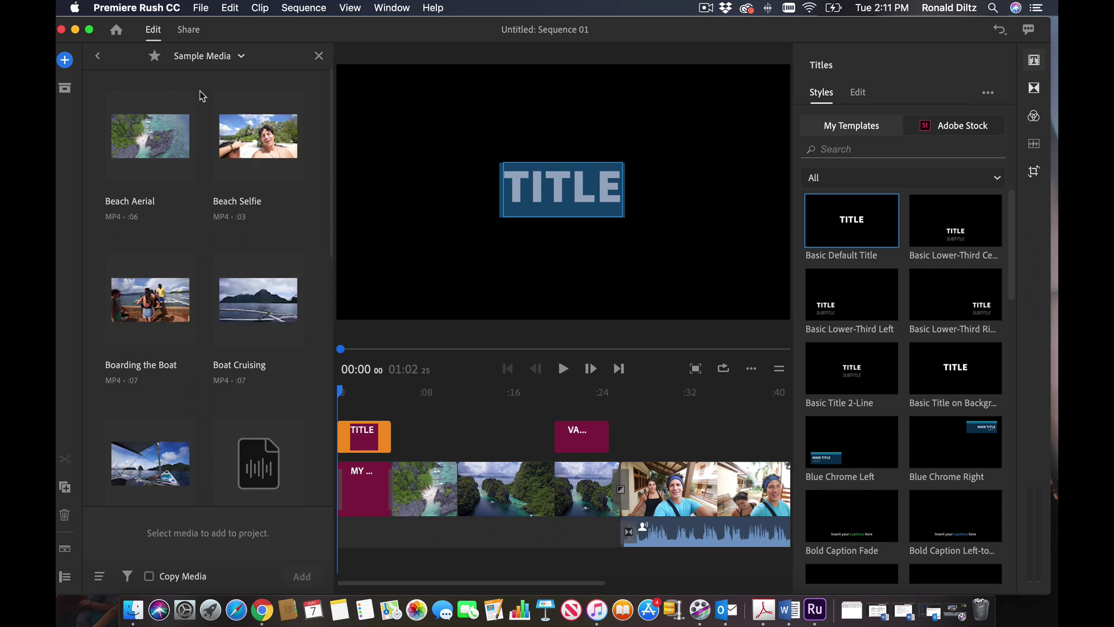
pyautogui.scroll(-10, 165, 119)
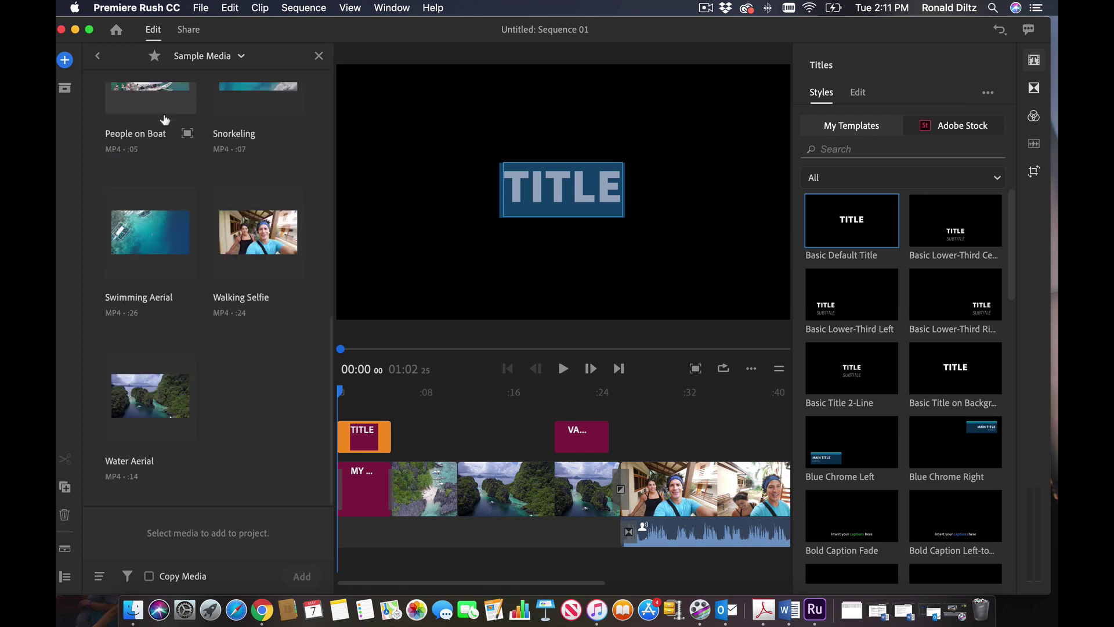
pyautogui.scroll(10, 165, 119)
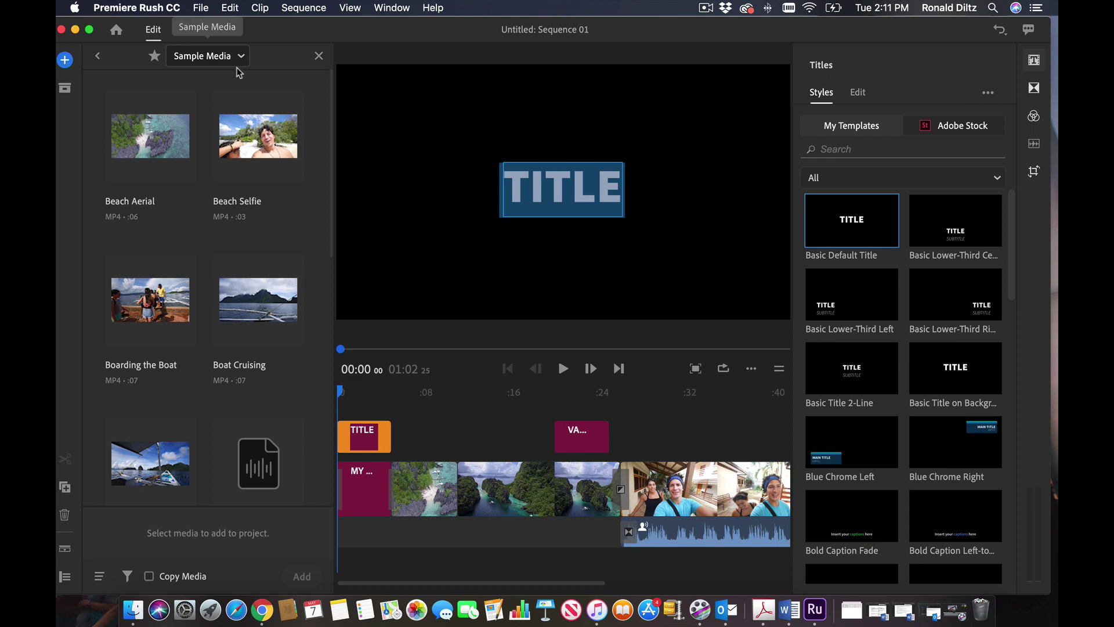
pyautogui.scroll(-10, 235, 172)
pyautogui.scroll(10, 234, 172)
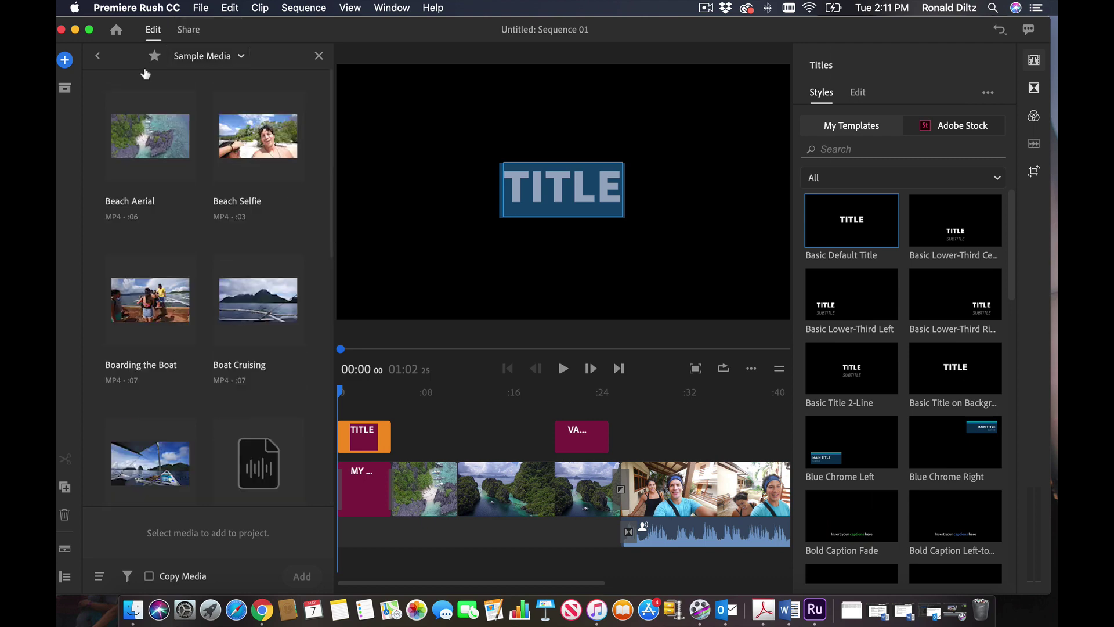
pyautogui.click(240, 58)
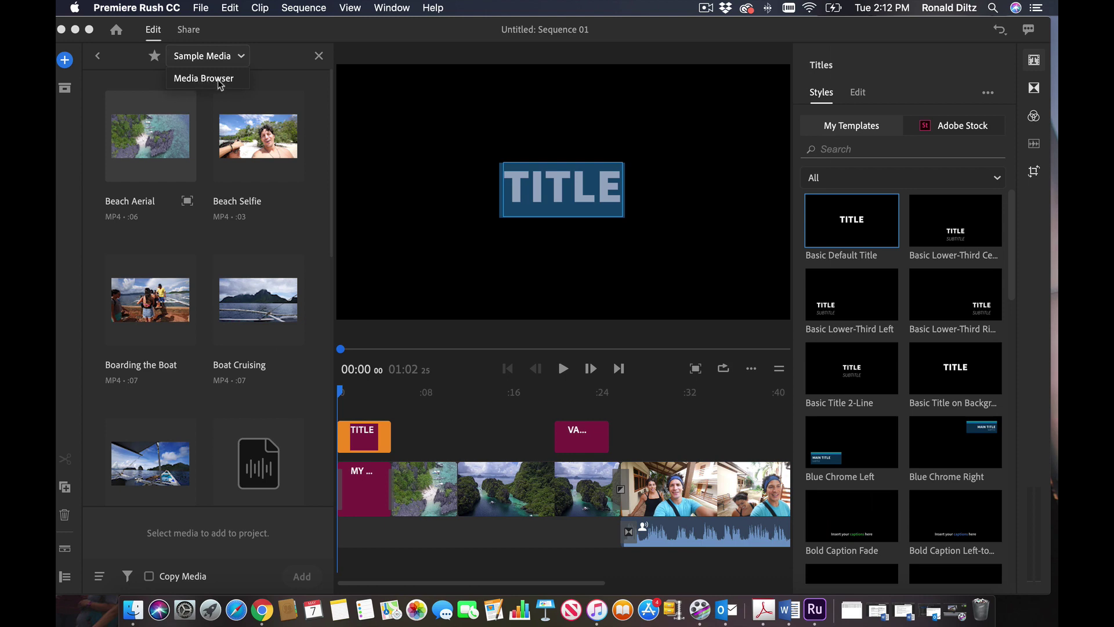
pyautogui.scroll(-5, 278, 219)
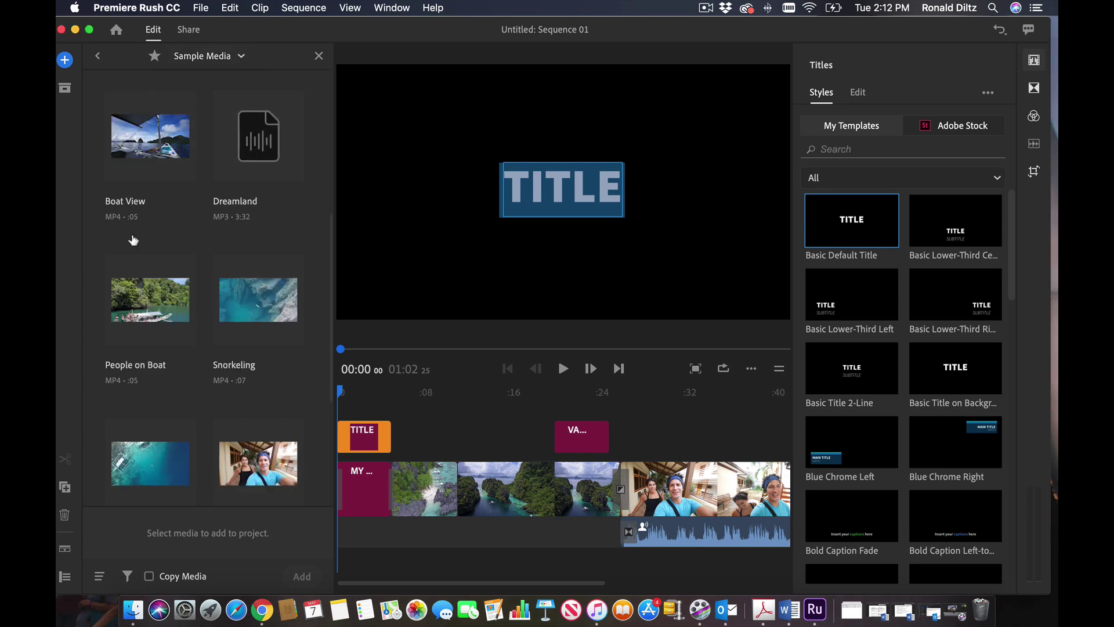
pyautogui.scroll(-3, 257, 144)
pyautogui.scroll(8, 246, 241)
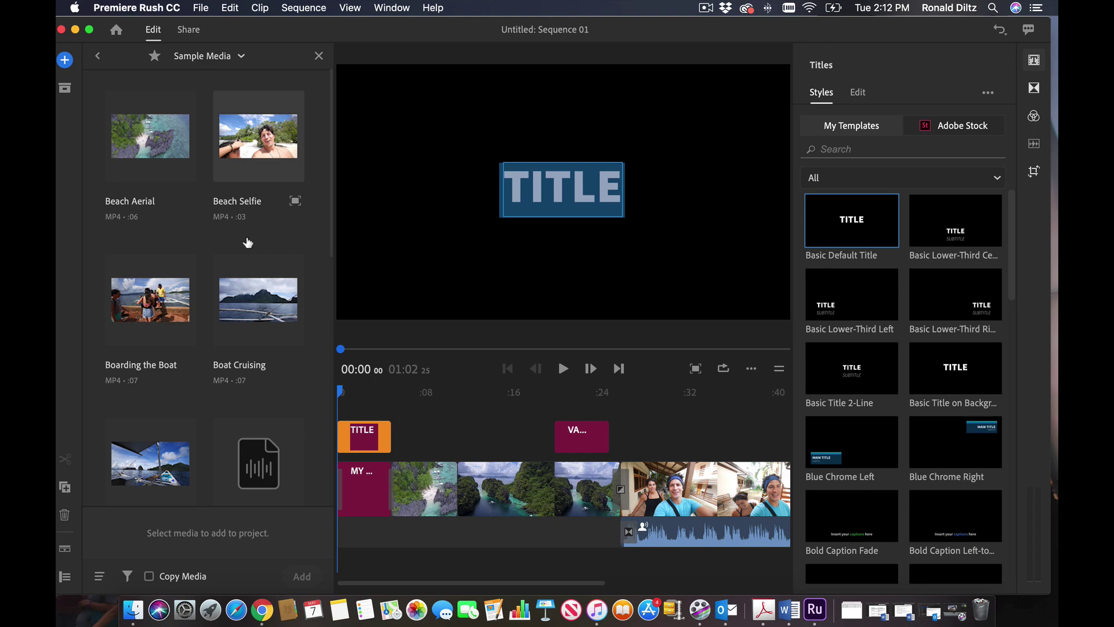
# Add the Dreamland MP3 from Sample Media to the sequence as background music, and close the media browser.
pyautogui.scroll(-5, 273, 243)
pyautogui.scroll(-3, 255, 232)
pyautogui.scroll(6, 249, 394)
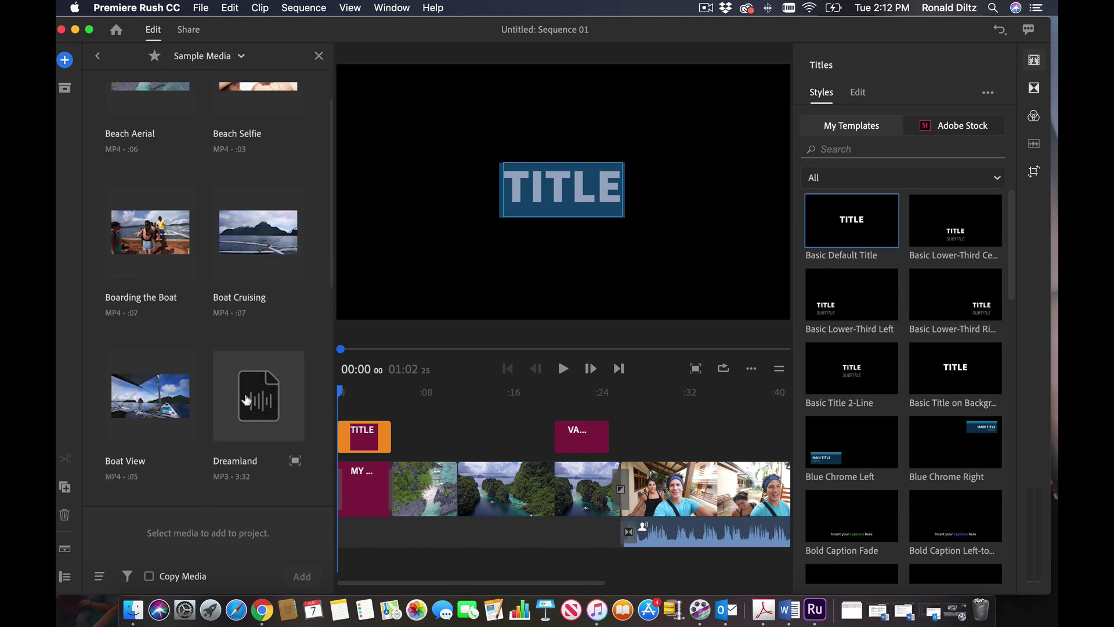
pyautogui.click(247, 399)
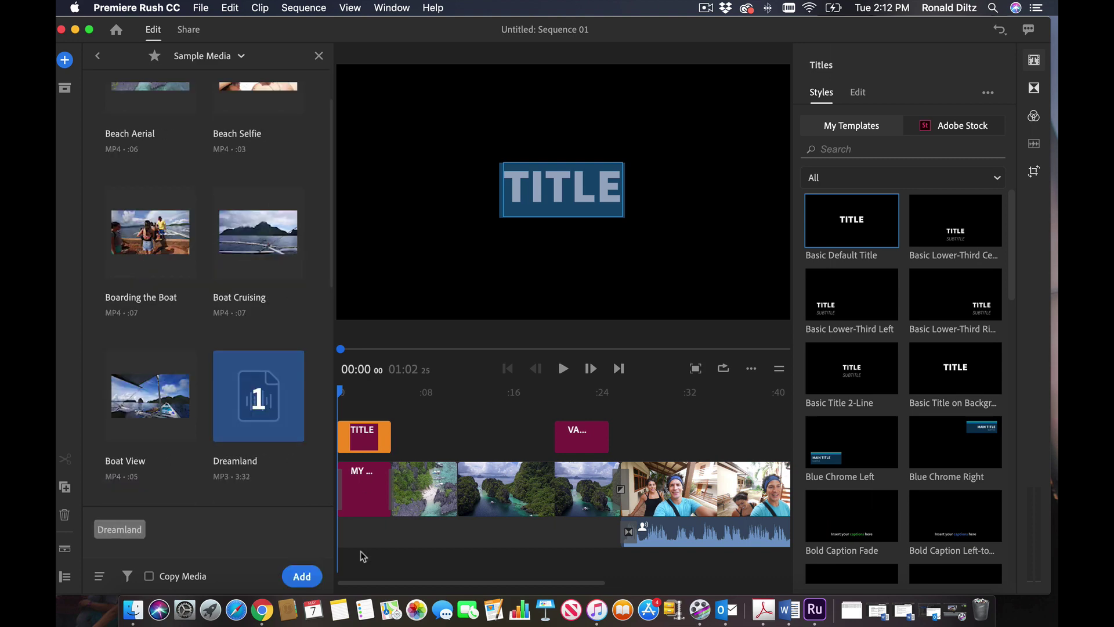
pyautogui.click(301, 577)
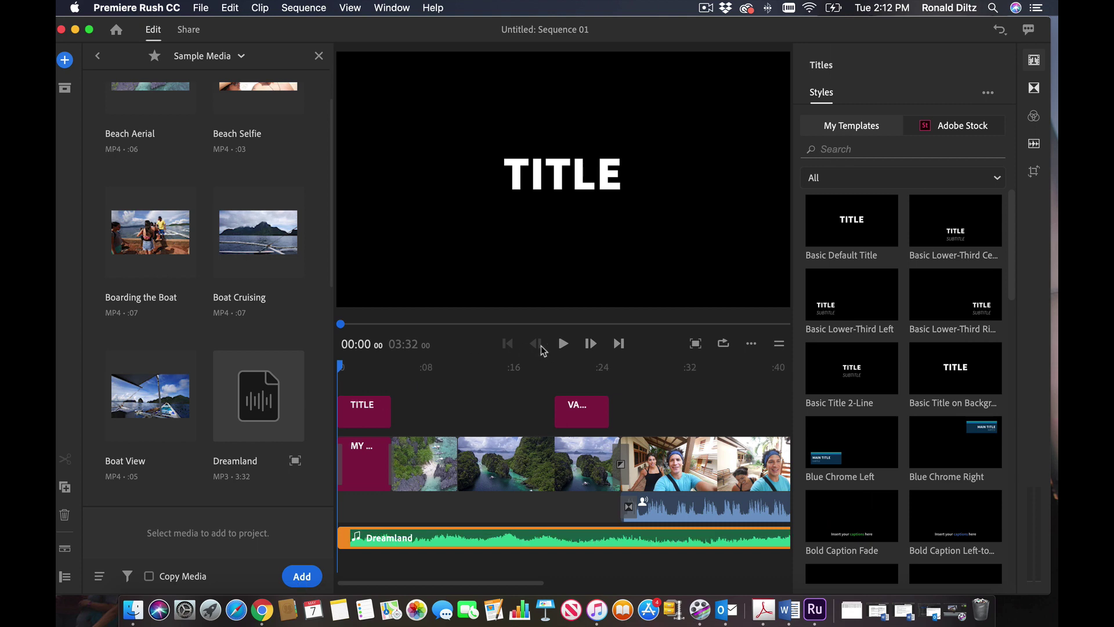
pyautogui.click(320, 58)
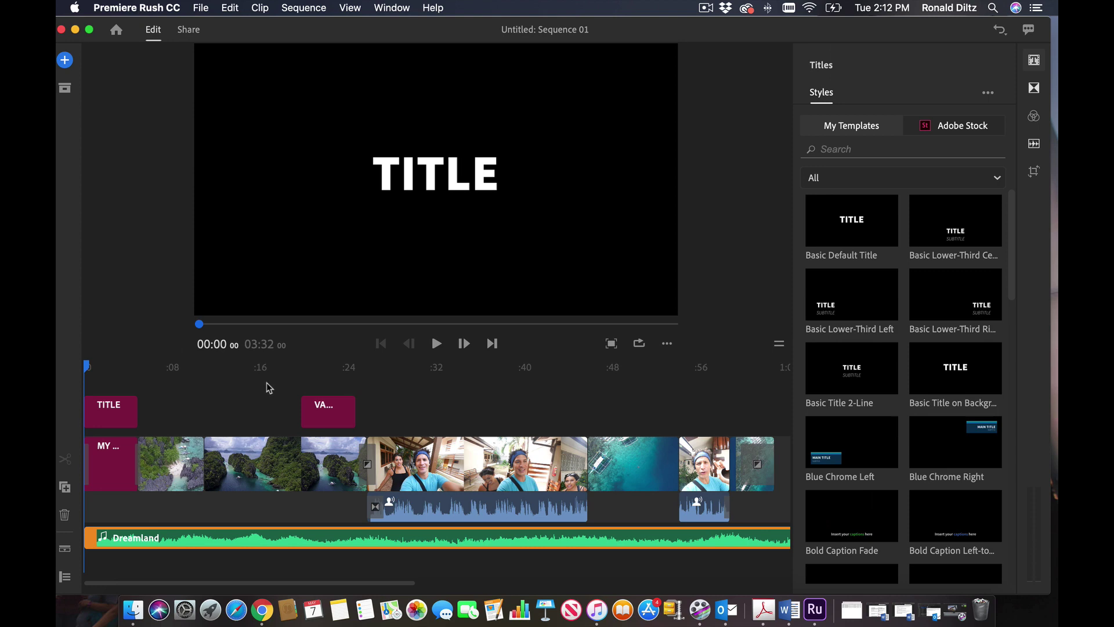
# Play the opening with the music, and delete the placeholder TITLE clip that overlaps the MY VACATION title.
pyautogui.press('space')
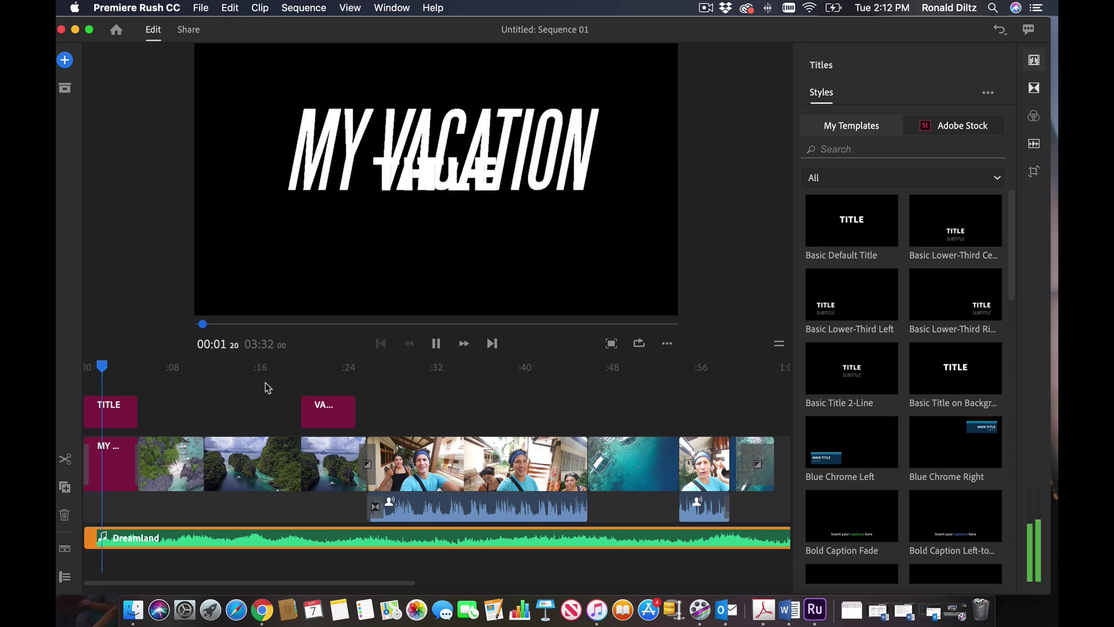
pyautogui.press('space')
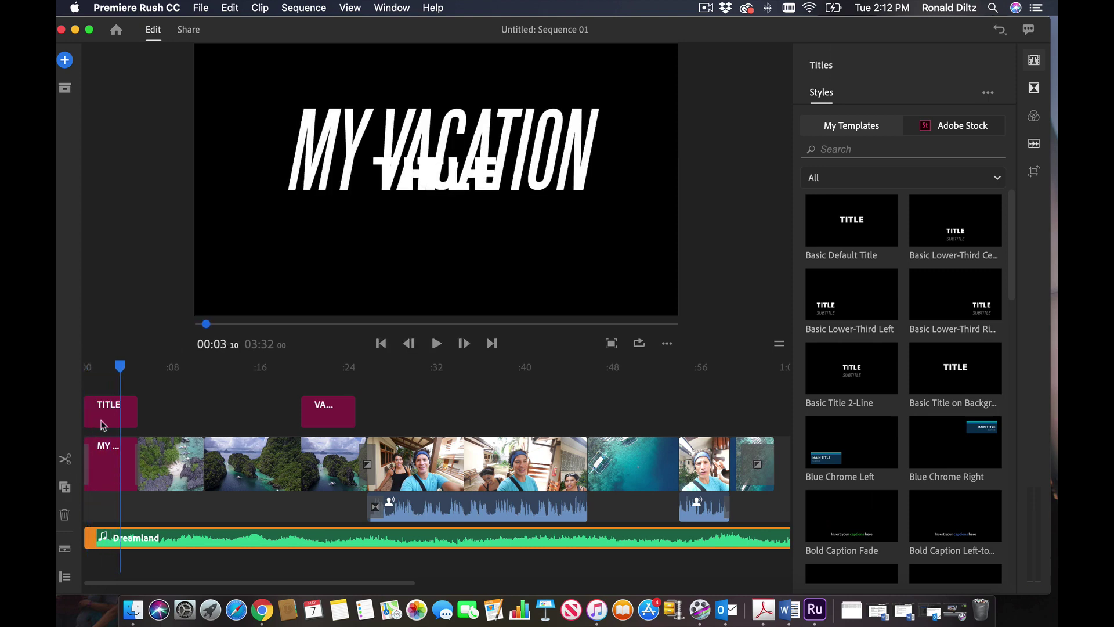
pyautogui.click(103, 426)
pyautogui.press('Delete')
# Play the sequence from near its beginning to the VACATION TIME title to review the clips with the Dreamland music.
pyautogui.moveTo(112, 374); pyautogui.dragTo(58, 378)
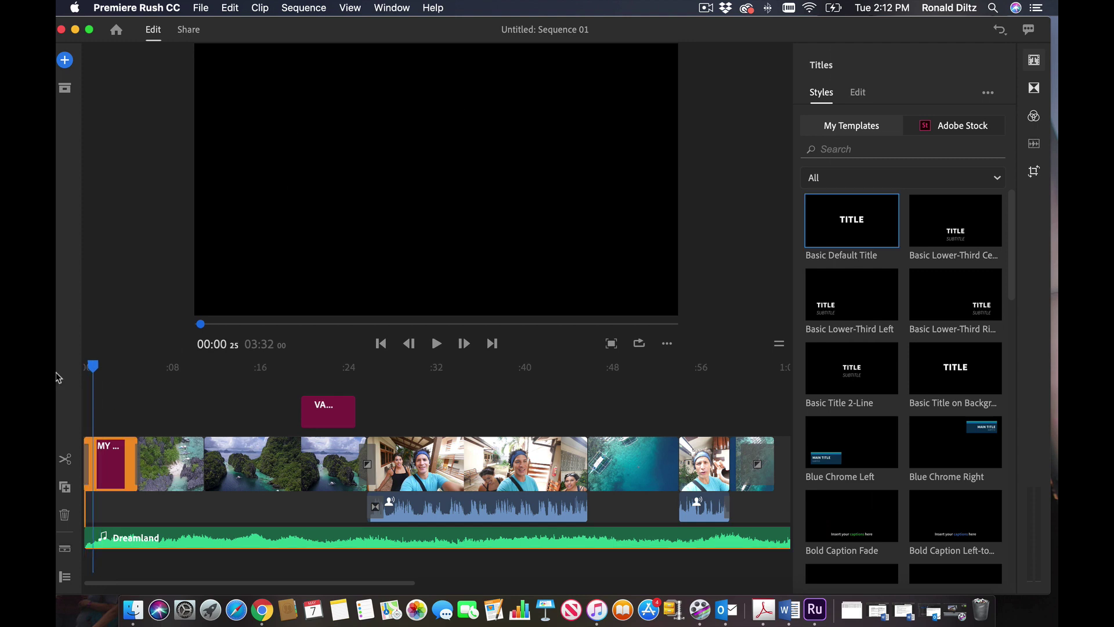
pyautogui.press('space')
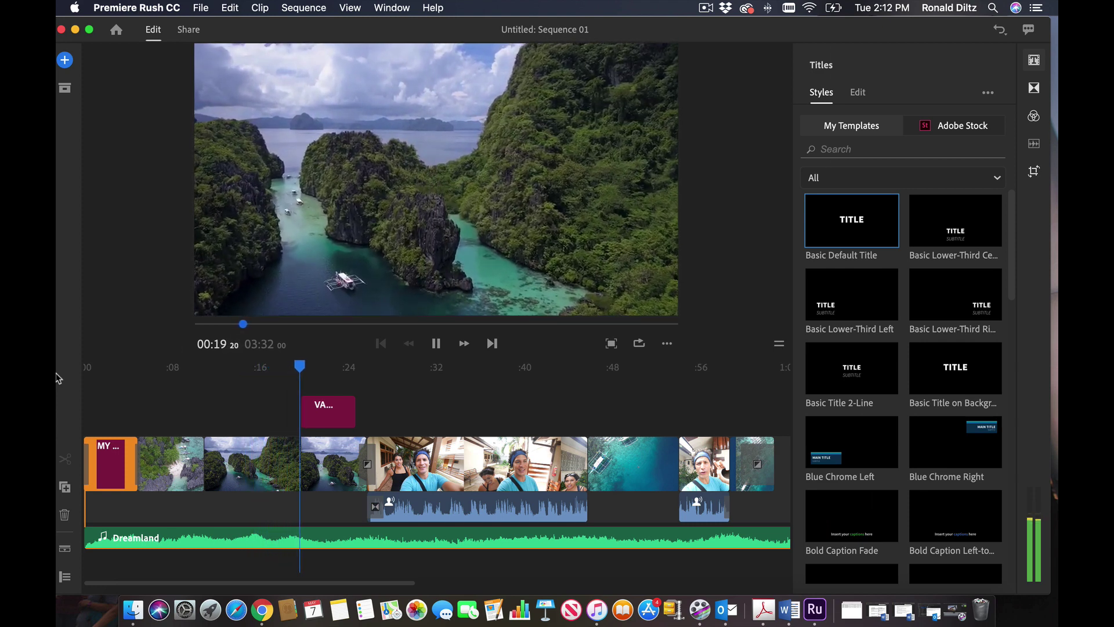
pyautogui.press('space')
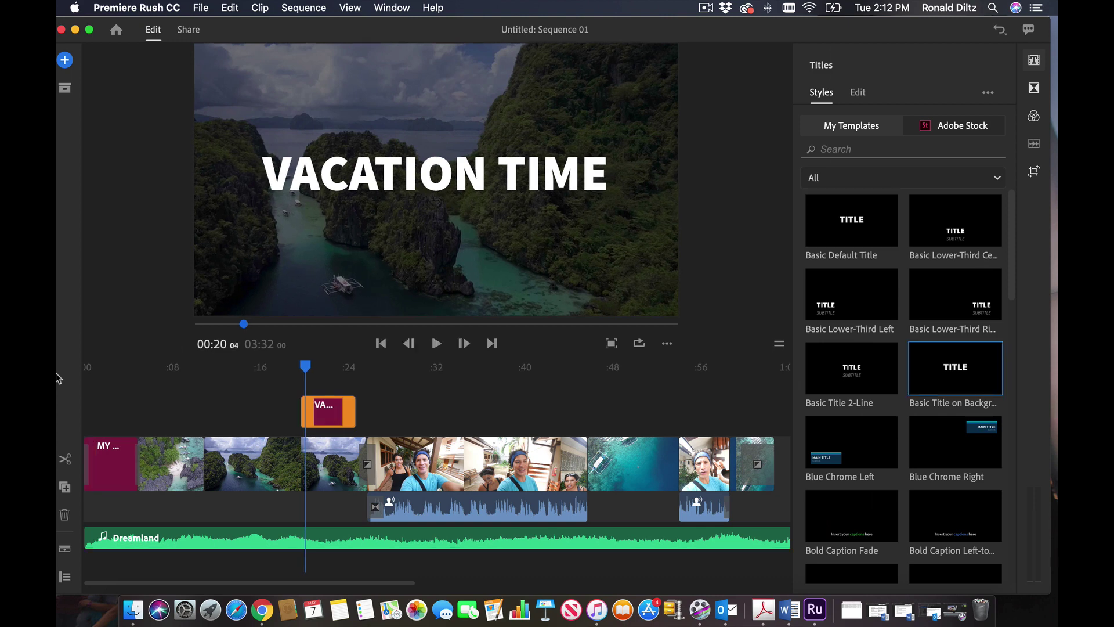
# Select the Dreamland music clip to show its audio settings, and inspect where it runs under the selfie clips' voice audio.
pyautogui.click(222, 541)
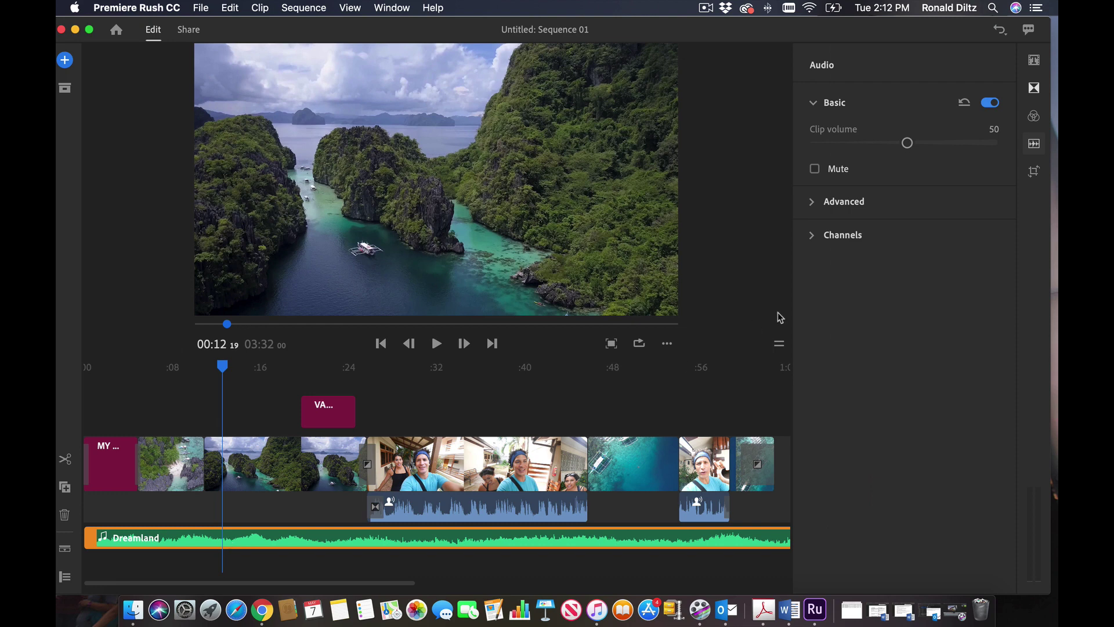
pyautogui.click(417, 537)
pyautogui.click(381, 541)
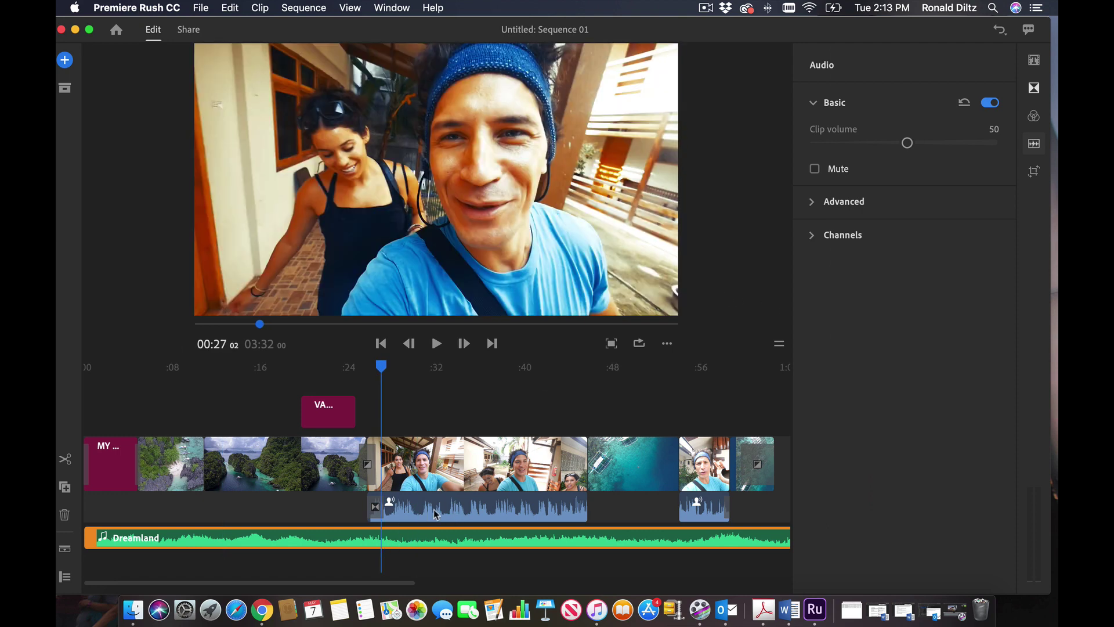
pyautogui.hscroll(2, 434, 509)
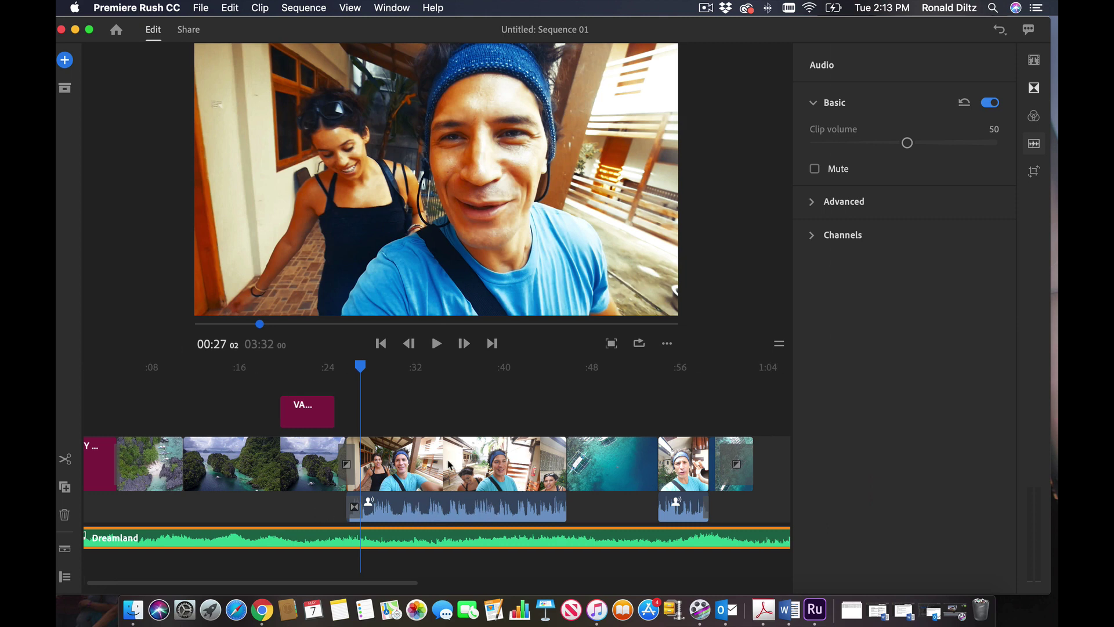
pyautogui.click(429, 540)
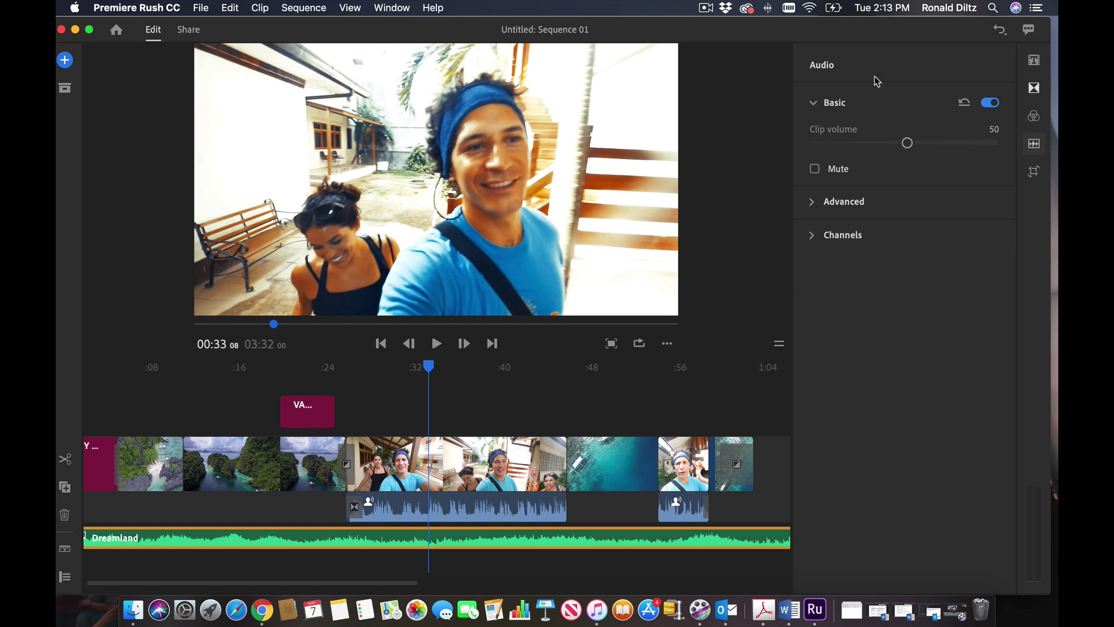
# Try Mute on and off for the Dreamland clip, and examine its advanced audio type options and left and right channels.
pyautogui.click(815, 169)
pyautogui.click(815, 169)
pyautogui.click(812, 208)
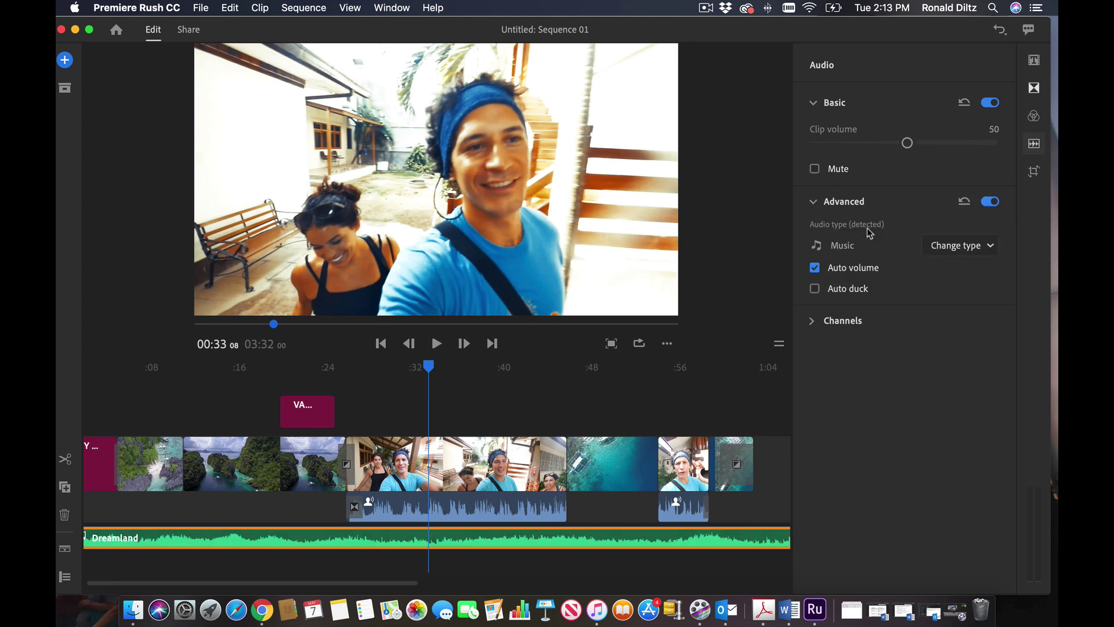
pyautogui.click(938, 251)
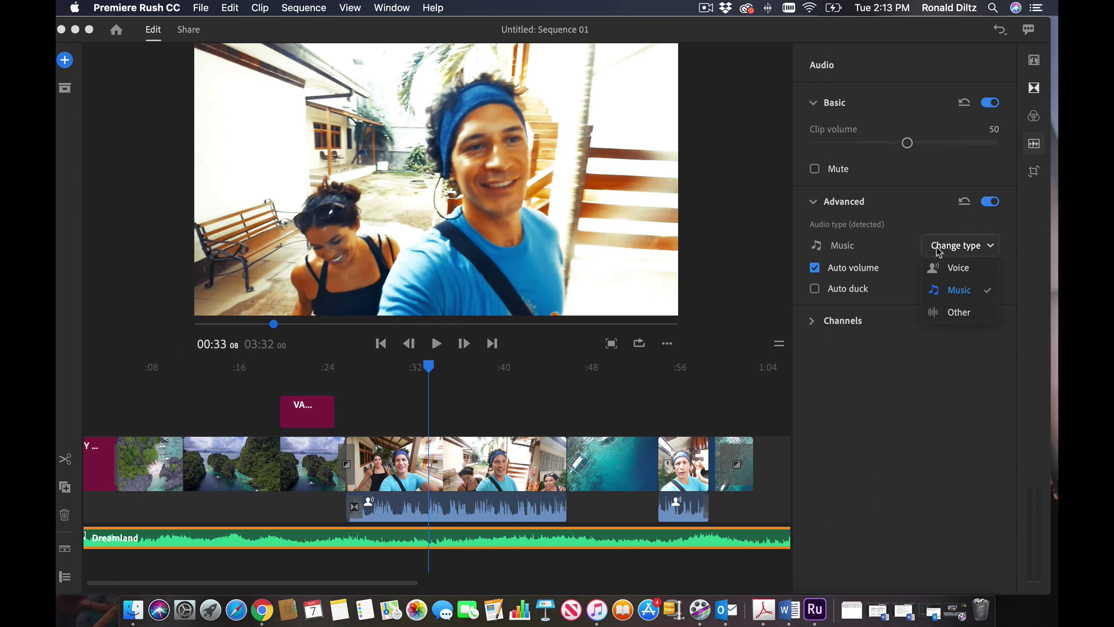
pyautogui.click(818, 202)
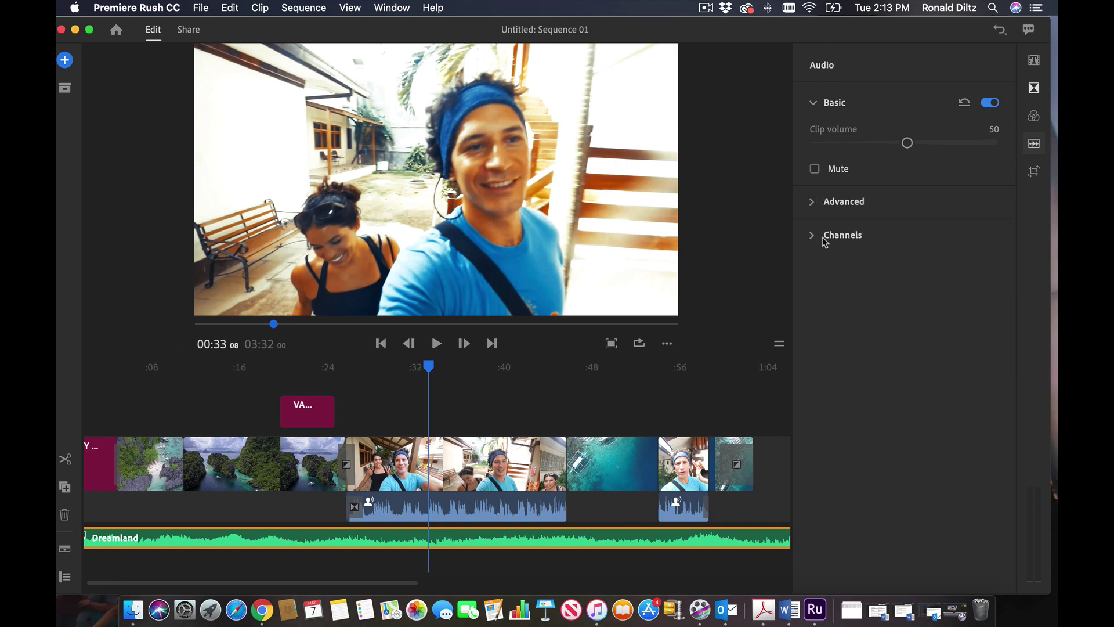
pyautogui.click(813, 240)
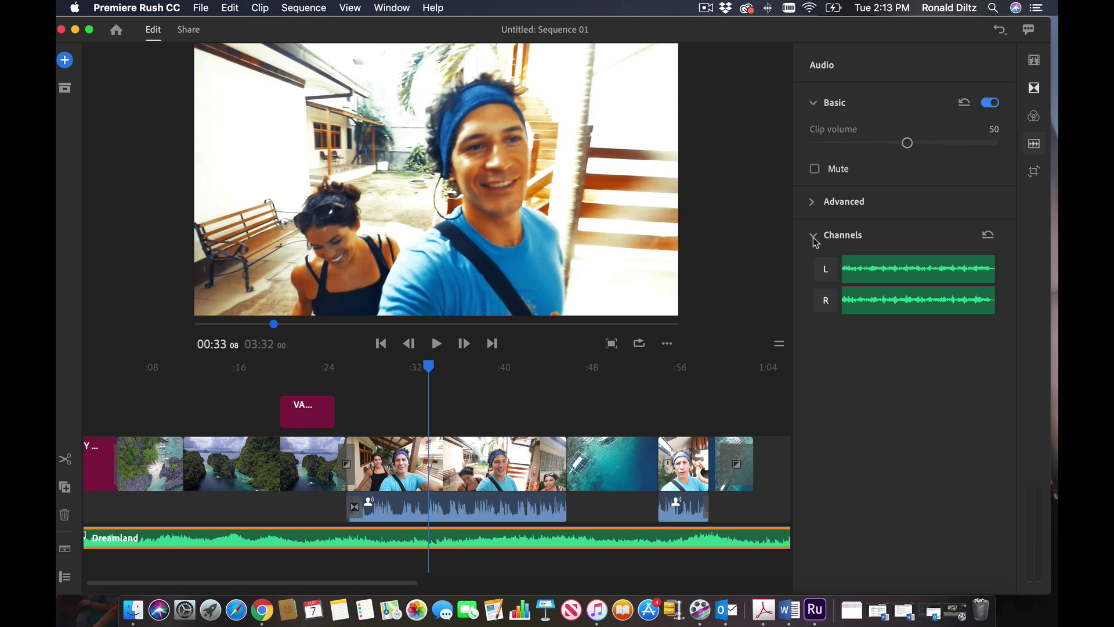
pyautogui.click(814, 238)
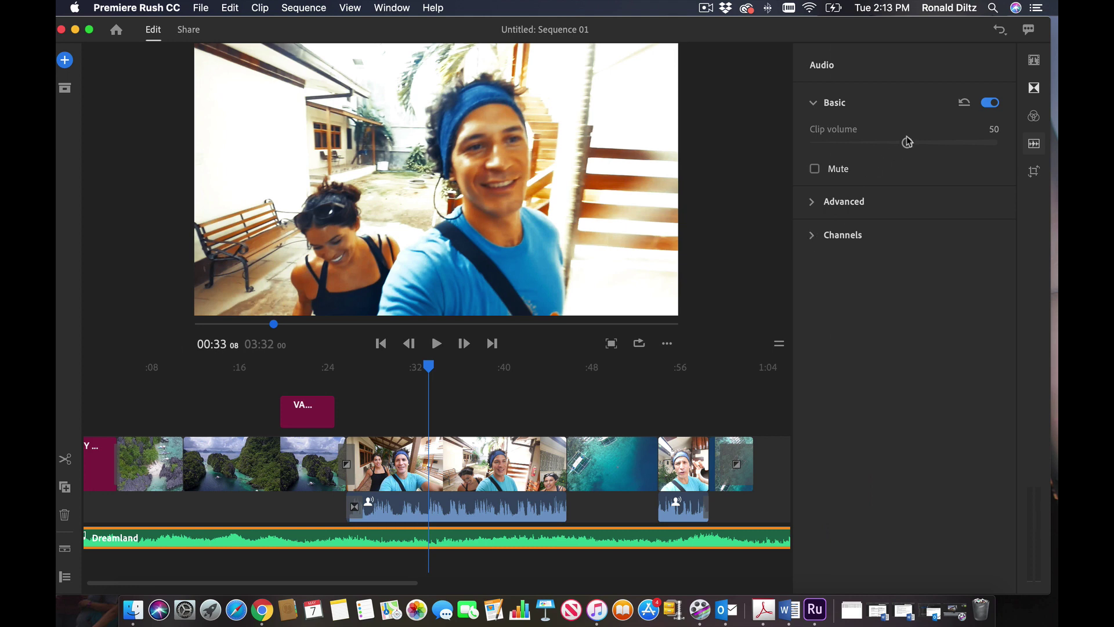
# Try the Dreamland clip's volume at 31, and play the selfie clip to check the music against the voices.
pyautogui.moveTo(905, 145); pyautogui.dragTo(873, 147)
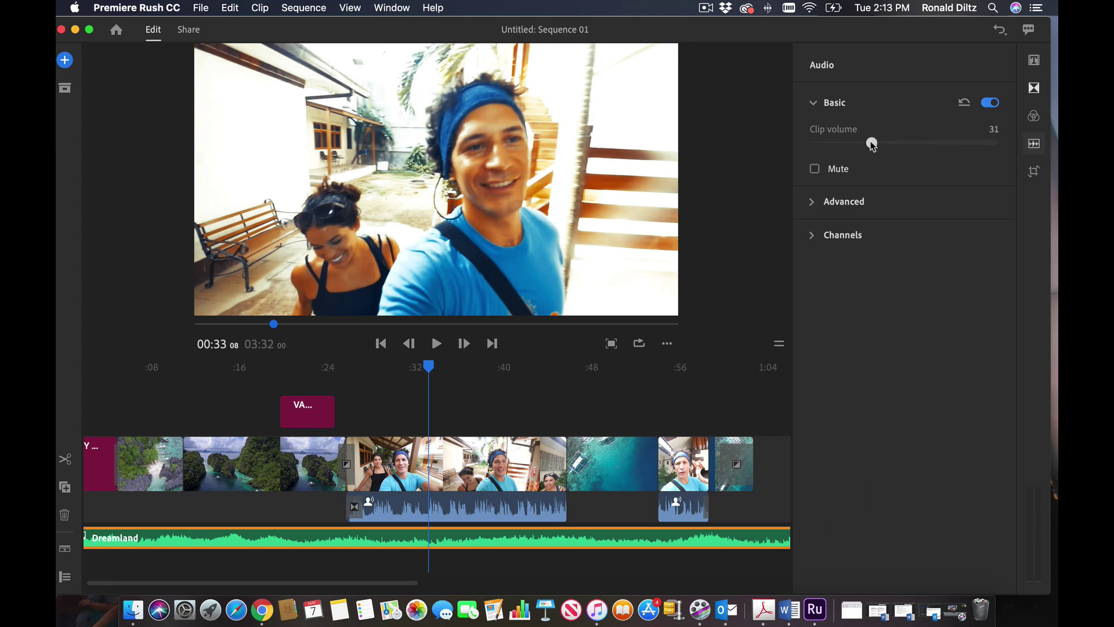
pyautogui.click(987, 104)
pyautogui.click(988, 103)
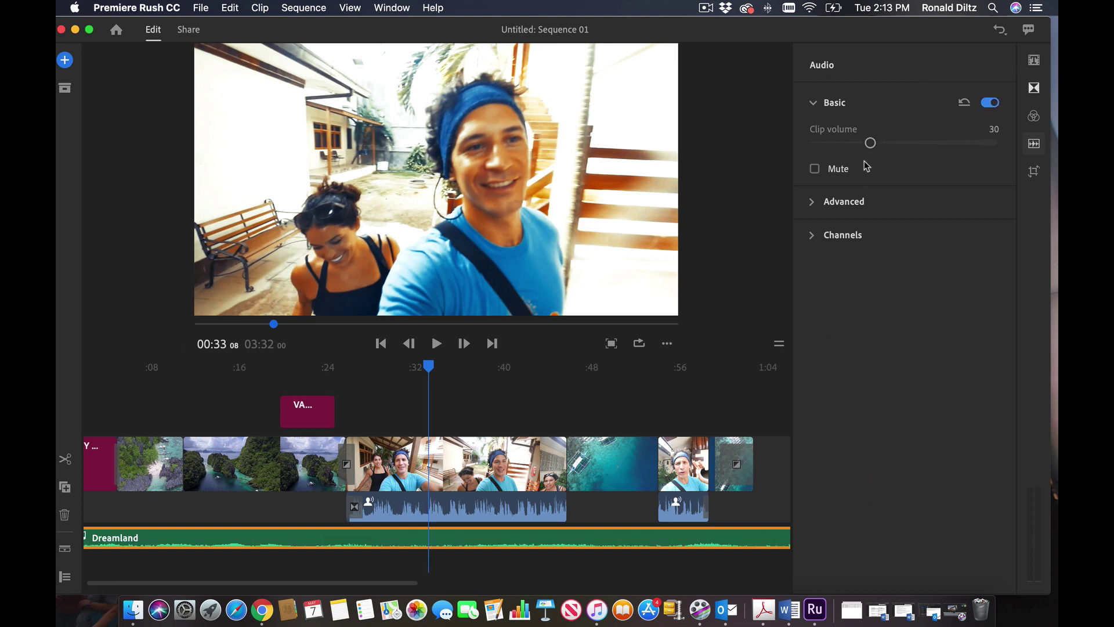
pyautogui.moveTo(871, 144); pyautogui.dragTo(872, 146)
pyautogui.press('space')
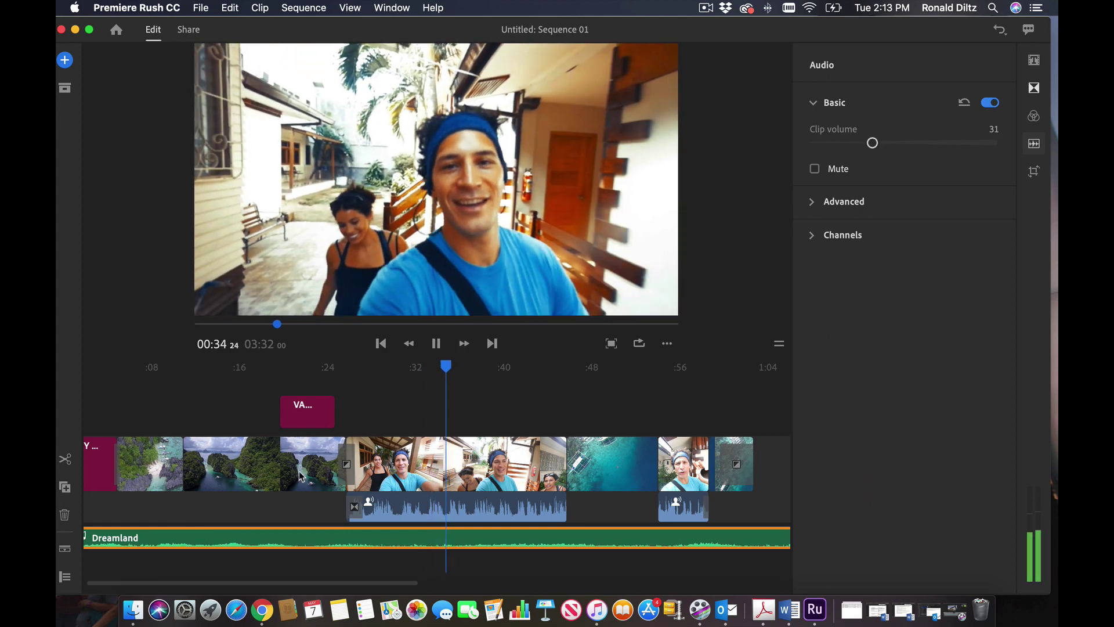
pyautogui.press('space')
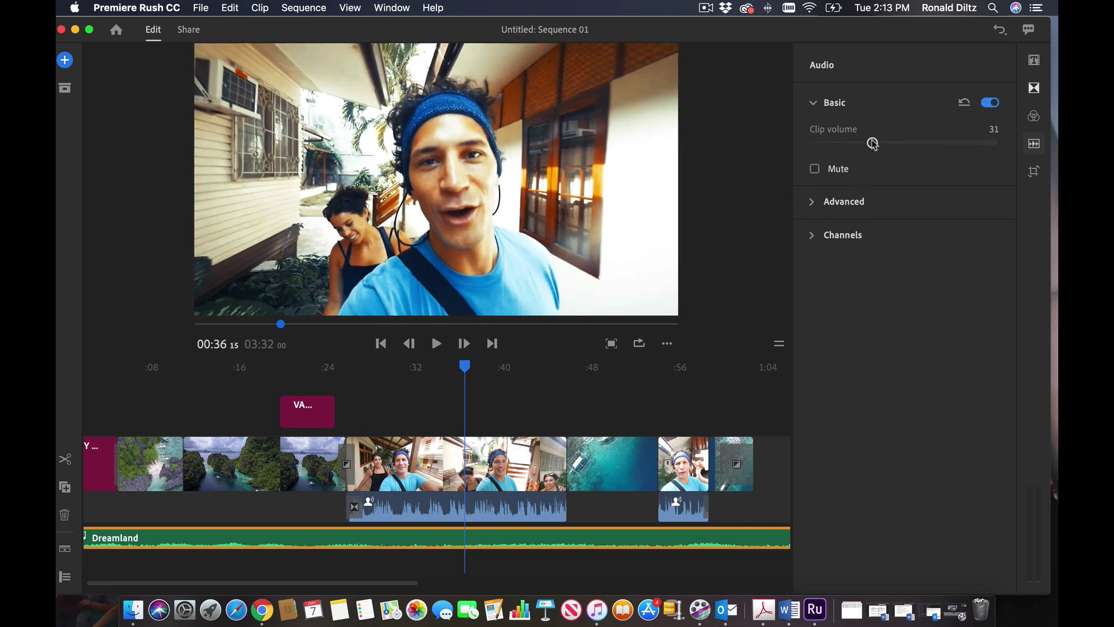
# Lower the Dreamland clip's volume to 28, and replay the move into the selfie clip from about 24 seconds.
pyautogui.moveTo(872, 143); pyautogui.dragTo(867, 143)
pyautogui.moveTo(465, 366); pyautogui.dragTo(319, 383)
pyautogui.press('space')
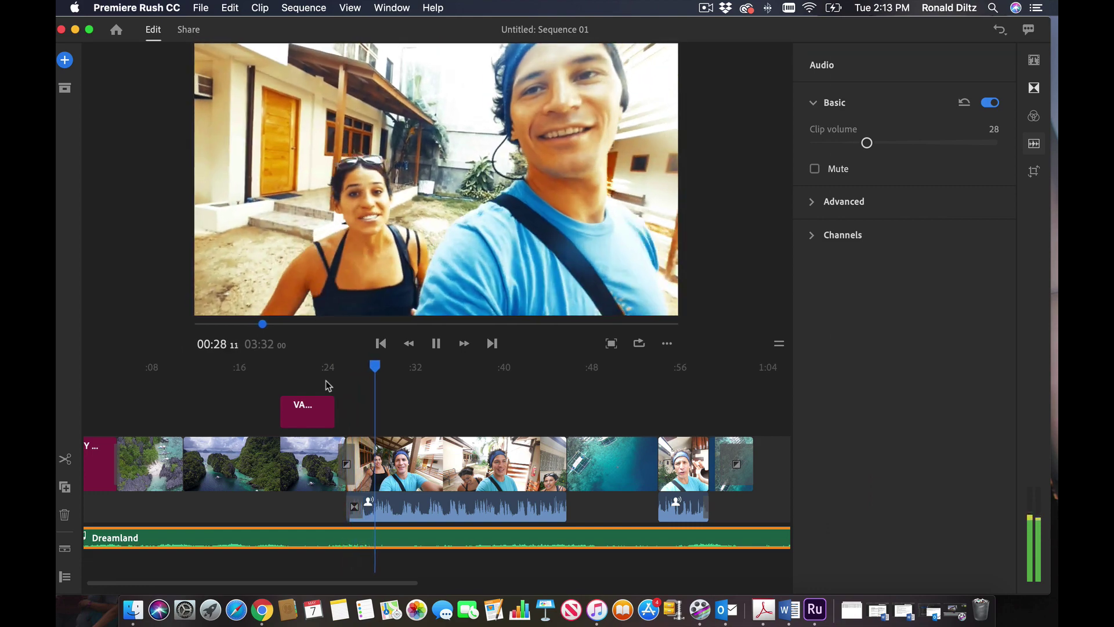
pyautogui.press('space')
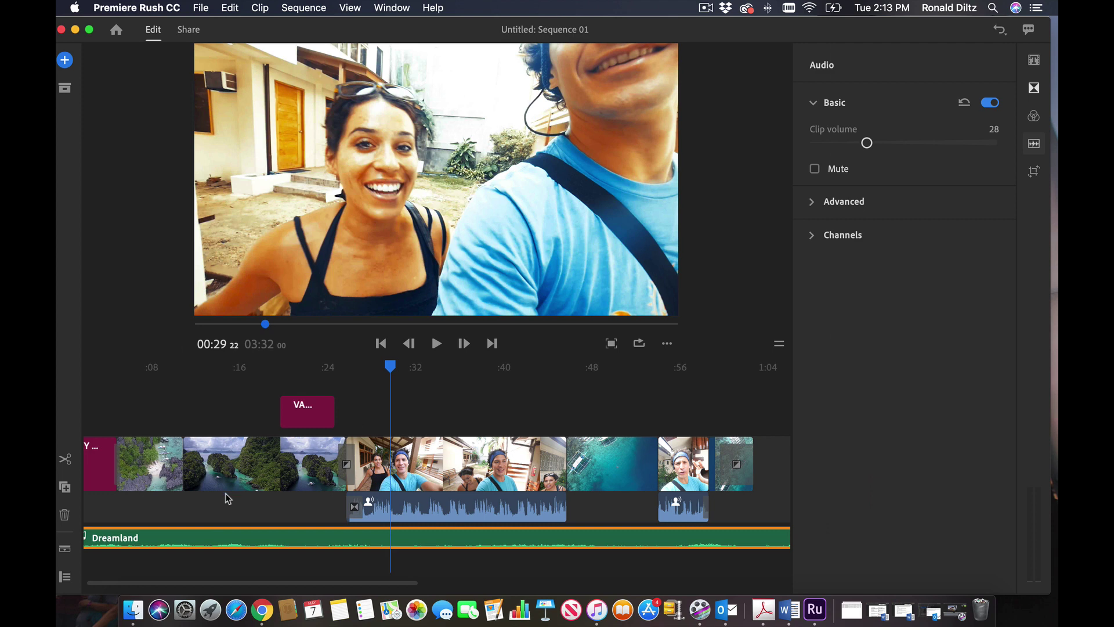
# Split the Dreamland music at 00:25 28, where the first selfie clip begins.
pyautogui.hscroll(-3, 228, 528)
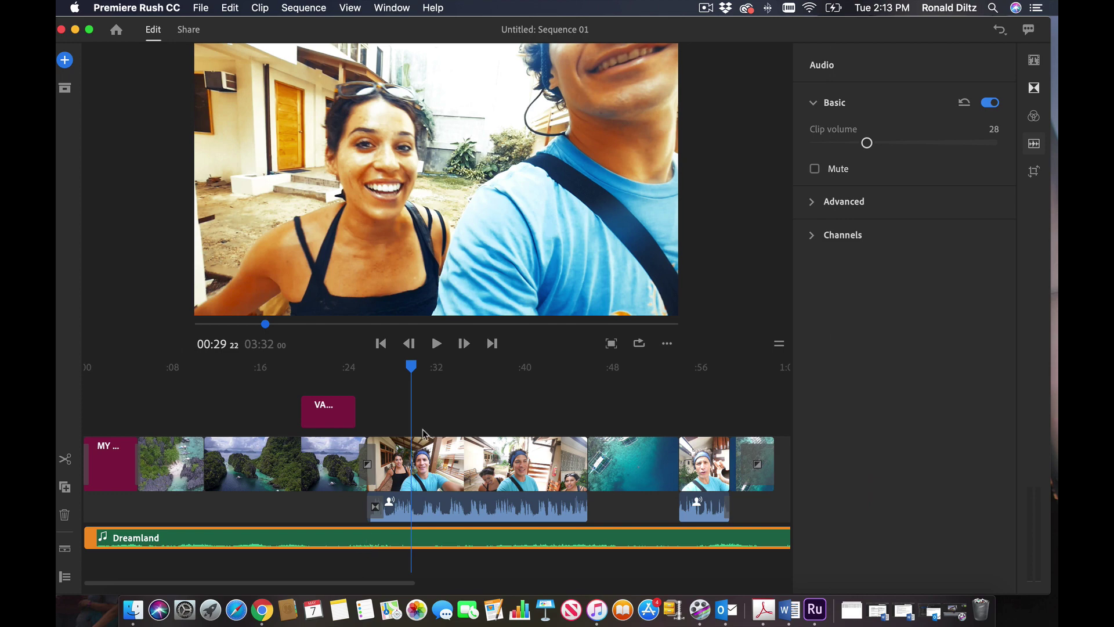
pyautogui.moveTo(413, 368); pyautogui.dragTo(372, 370)
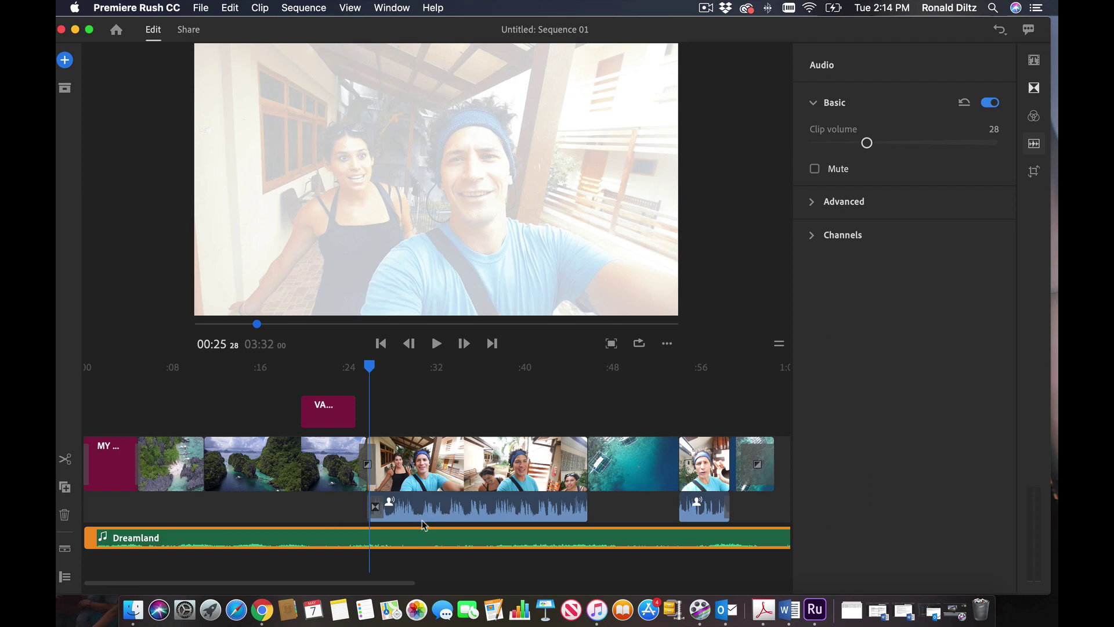
pyautogui.click(65, 460)
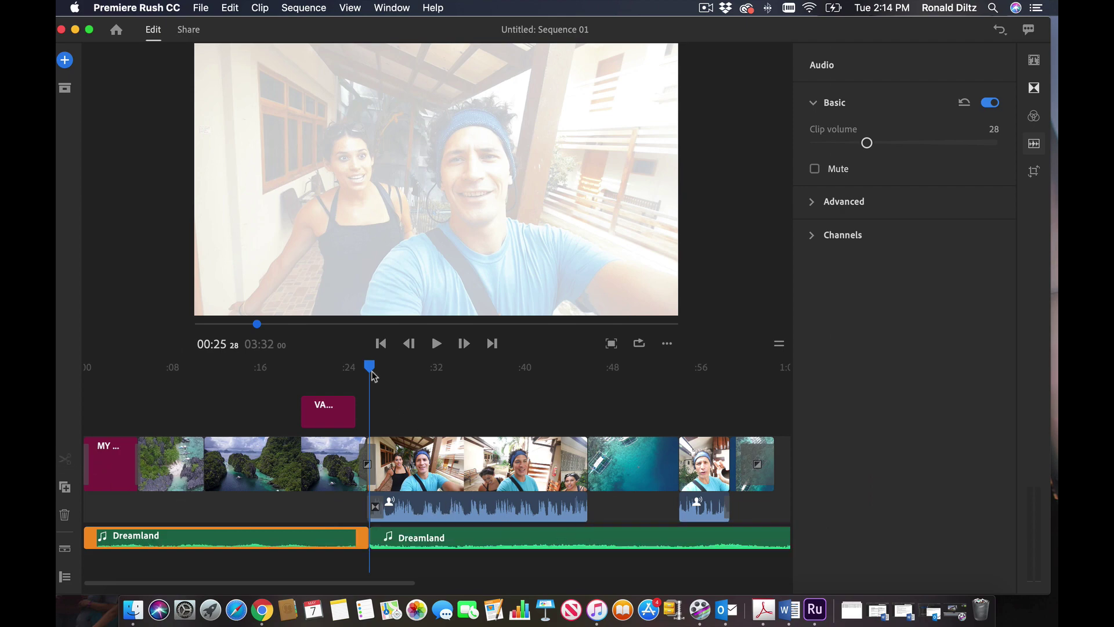
# Split the Dreamland music again at 00:45 22, where the first selfie clip ends.
pyautogui.moveTo(373, 376); pyautogui.dragTo(586, 394)
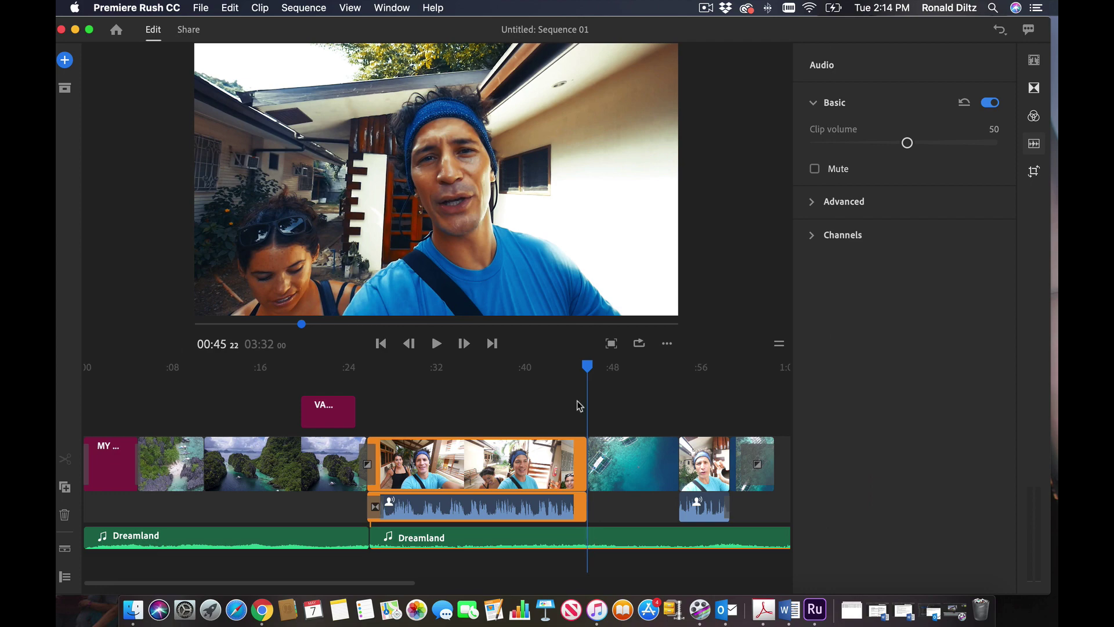
pyautogui.moveTo(590, 373)
pyautogui.mouseDown()
pyautogui.moveTo(559, 371)
pyautogui.moveTo(589, 369)
pyautogui.mouseUp()
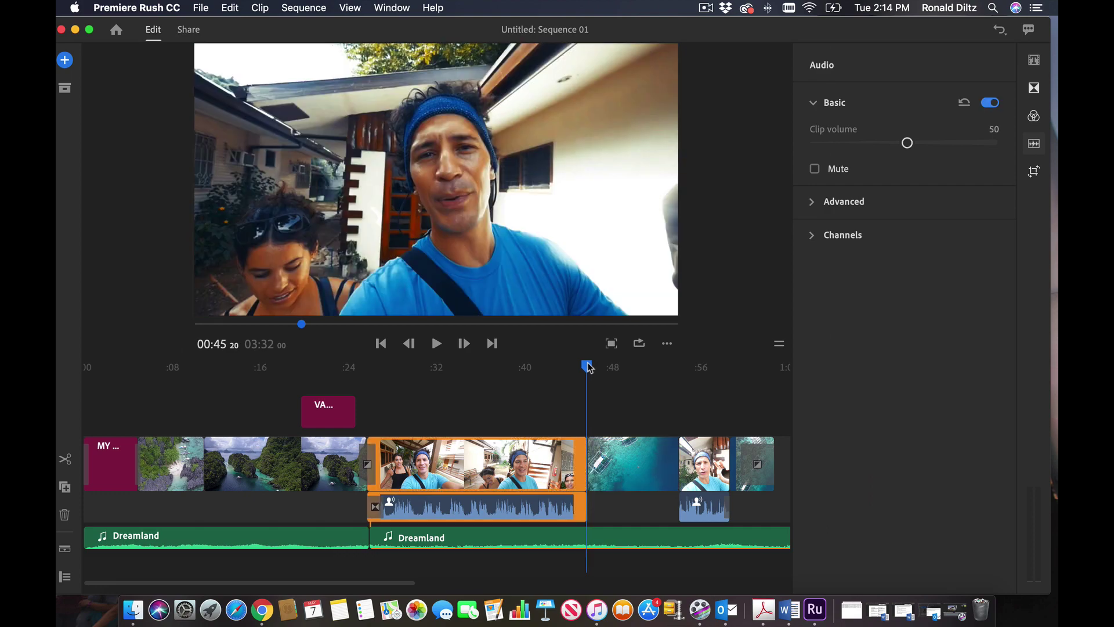
pyautogui.hscroll(3, 482, 481)
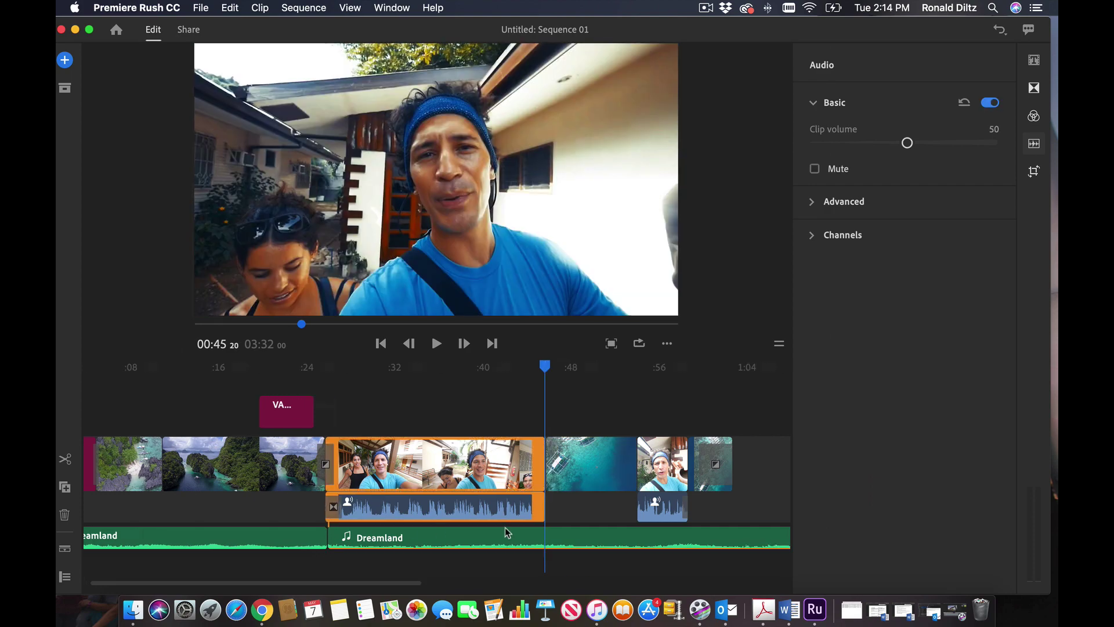
pyautogui.click(503, 533)
pyautogui.moveTo(501, 367); pyautogui.dragTo(545, 366)
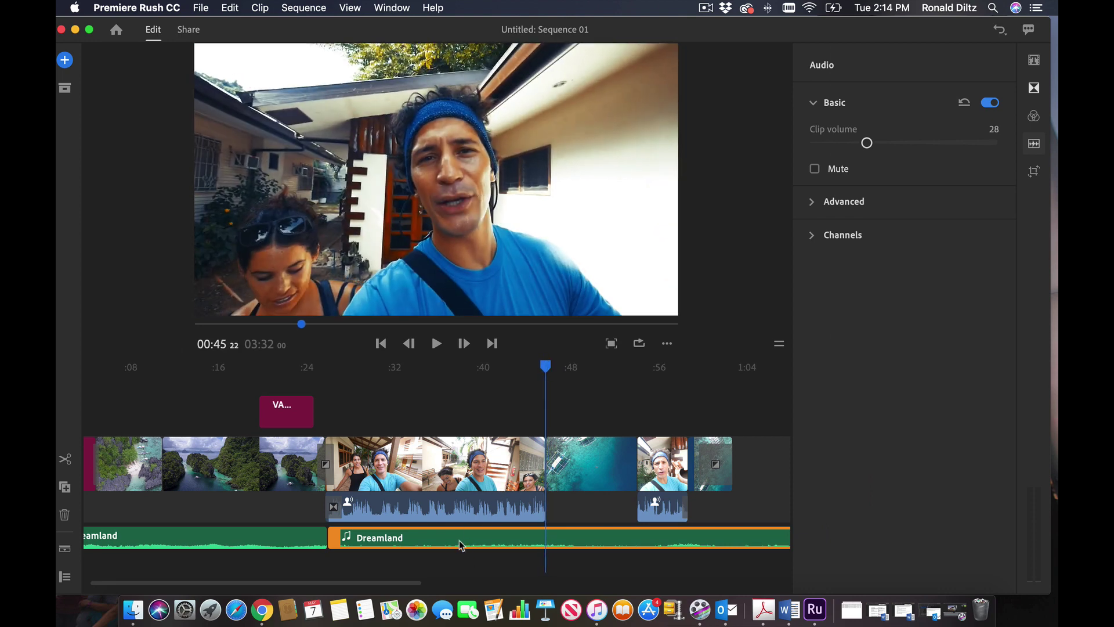
pyautogui.click(68, 461)
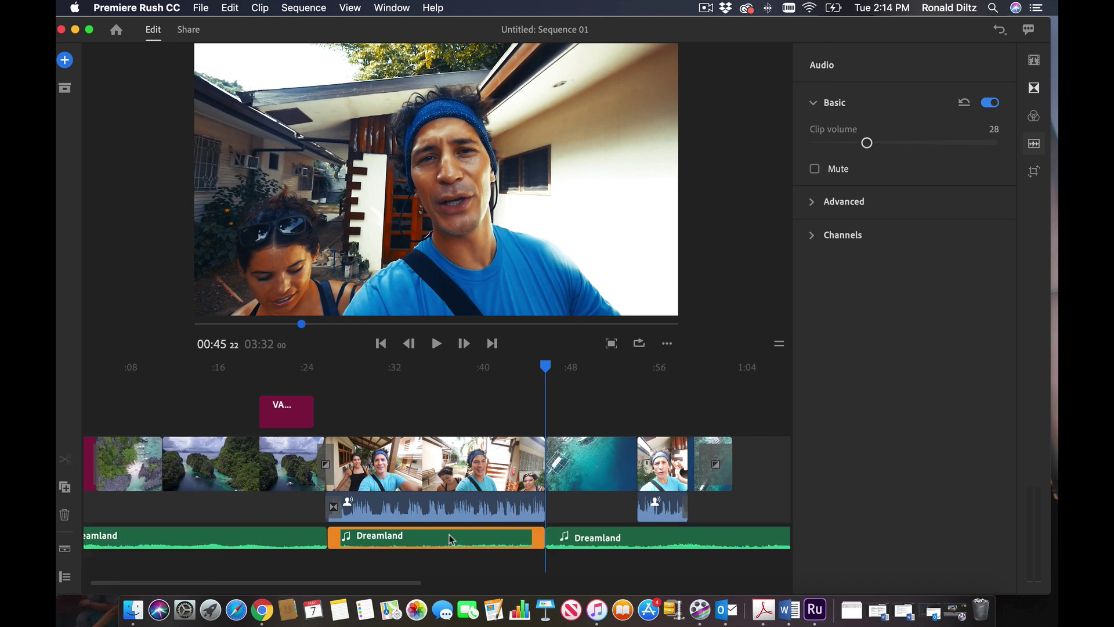
# Set the volume of the first Dreamland segment, before the selfie clip, to 40.
pyautogui.click(267, 542)
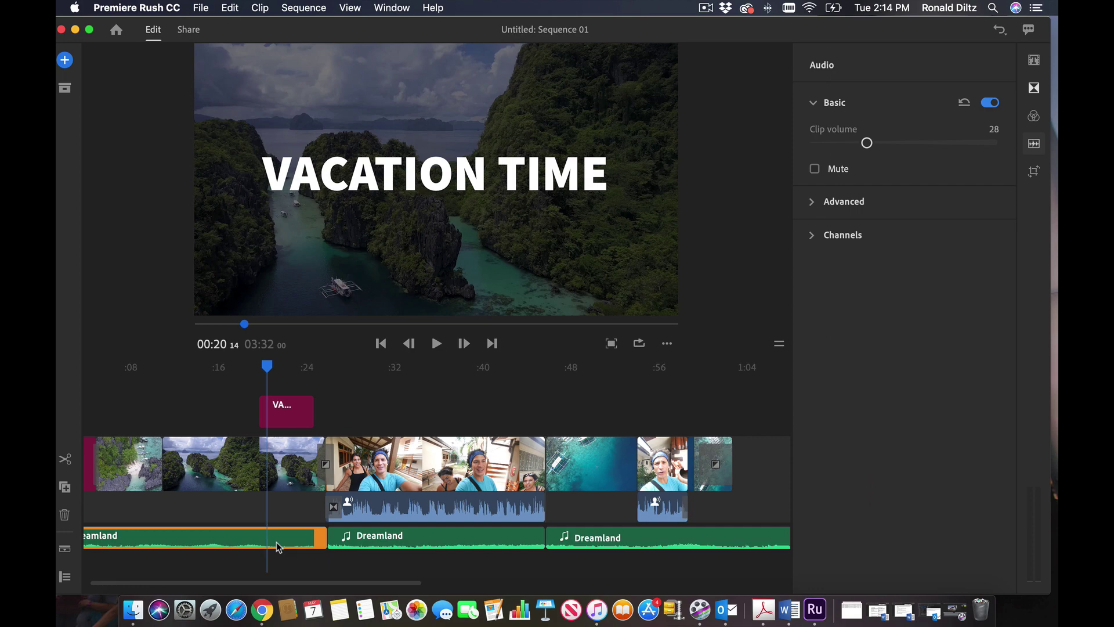
pyautogui.click(410, 535)
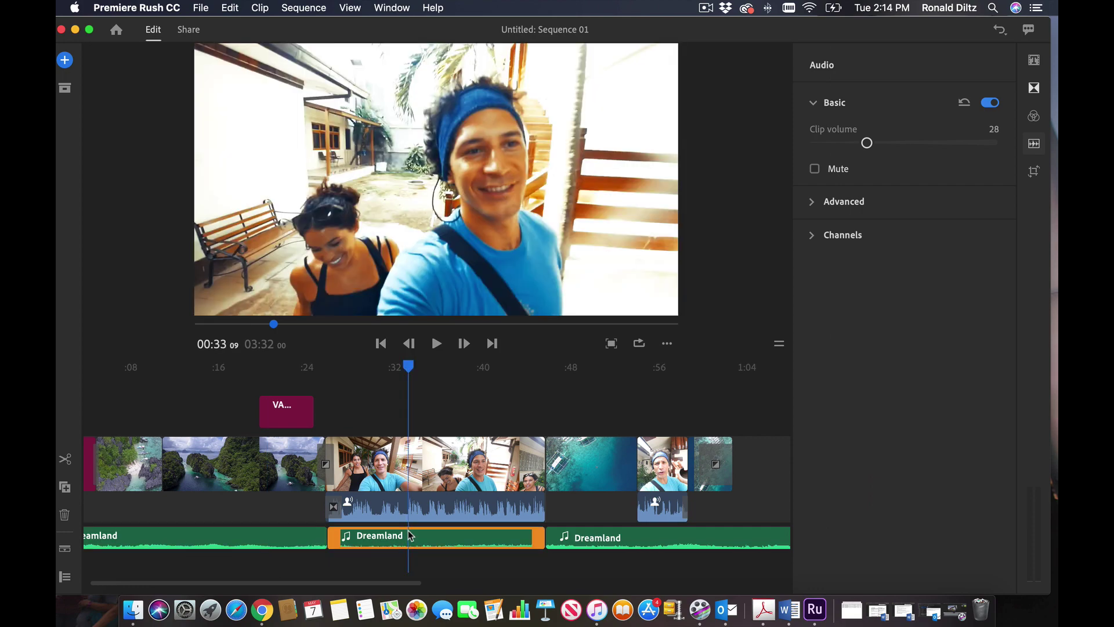
pyautogui.click(225, 536)
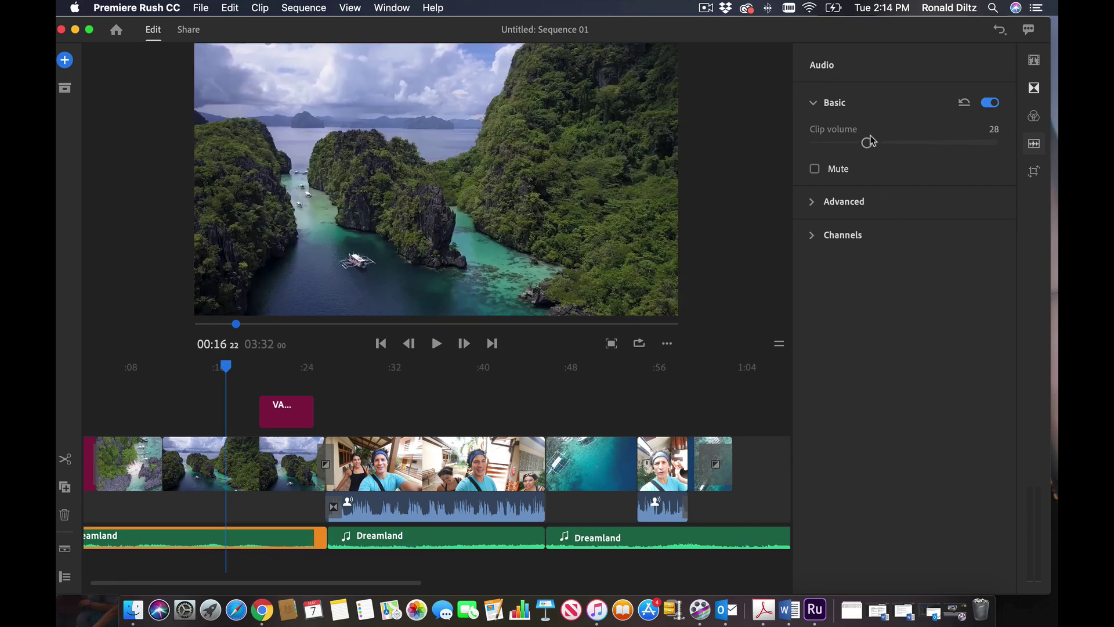
pyautogui.moveTo(870, 141); pyautogui.dragTo(886, 142)
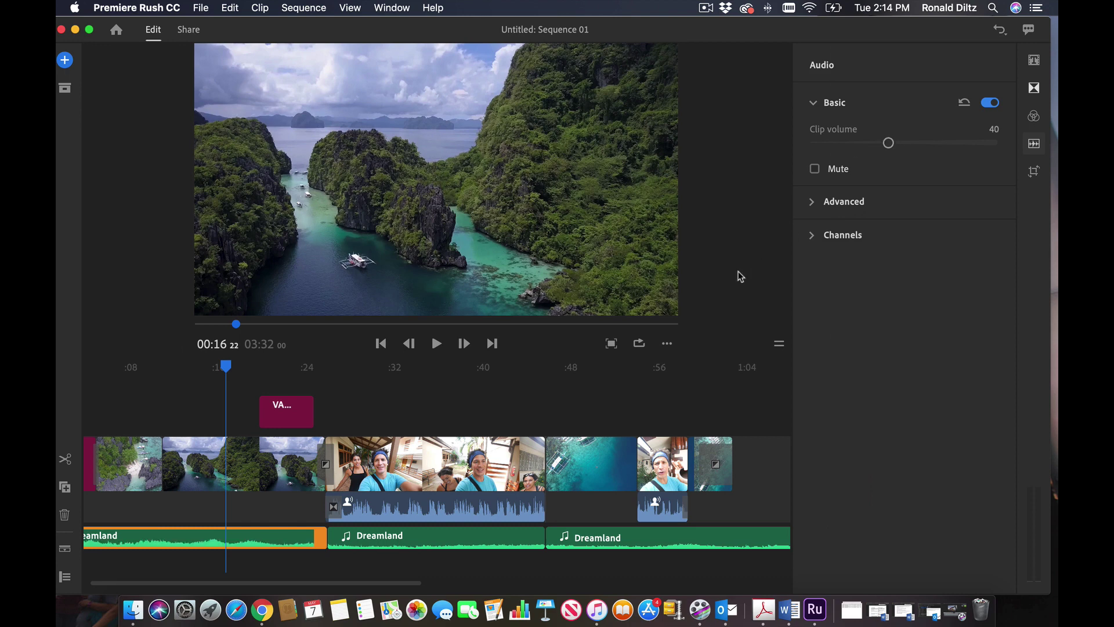
# Set the volume of the last Dreamland segment, after the first selfie clip, to about 40.
pyautogui.click(608, 536)
pyautogui.moveTo(868, 141); pyautogui.dragTo(894, 144)
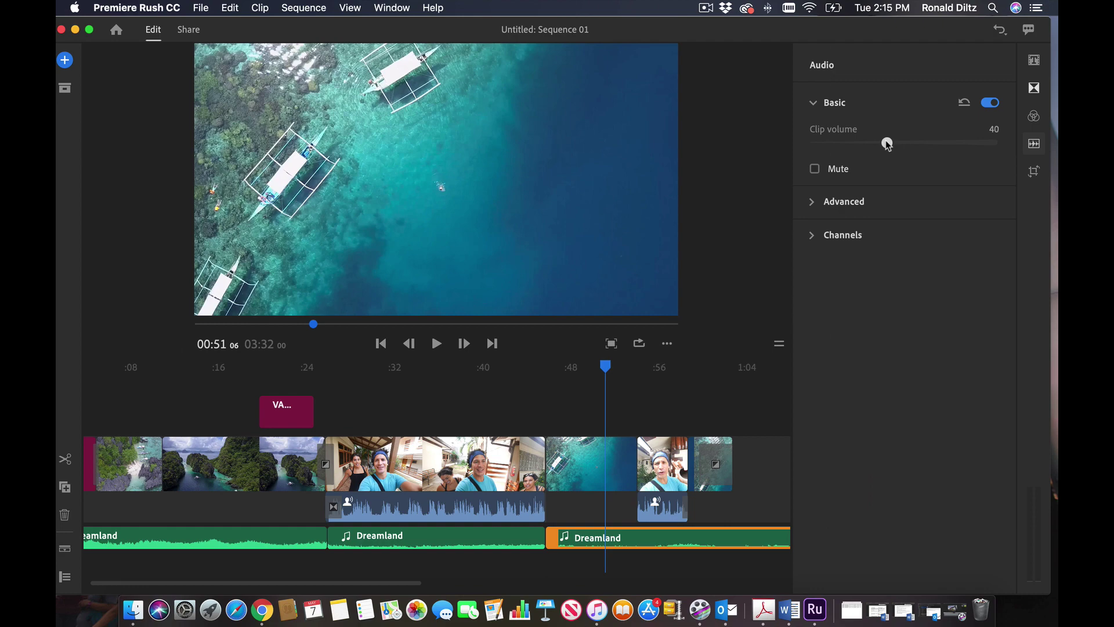
pyautogui.moveTo(887, 144); pyautogui.dragTo(889, 143)
# Check the middle Dreamland segment's volume, and play the sequence from the beginning to the second selfie clip to review the music levels.
pyautogui.click(381, 464)
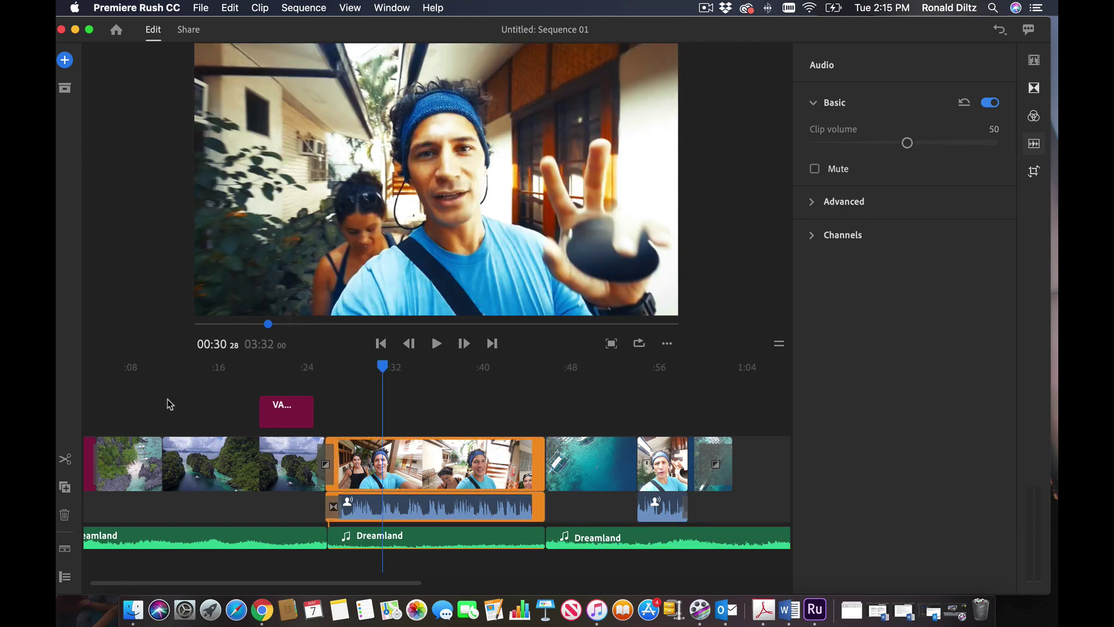
pyautogui.click(129, 406)
pyautogui.click(447, 542)
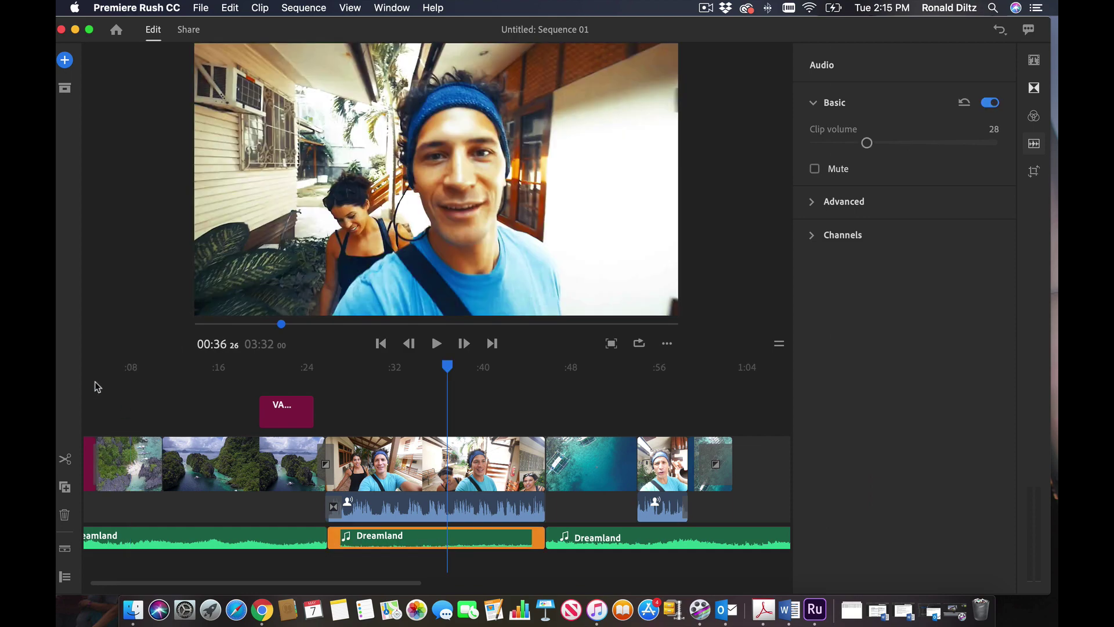
pyautogui.press('Home')
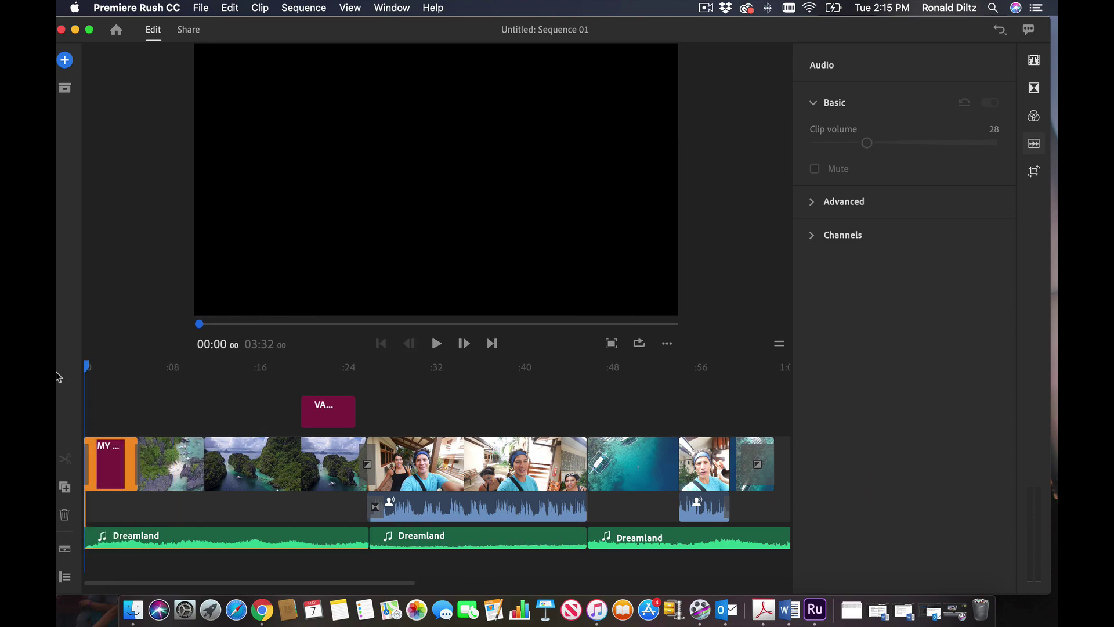
pyautogui.press('space')
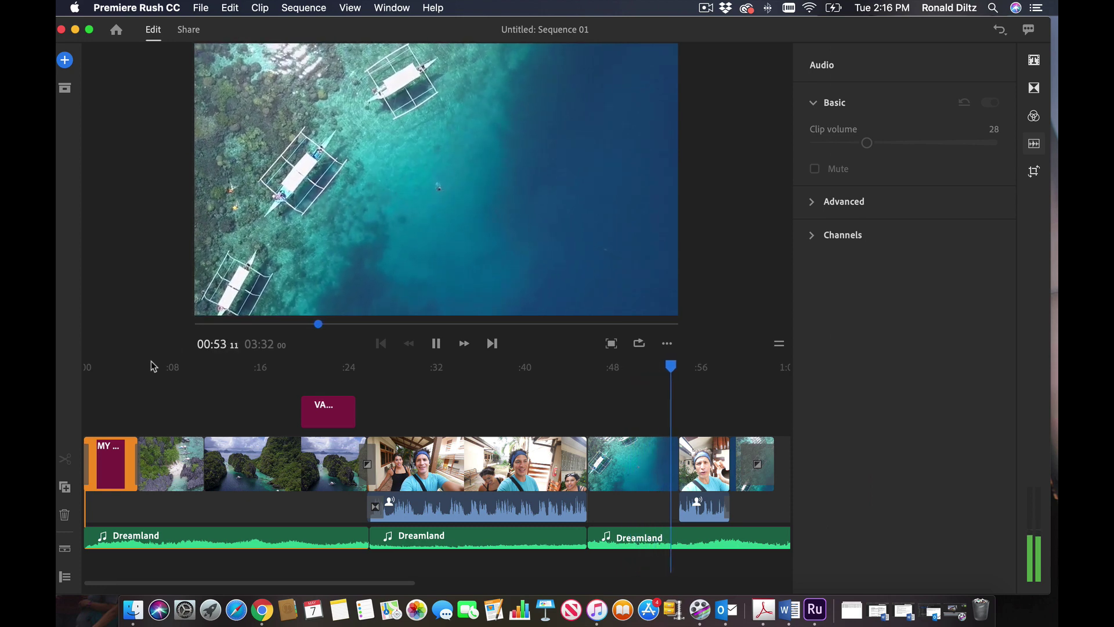
pyautogui.press('space')
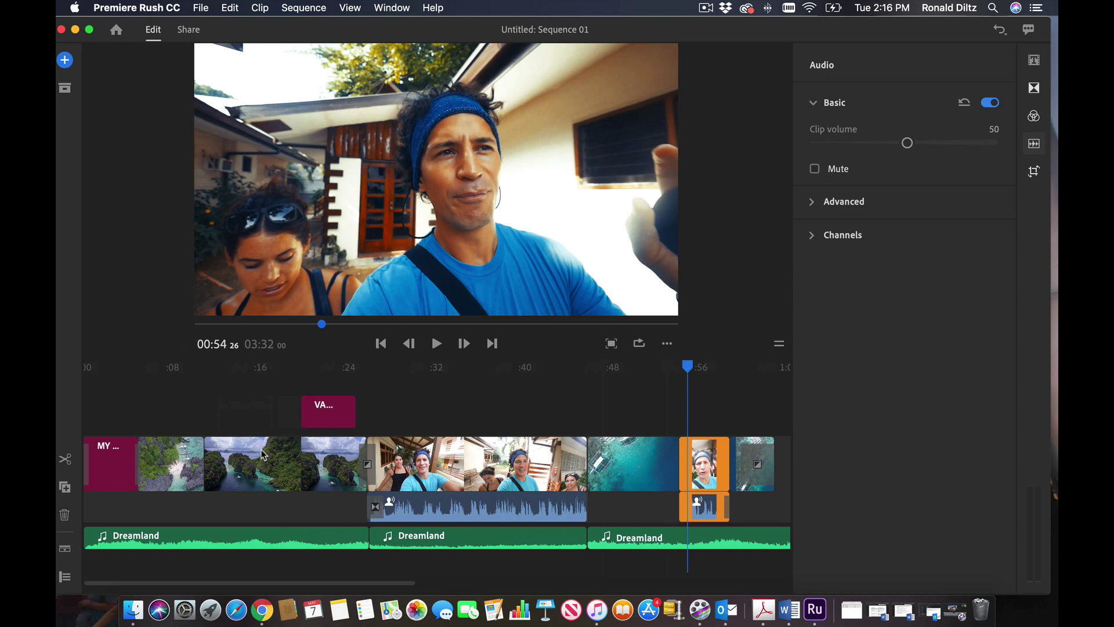
# Open the sharing settings for the sequence, and name the local export file Example.
pyautogui.click(198, 5)
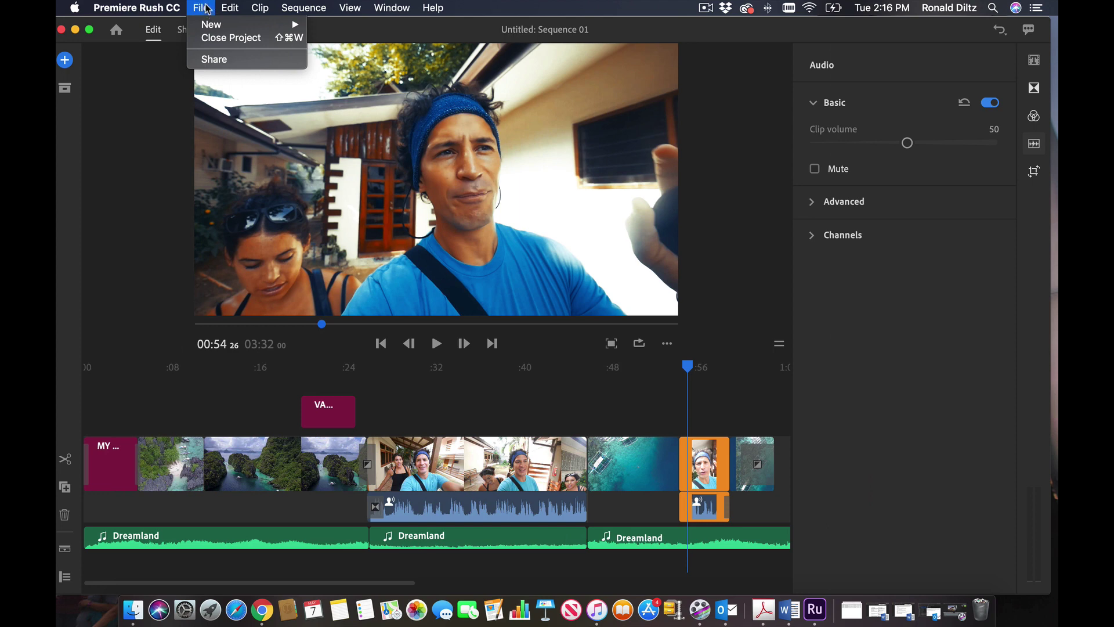
pyautogui.click(215, 60)
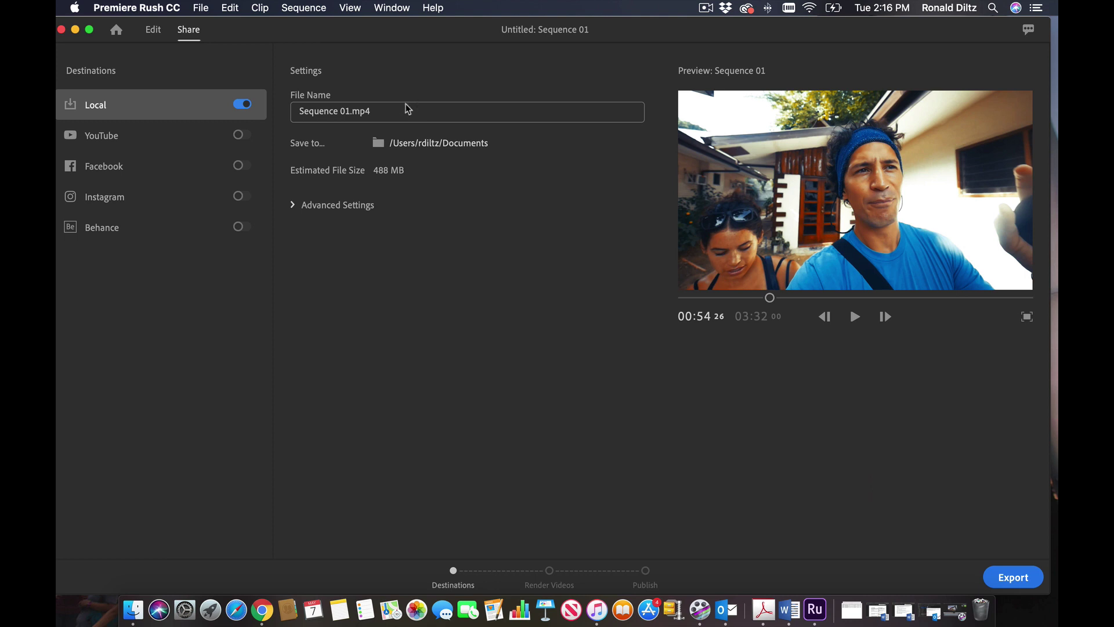
pyautogui.click(389, 110)
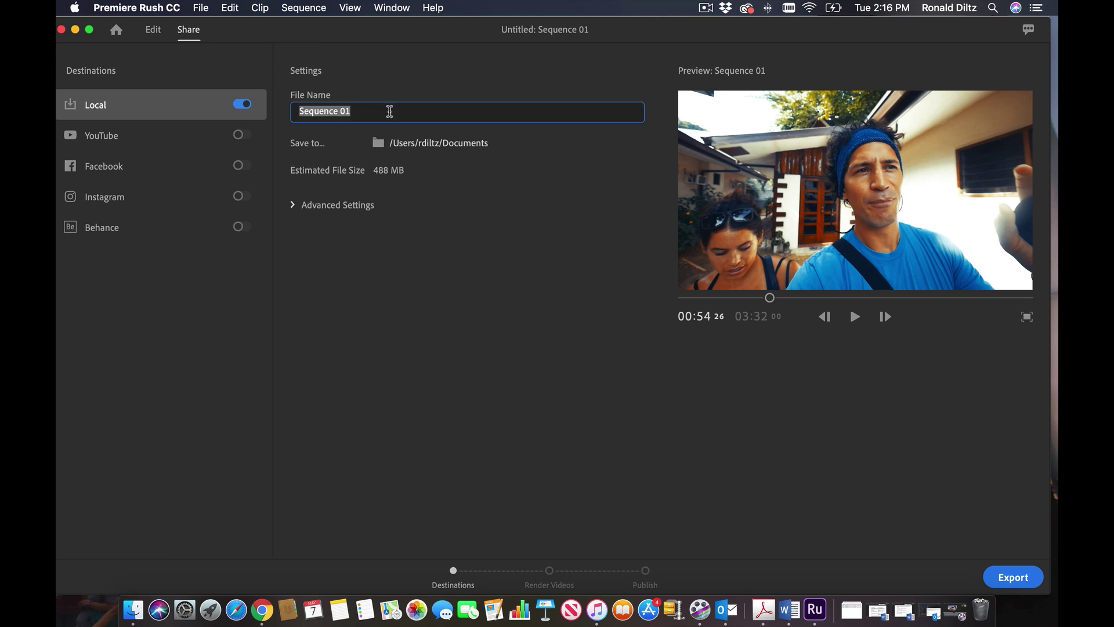
pyautogui.write('Example')
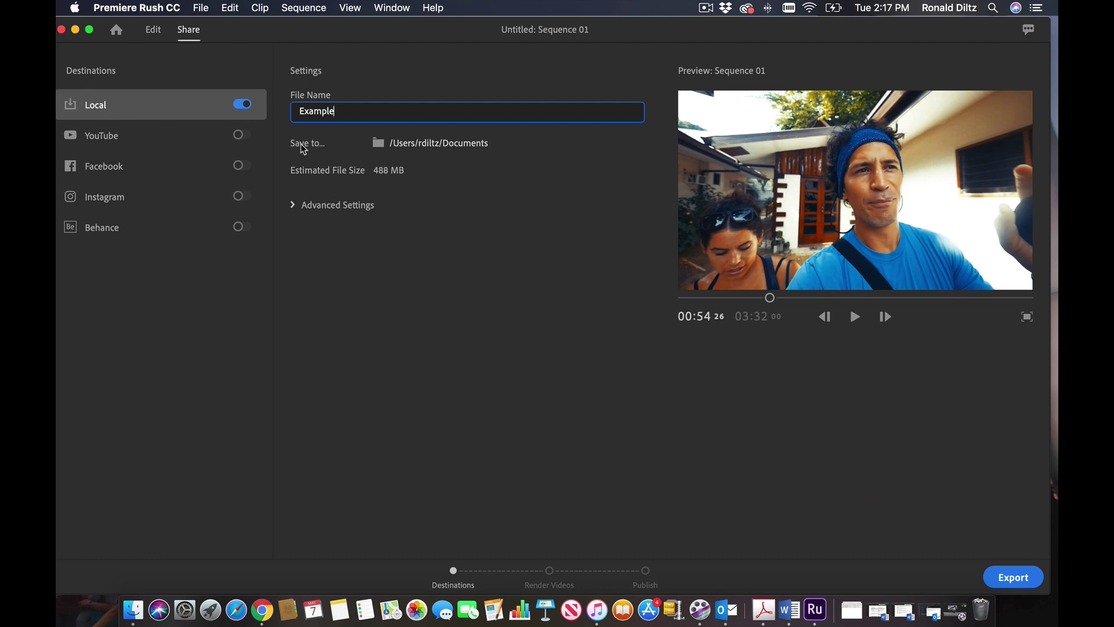
# Try to name the export file with the creator's last and first name followed by _Example.
pyautogui.doubleClick(329, 112)
pyautogui.write('Diltz_Ronald')
pyautogui.write('_Examp')
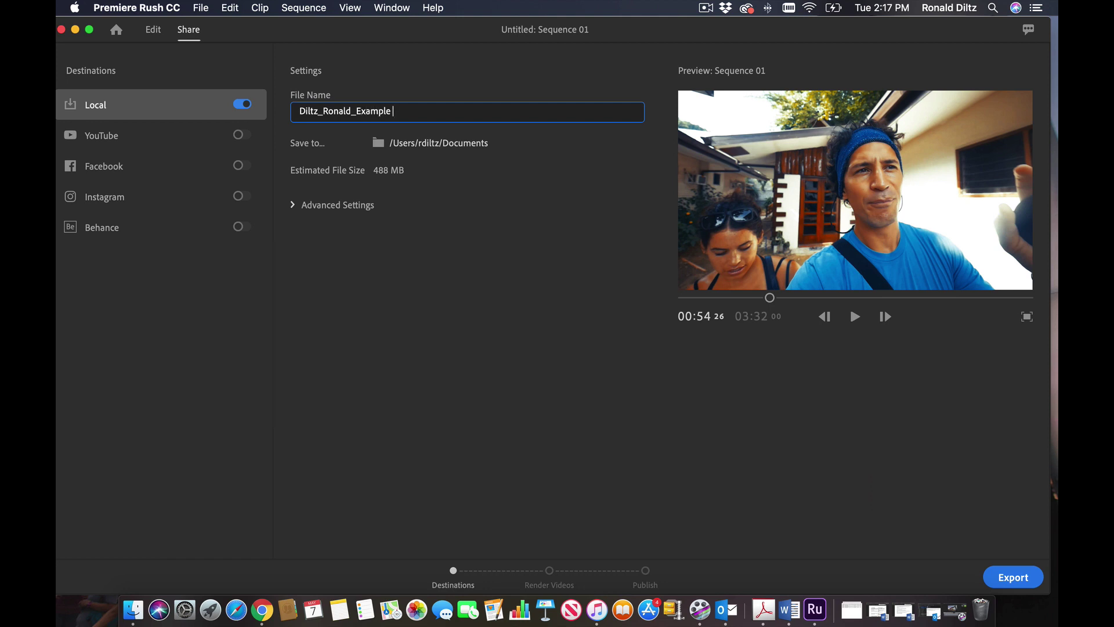
pyautogui.click(304, 146)
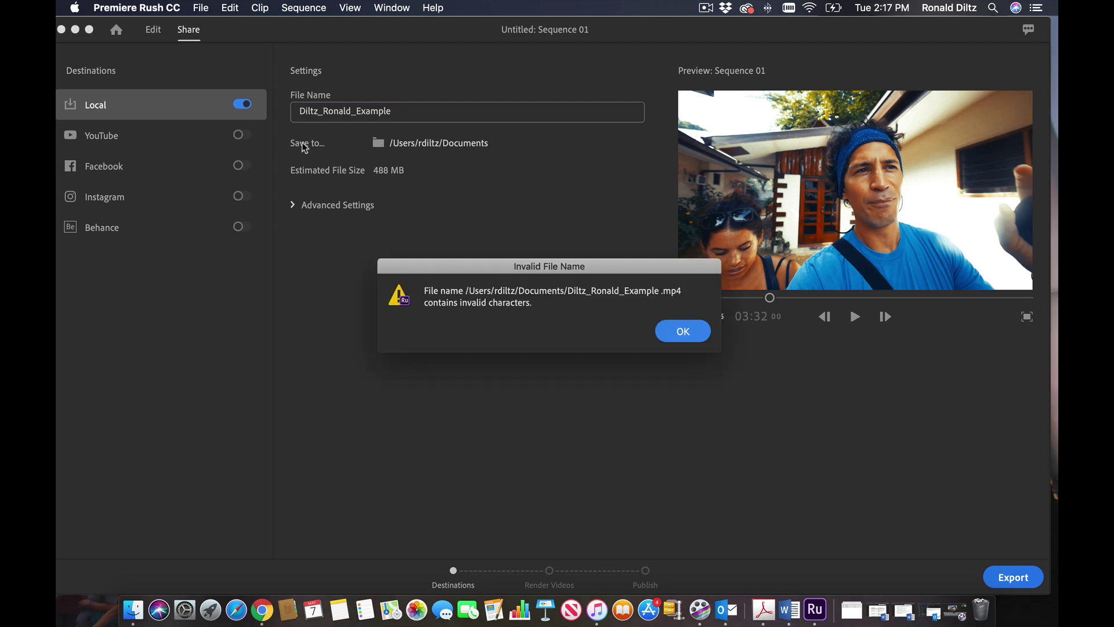
pyautogui.click(667, 332)
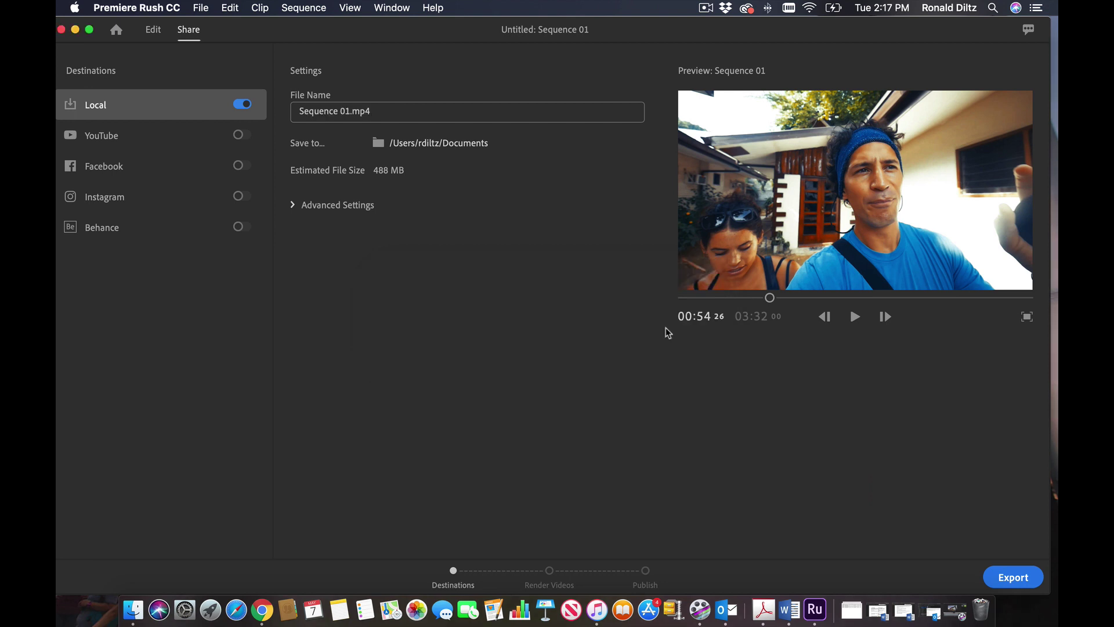
# Replace the default export file name, Sequence 01, with Example.
pyautogui.click(359, 111)
pyautogui.moveTo(358, 110); pyautogui.dragTo(291, 111)
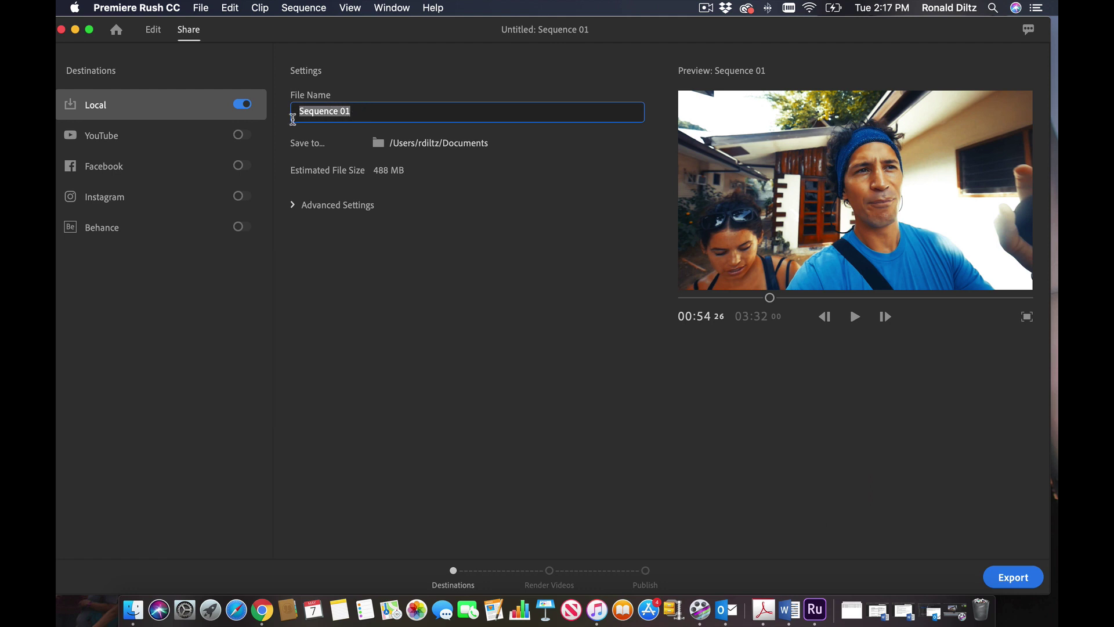
pyautogui.write('Ex')
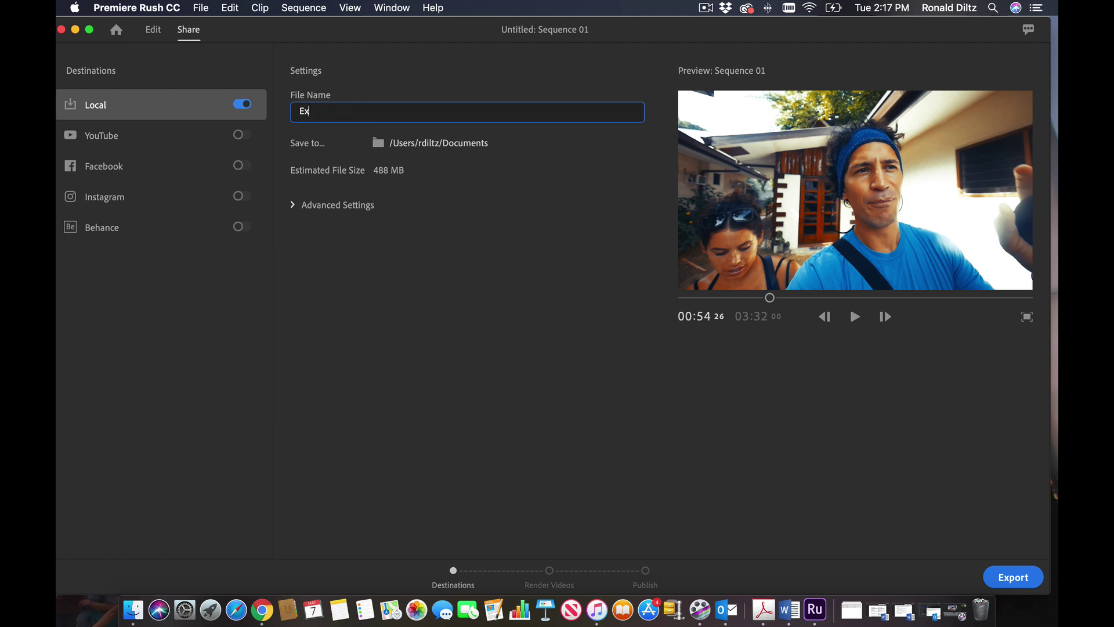
pyautogui.write('ample')
# Set the Desktop folder as the save location for the local export.
pyautogui.click(404, 143)
pyautogui.click(403, 143)
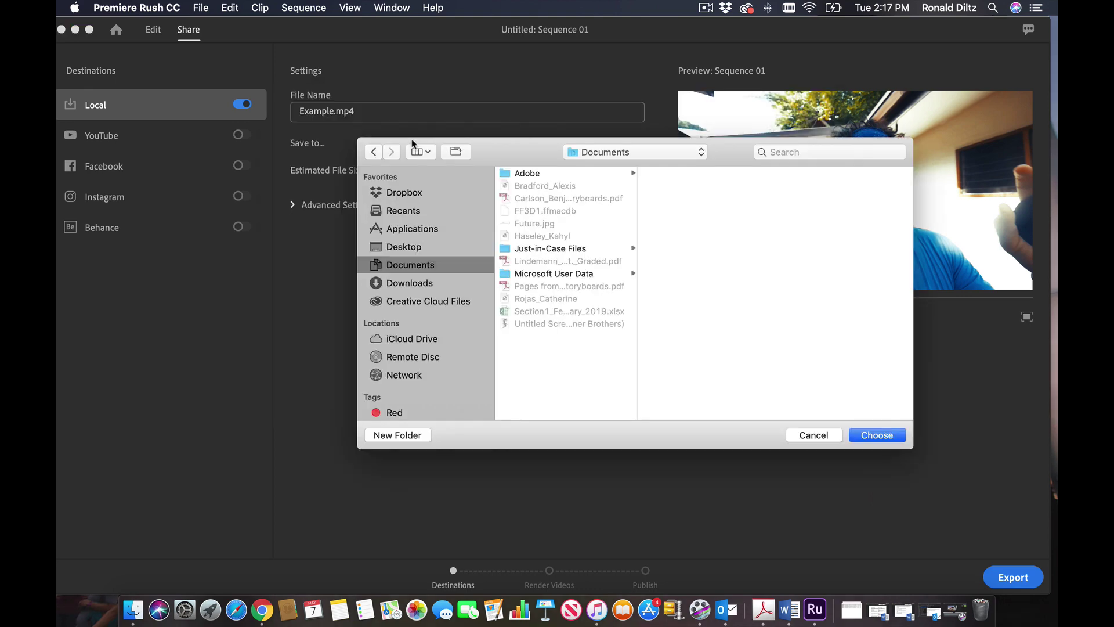
pyautogui.moveTo(446, 141); pyautogui.dragTo(404, 92)
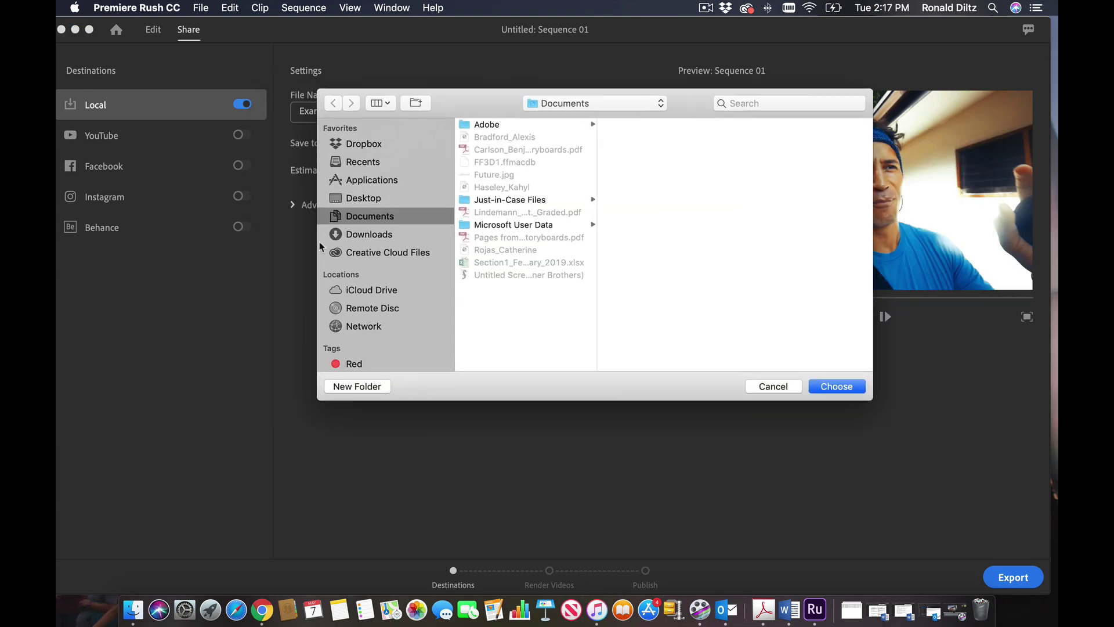
pyautogui.click(366, 198)
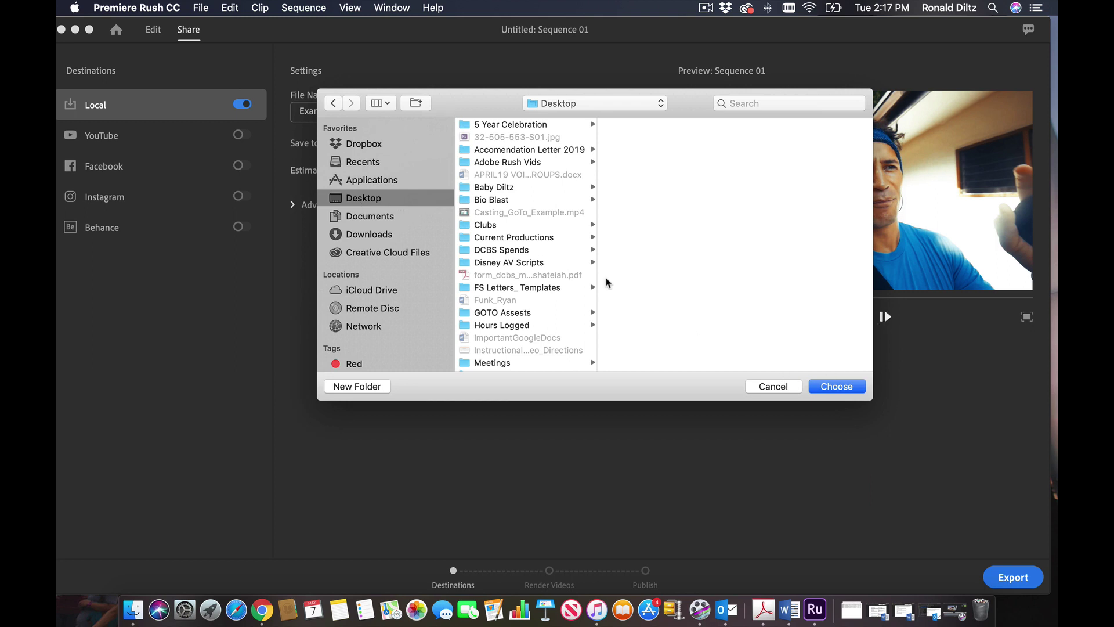
pyautogui.click(836, 386)
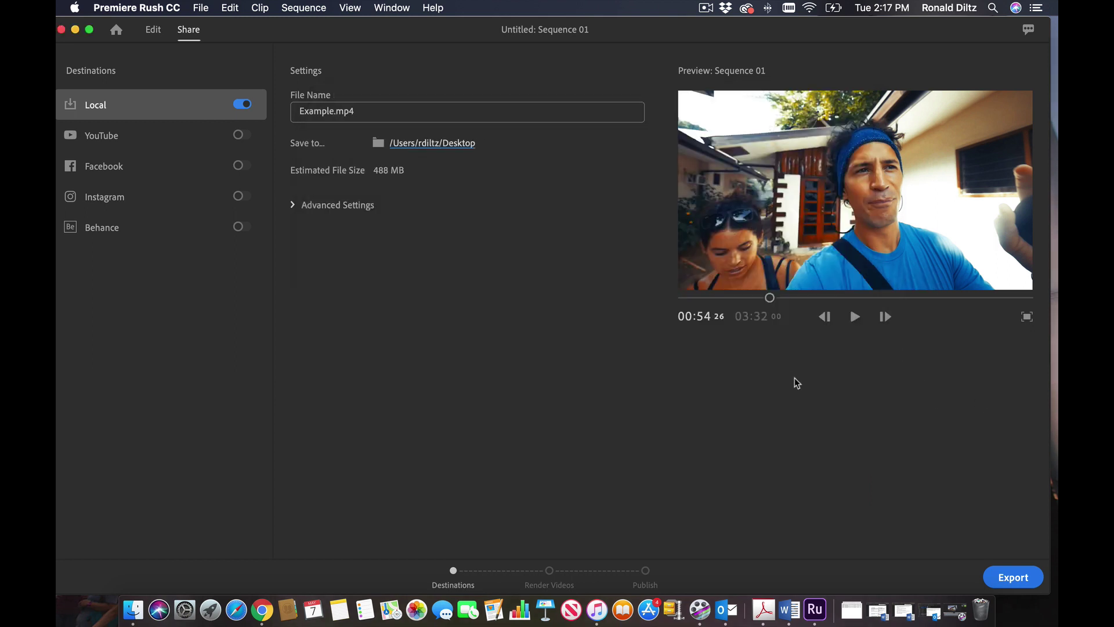
# Prefix the export file name Example with the creator's last and first name, separated by underscores.
pyautogui.click(333, 111)
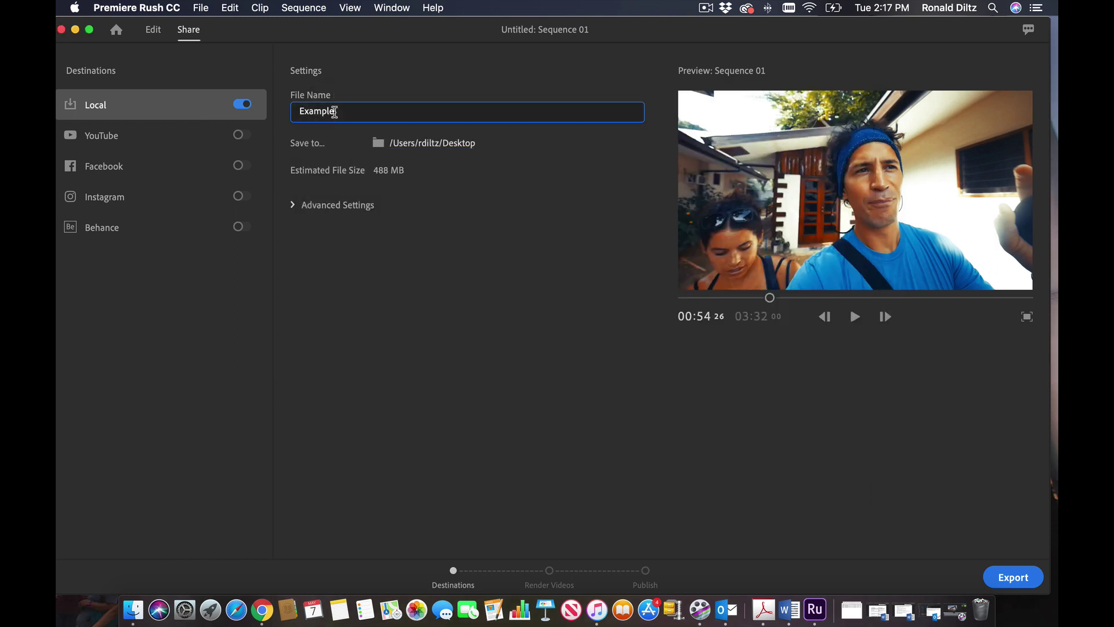
pyautogui.press('super+Left')
pyautogui.write('Diltz_RO')
pyautogui.press('BackSpace')
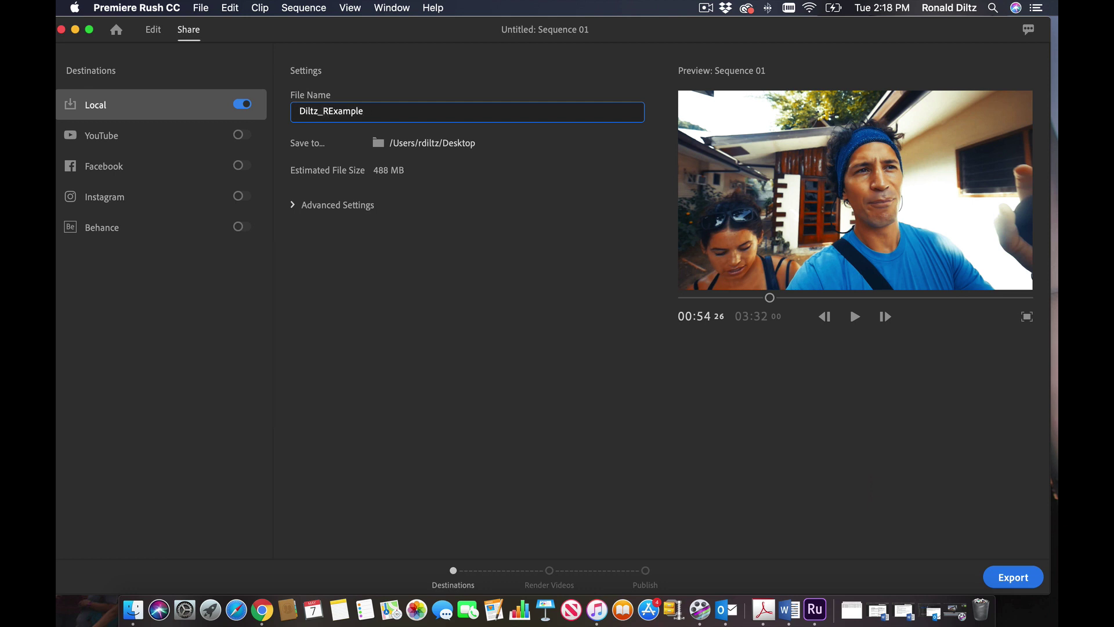
pyautogui.write('onald_')
pyautogui.click(427, 209)
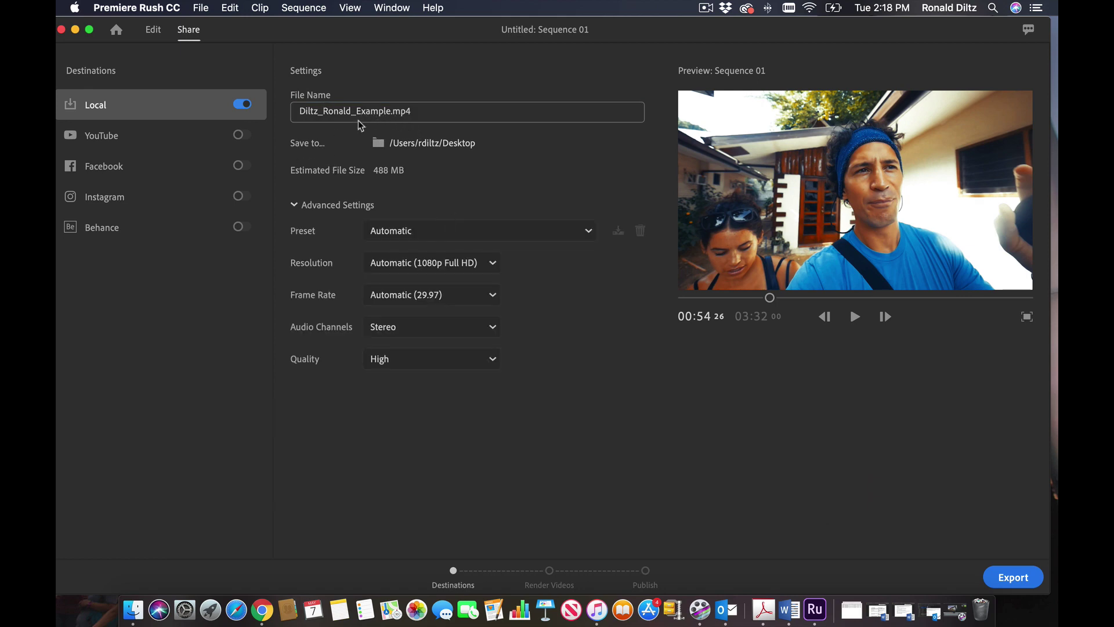
pyautogui.click(310, 117)
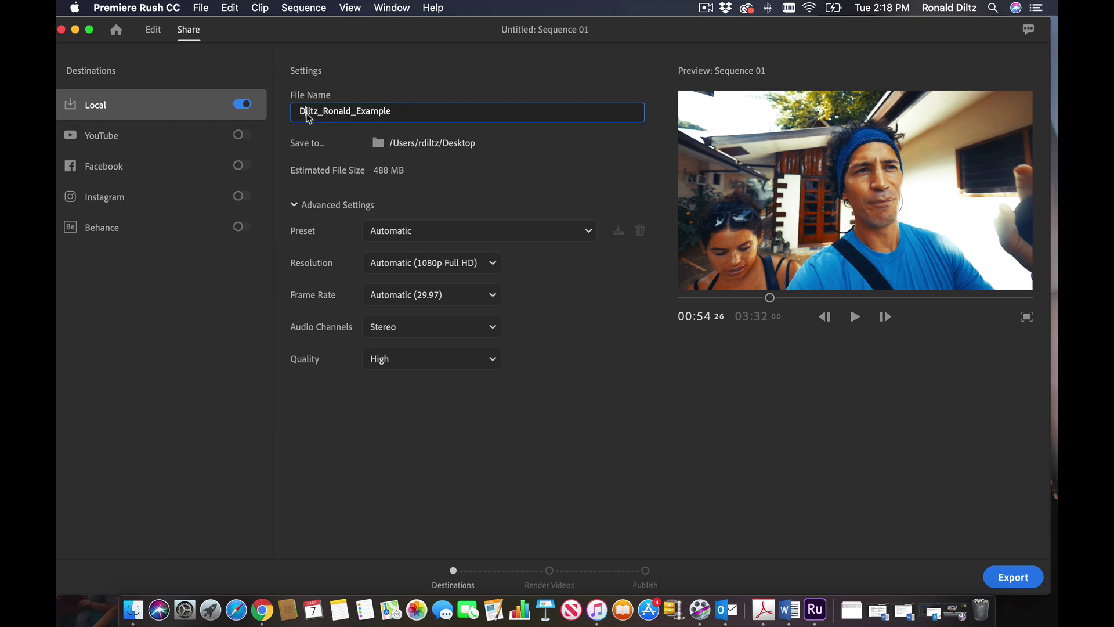
pyautogui.click(620, 196)
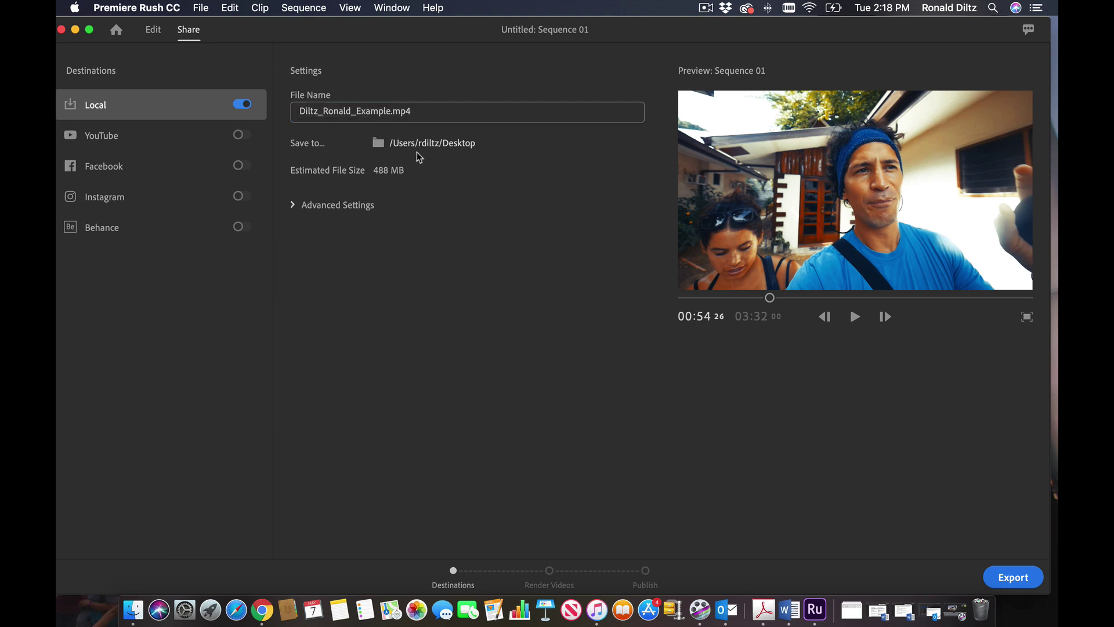
# Examine the advanced export options for preset, resolution, frame rate, audio channels and quality.
pyautogui.click(294, 206)
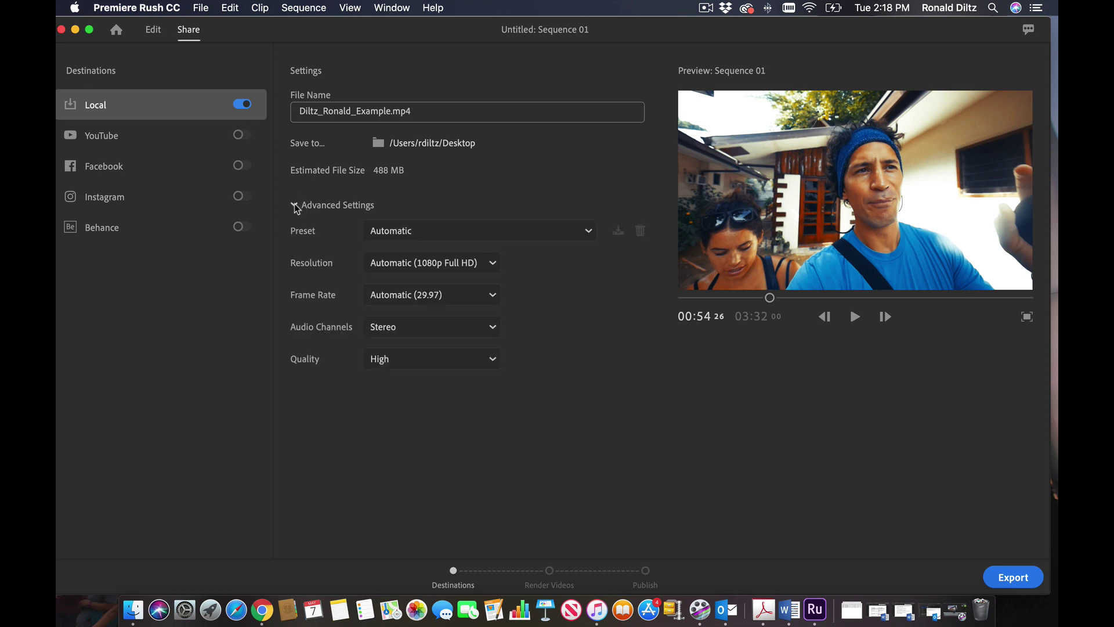
pyautogui.click(445, 232)
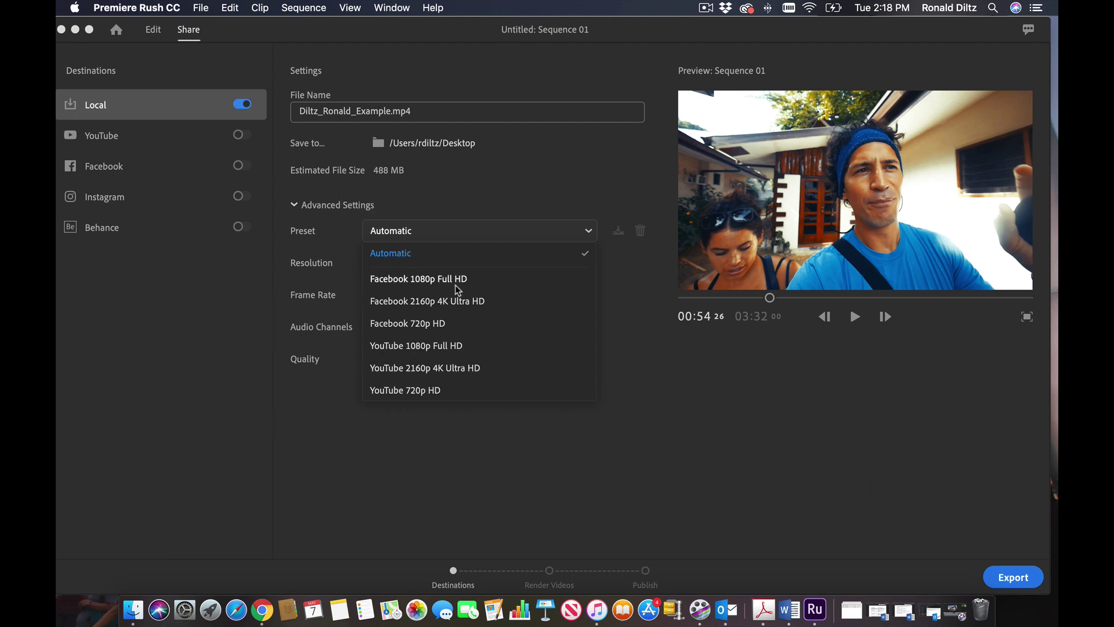
pyautogui.click(334, 232)
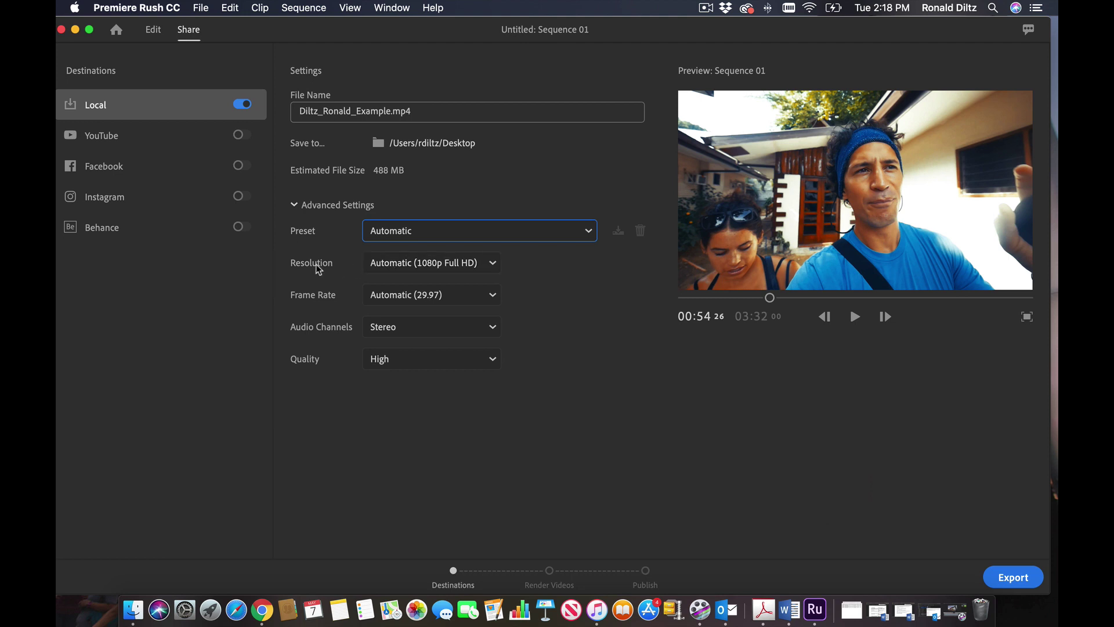
pyautogui.click(419, 265)
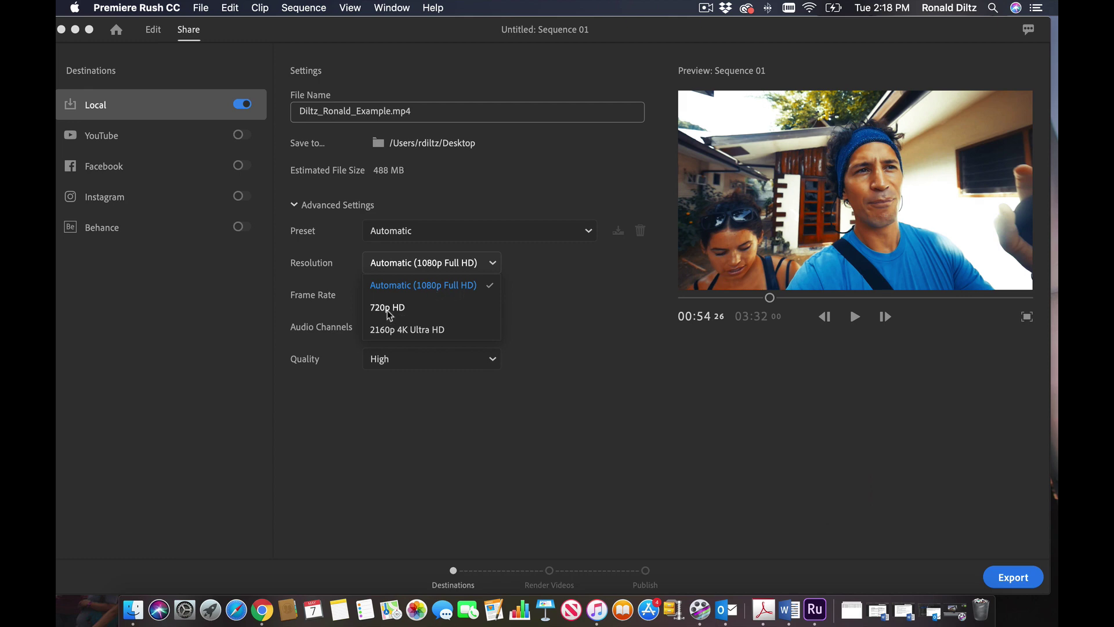
pyautogui.click(333, 285)
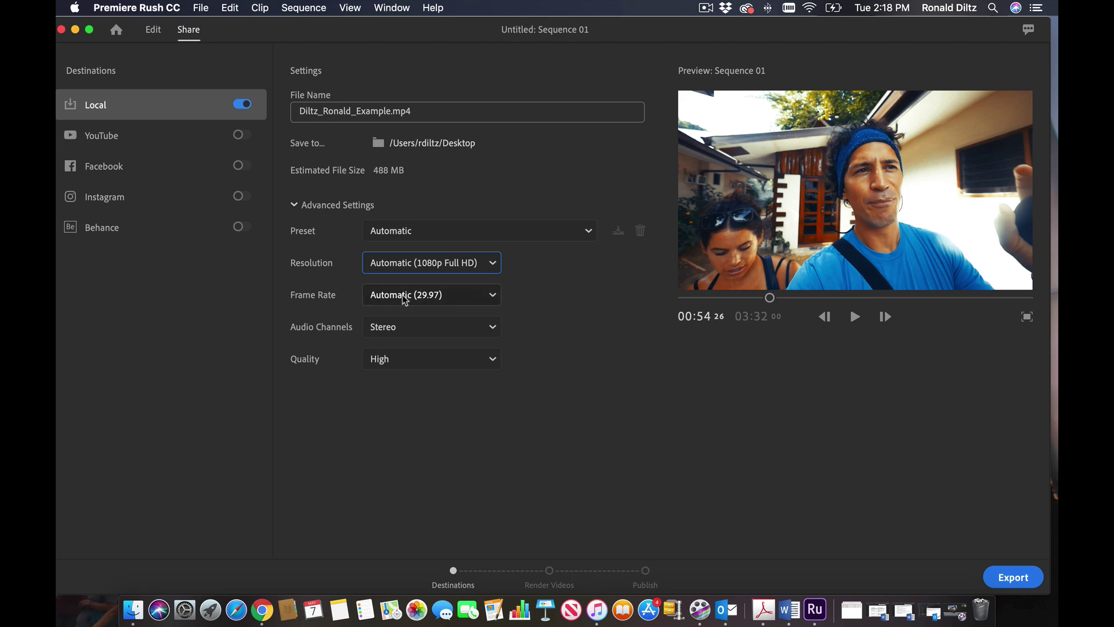
pyautogui.click(440, 266)
pyautogui.click(318, 302)
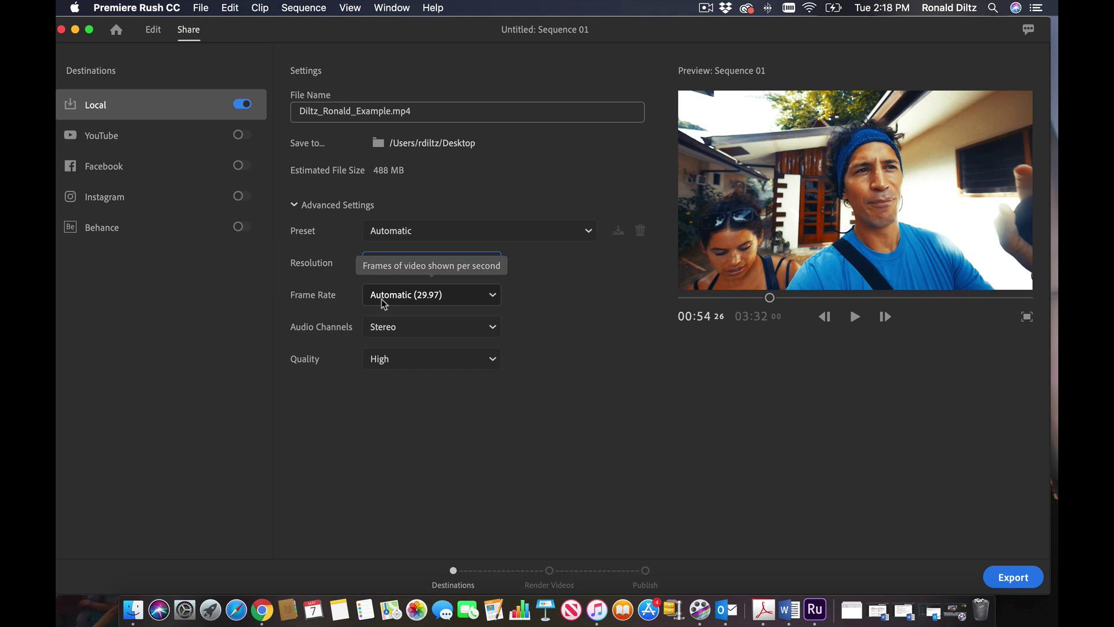
pyautogui.click(488, 297)
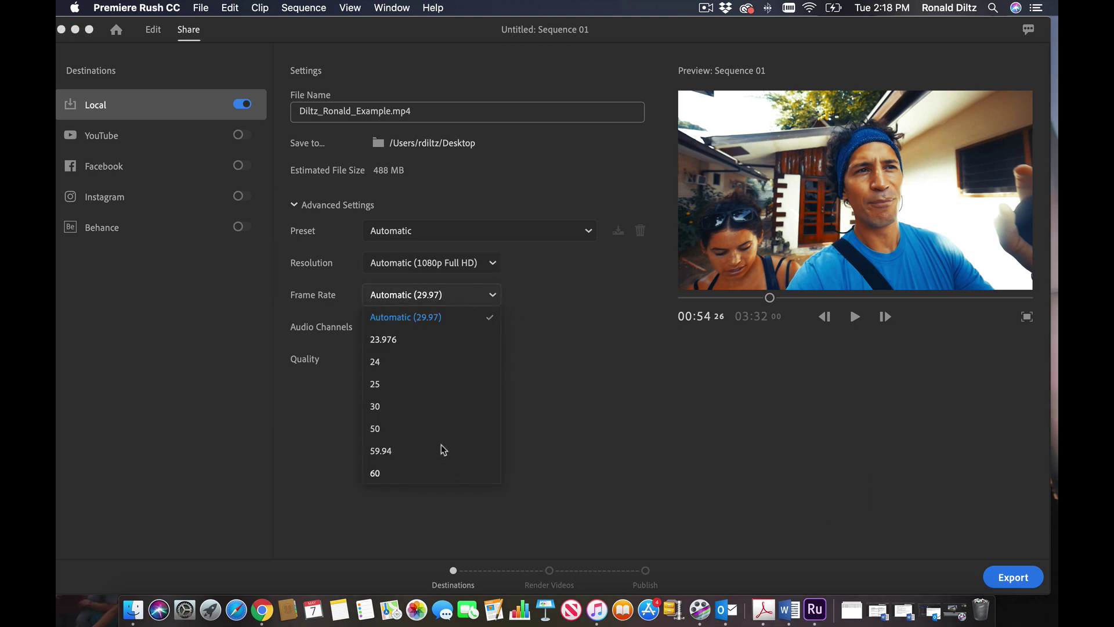
pyautogui.click(593, 352)
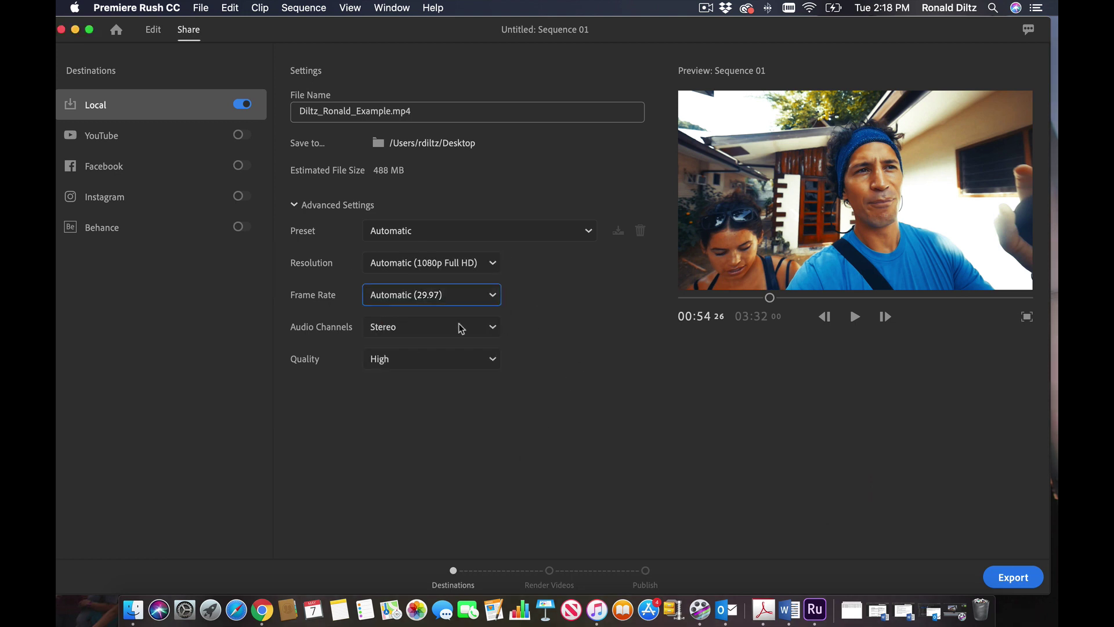
pyautogui.click(407, 330)
pyautogui.click(572, 321)
pyautogui.click(435, 360)
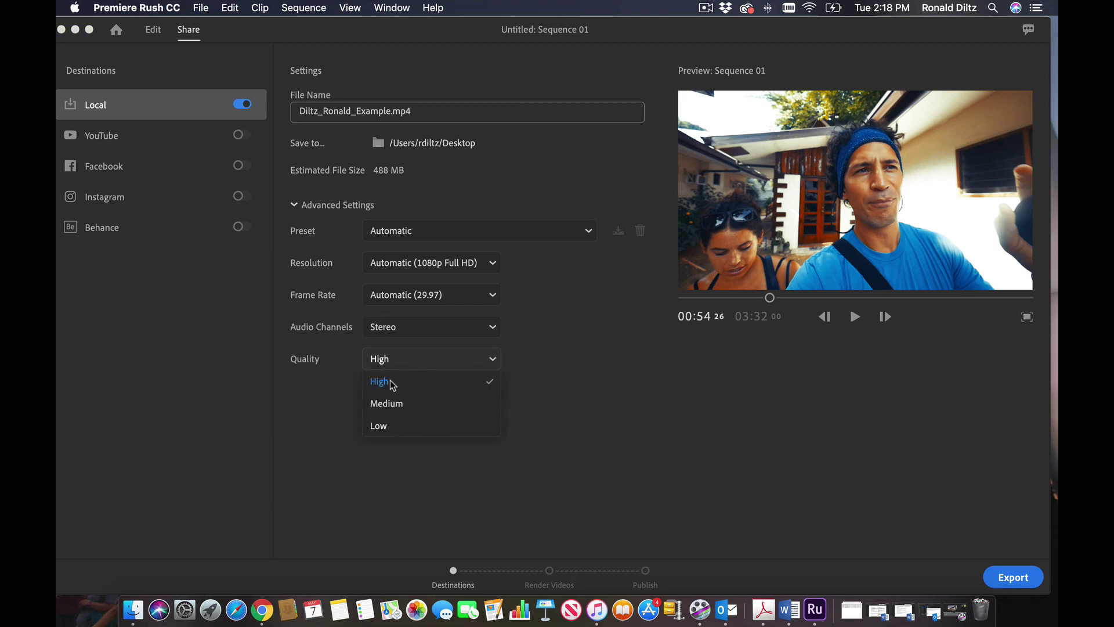
pyautogui.click(587, 363)
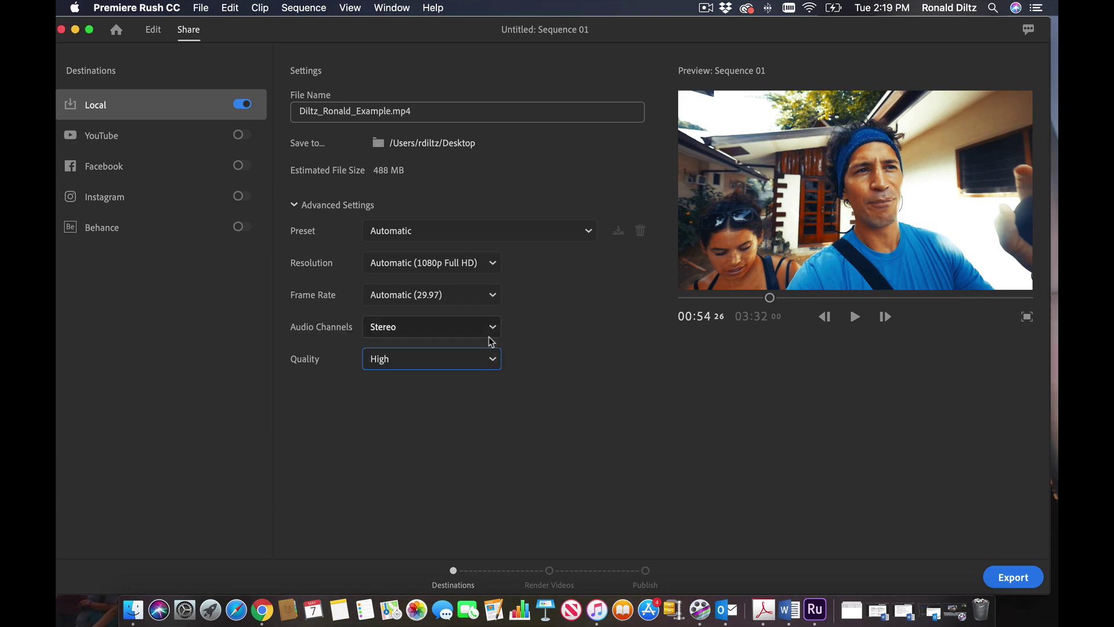
# Set the export resolution to 720p HD, and render the sequence to the local file.
pyautogui.click(429, 264)
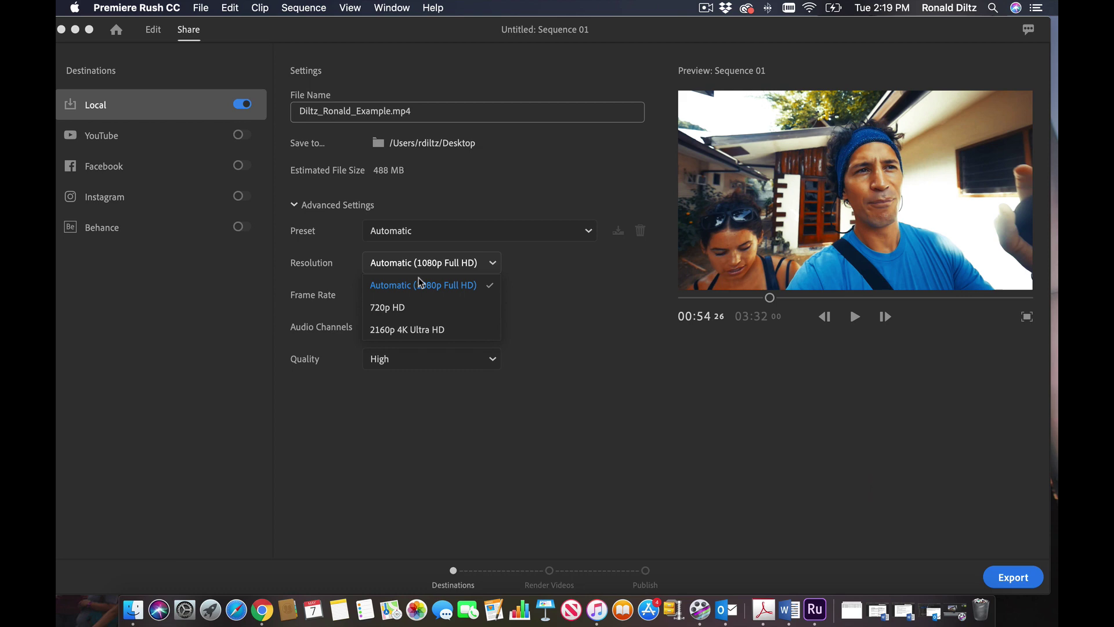
pyautogui.click(386, 307)
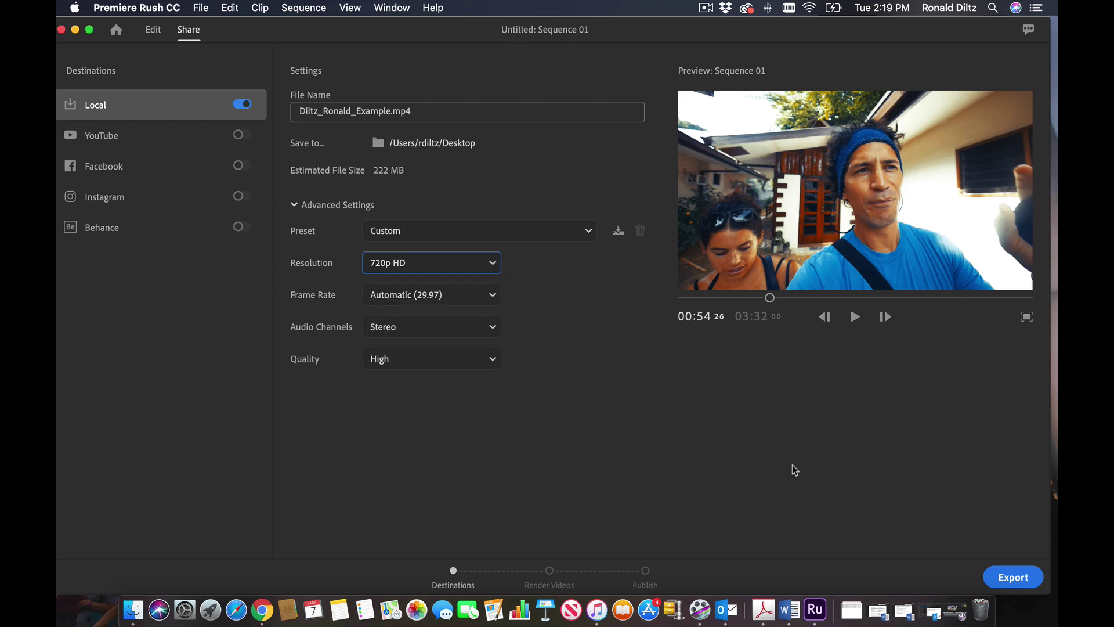
pyautogui.click(1010, 580)
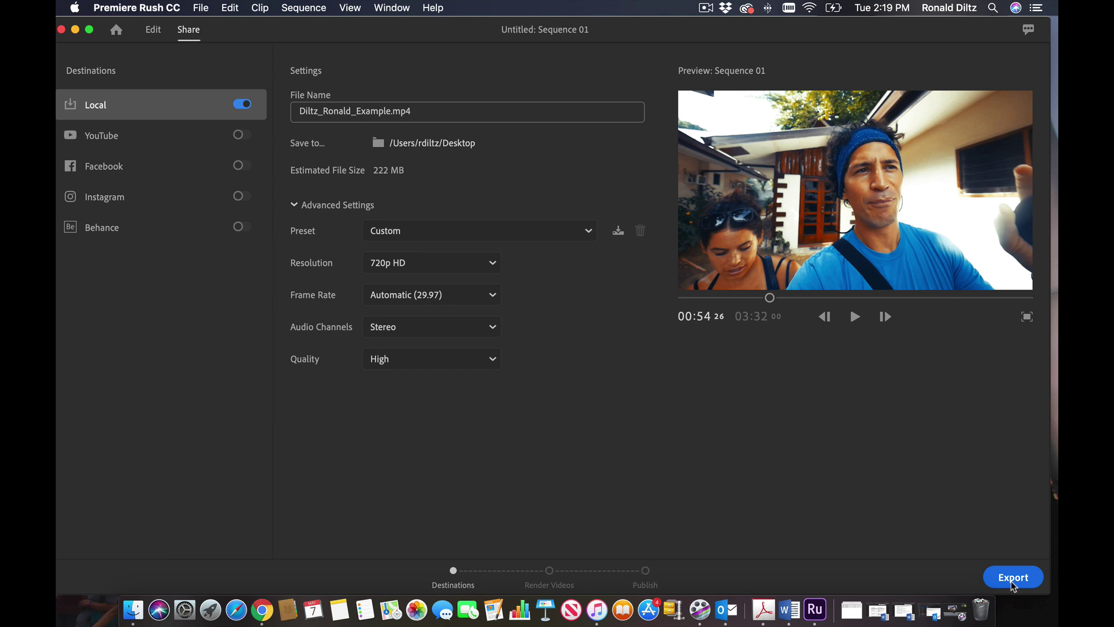
pyautogui.click(1012, 583)
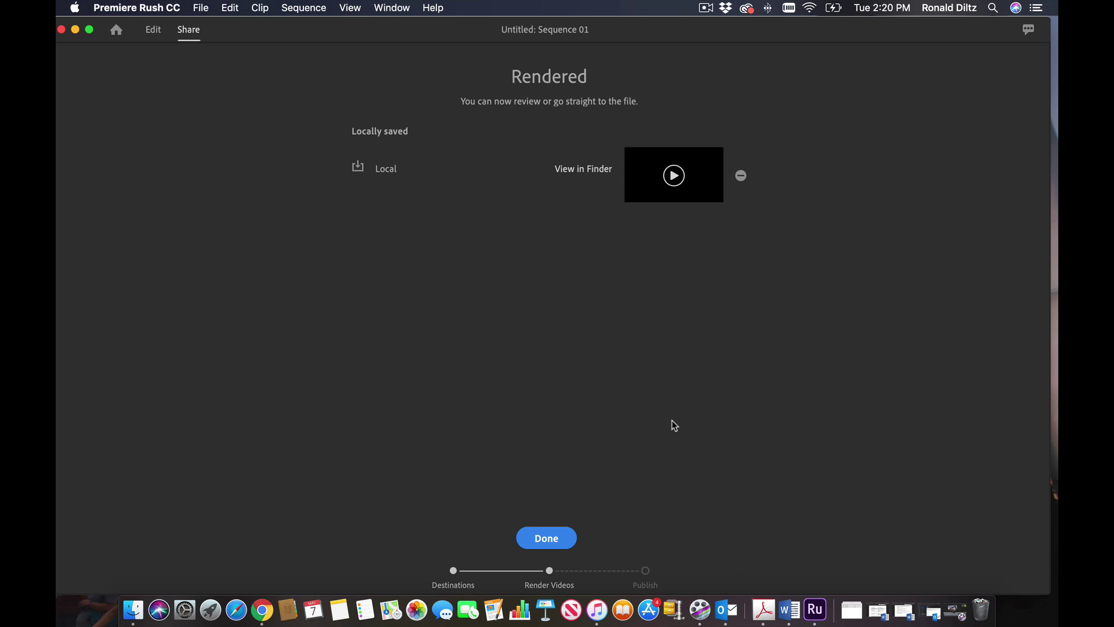
pyautogui.click(551, 540)
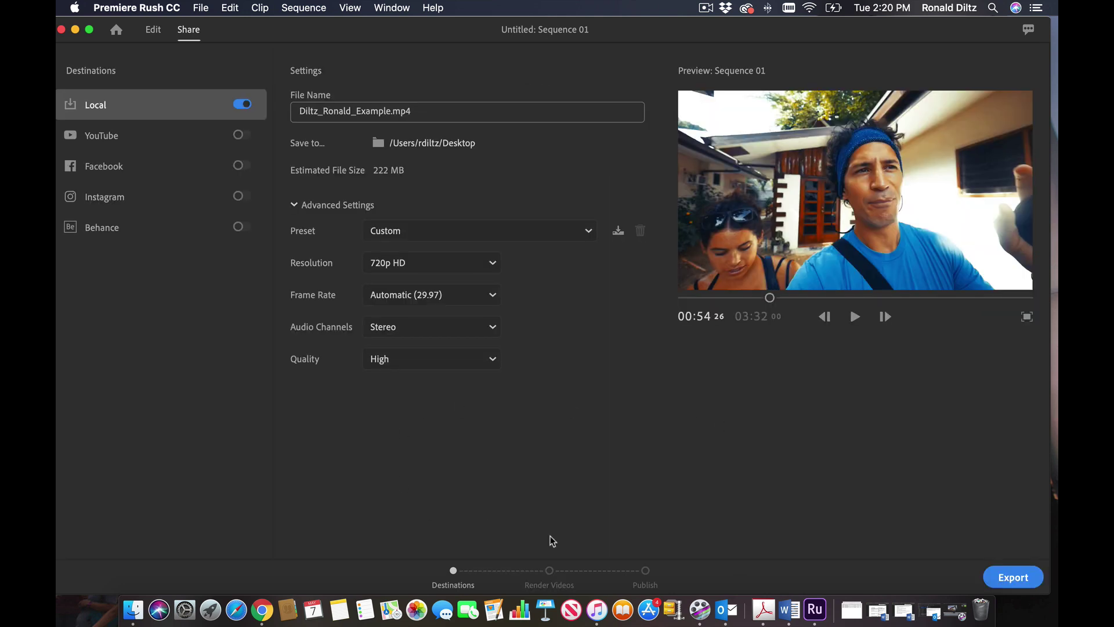
# Move the exported video to an empty area of the desktop, and open it in QuickTime Player.
pyautogui.click(75, 30)
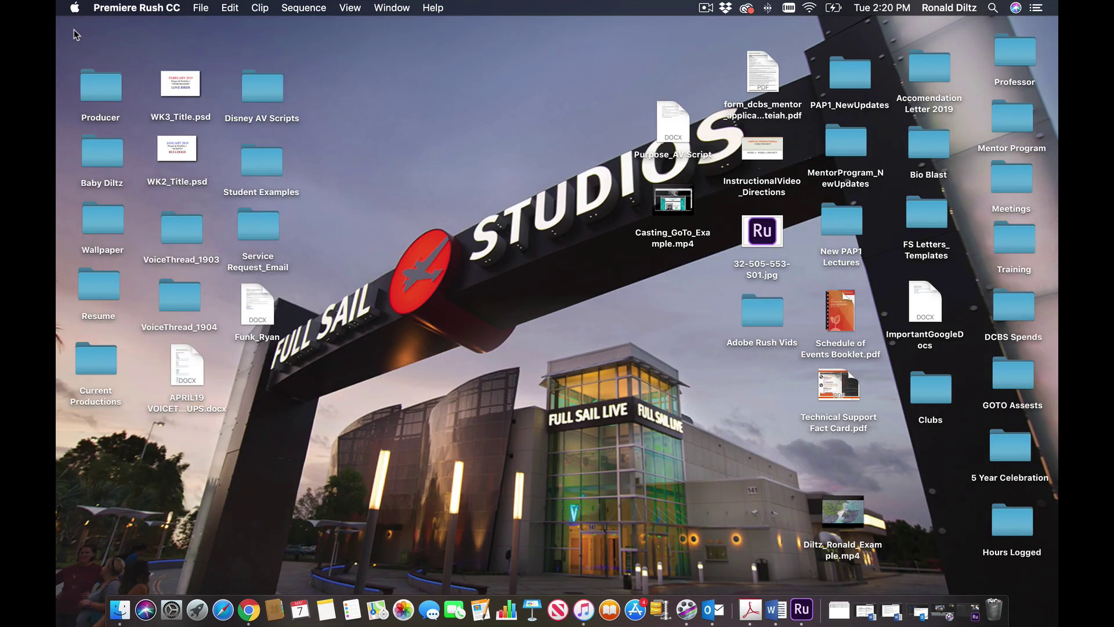
pyautogui.moveTo(844, 510); pyautogui.dragTo(454, 158)
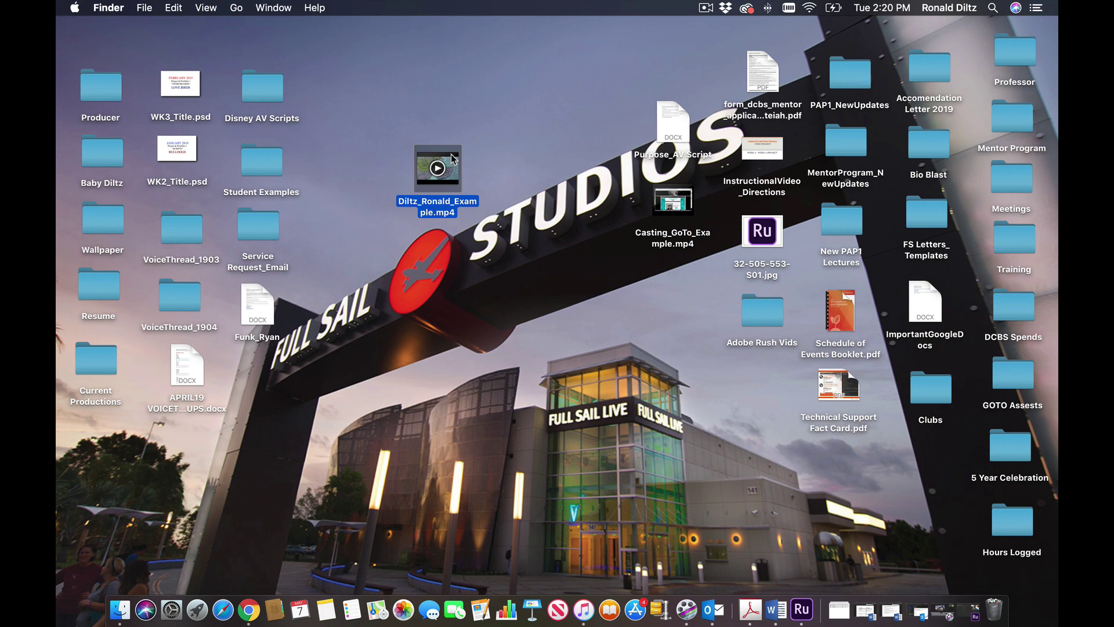
pyautogui.doubleClick(451, 155)
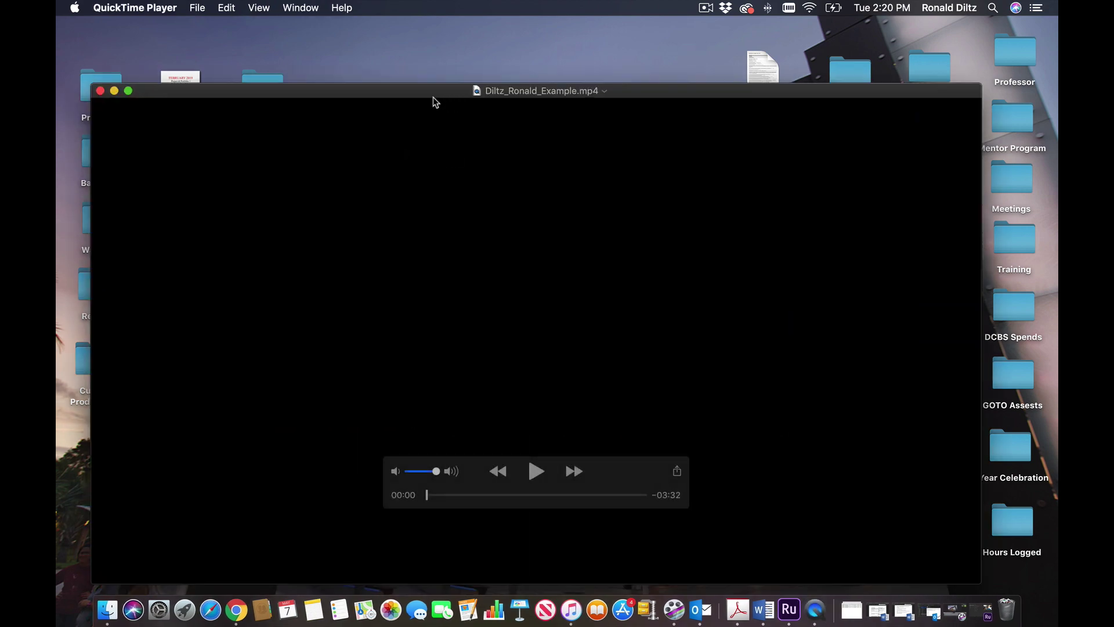
# Play the exported video in full screen until about 00:53 to review it, and pause it back in the window.
pyautogui.click(516, 421)
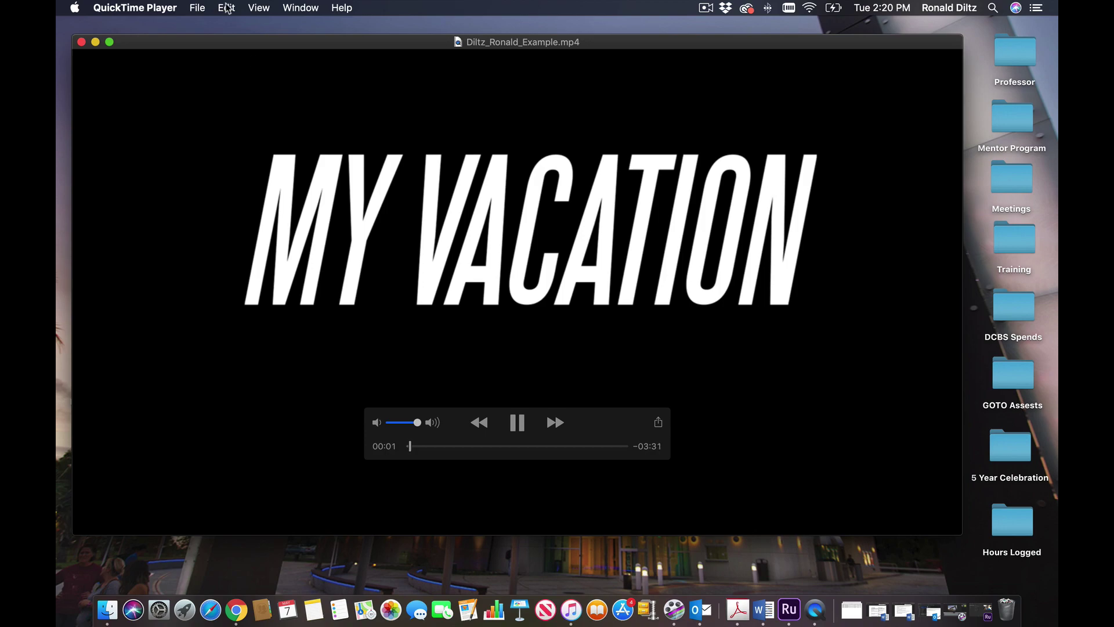
pyautogui.click(265, 7)
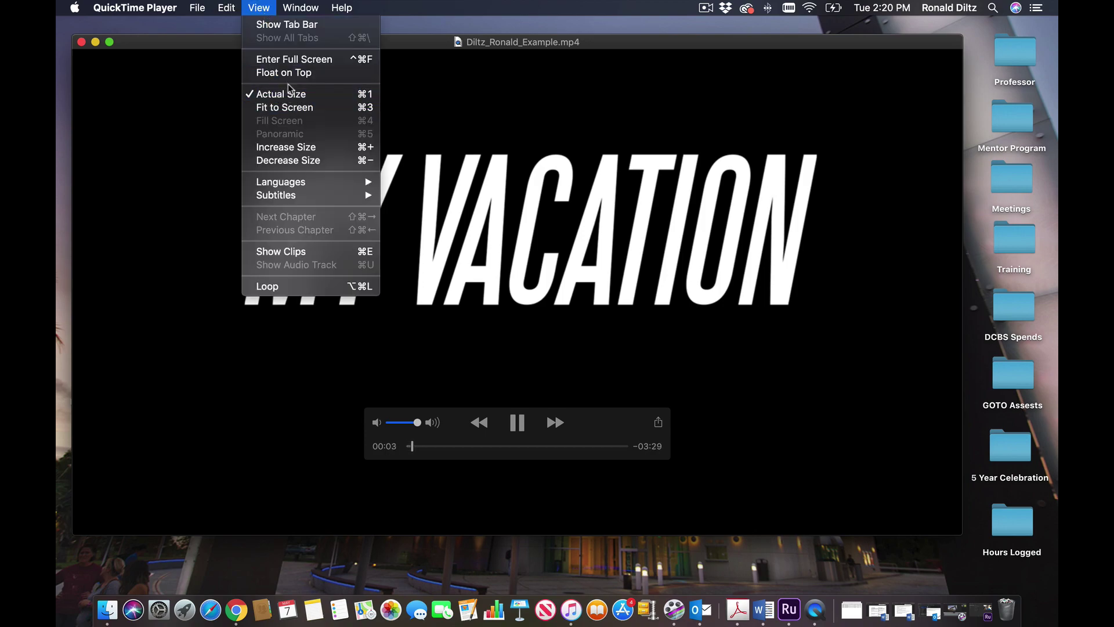
pyautogui.click(290, 59)
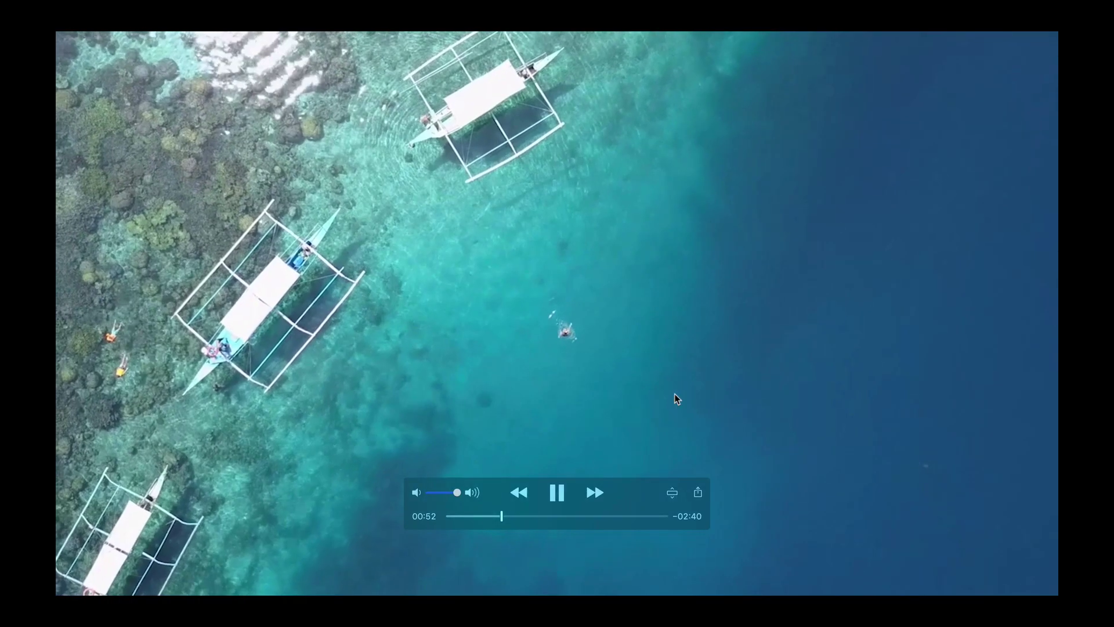
pyautogui.press('Escape')
pyautogui.click(518, 424)
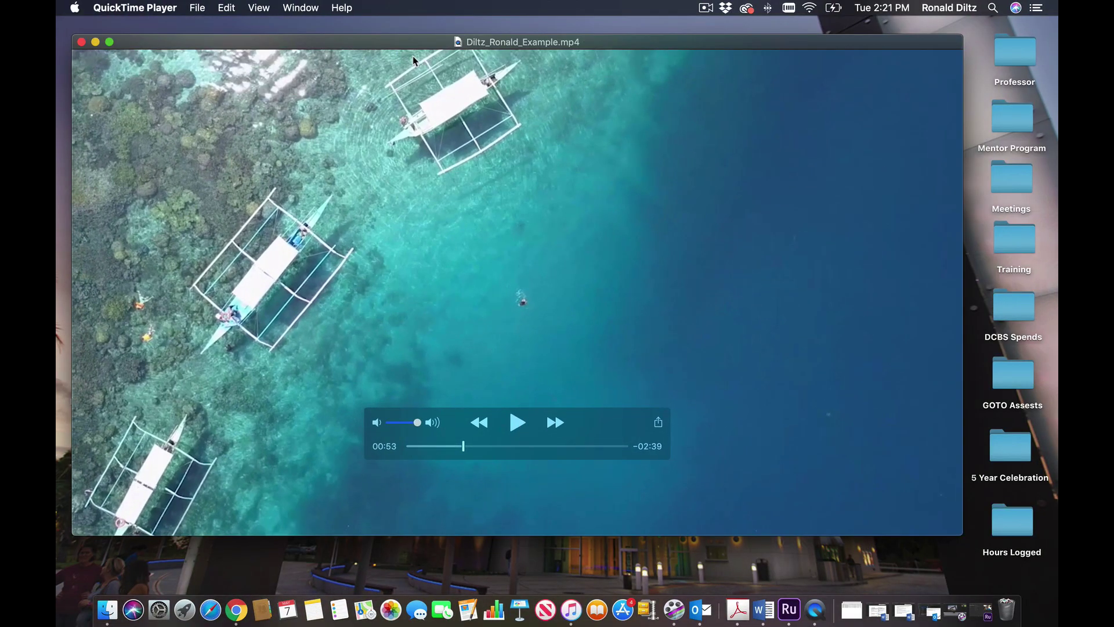
pyautogui.moveTo(422, 45); pyautogui.dragTo(455, 40)
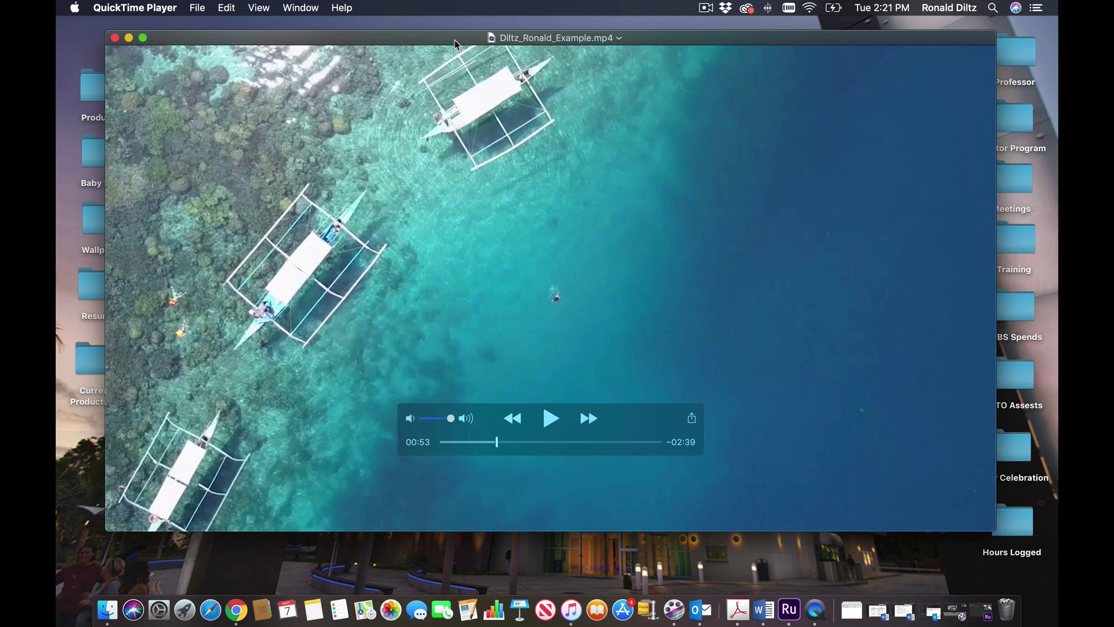
pyautogui.click(705, 8)
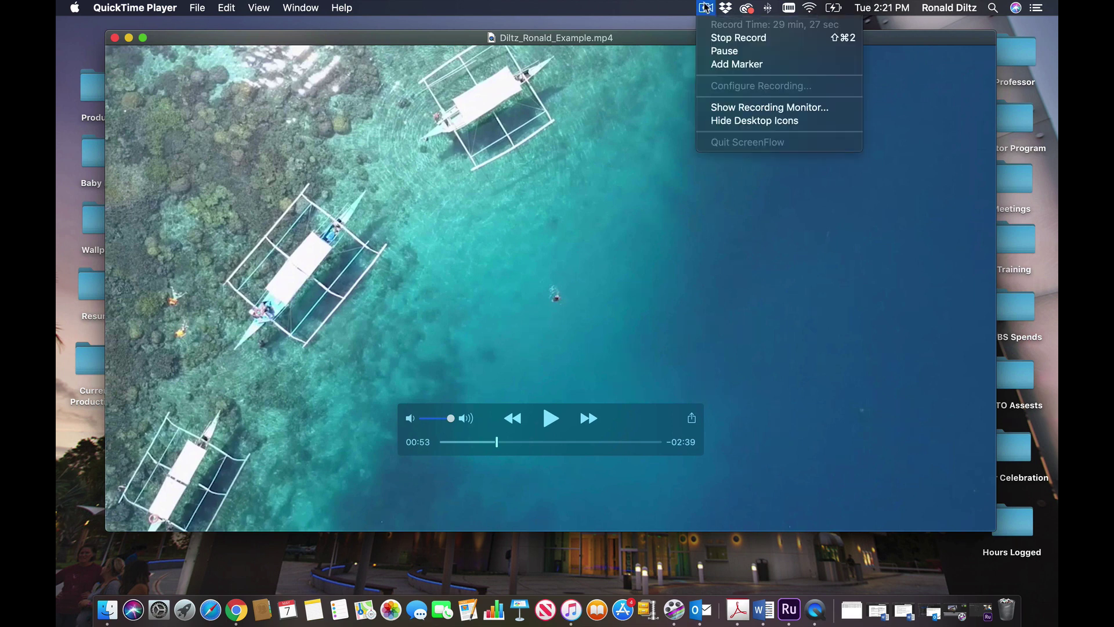